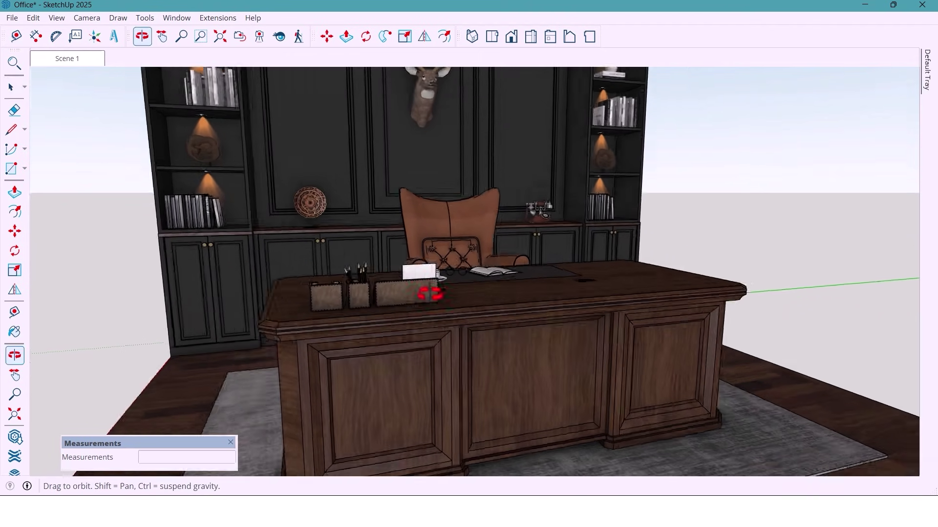
- Orbit and zoom around the desk and wall to frame them straight-on
{"action": "left_click_drag", "start_coordinate": [430, 293], "coordinate": [465, 330]}
{"action": "key", "text": "space"}
{"action": "scroll", "coordinate": [464, 346], "scroll_direction": "down", "scroll_amount": 4}
{"action": "scroll", "coordinate": [408, 185], "scroll_direction": "down", "scroll_amount": 3}
{"action": "scroll", "coordinate": [405, 195], "scroll_direction": "up", "scroll_amount": 10}
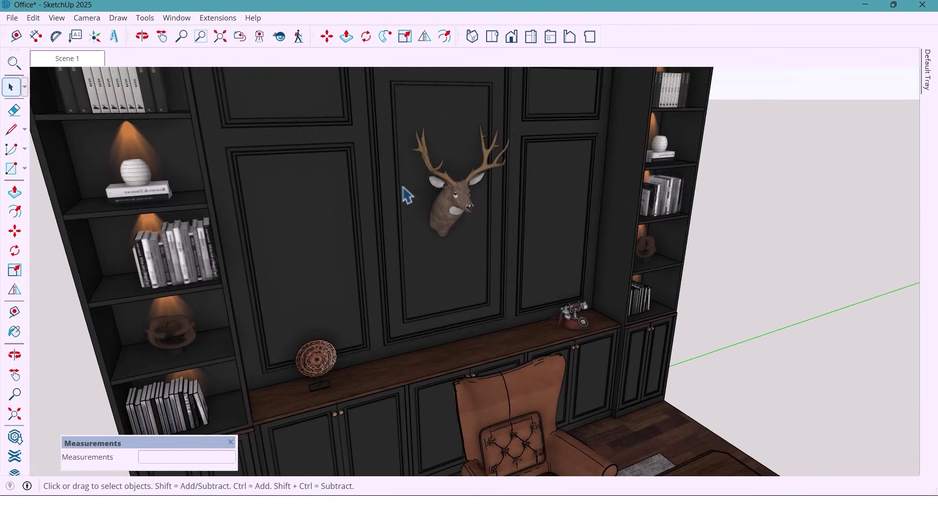
{"action": "scroll", "coordinate": [409, 272], "scroll_direction": "down", "scroll_amount": 5}
{"action": "middle_click_drag", "start_coordinate": [409, 271], "coordinate": [301, 241]}
{"action": "mouse_move", "coordinate": [561, 318]}
{"action": "middle_mouse_down"}
{"action": "mouse_move", "coordinate": [469, 230]}
{"action": "mouse_move", "coordinate": [433, 298]}
{"action": "mouse_move", "coordinate": [473, 226]}
{"action": "mouse_move", "coordinate": [502, 283]}
{"action": "mouse_move", "coordinate": [548, 283]}
{"action": "mouse_move", "coordinate": [565, 294]}
{"action": "mouse_move", "coordinate": [549, 314]}
{"action": "middle_mouse_up"}
{"action": "scroll", "coordinate": [476, 274], "scroll_direction": "down", "scroll_amount": 3}
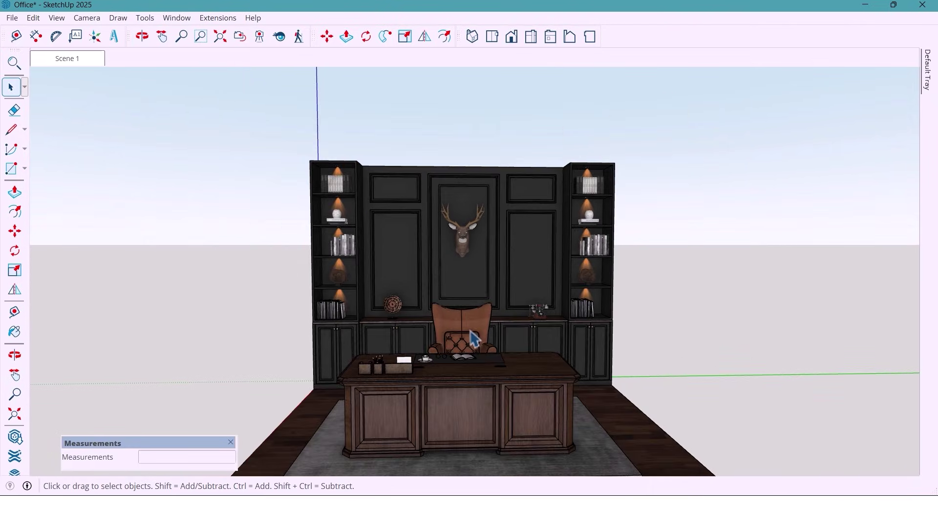
{"action": "middle_click_drag", "start_coordinate": [472, 352], "coordinate": [471, 365]}
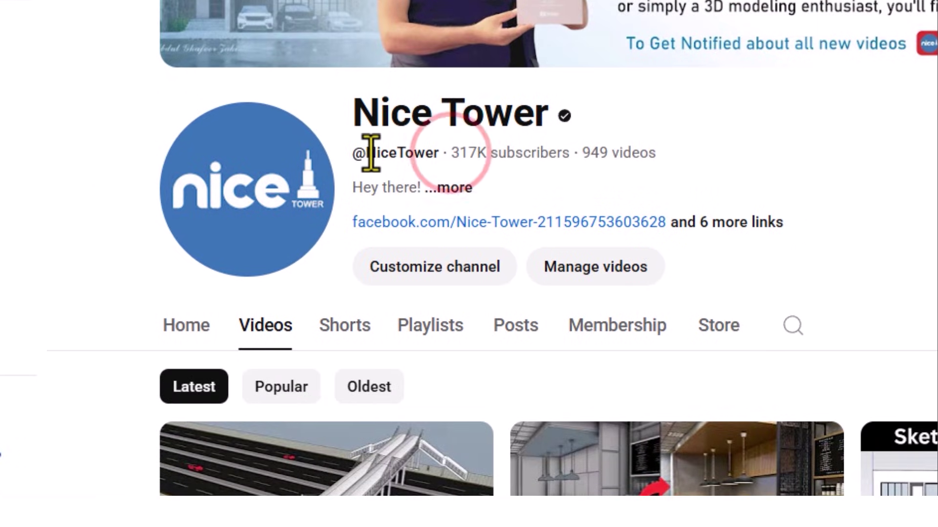
- Highlight the channel's subscriber and video count line, then scroll down the page
{"action": "left_click_drag", "start_coordinate": [467, 153], "coordinate": [670, 167]}
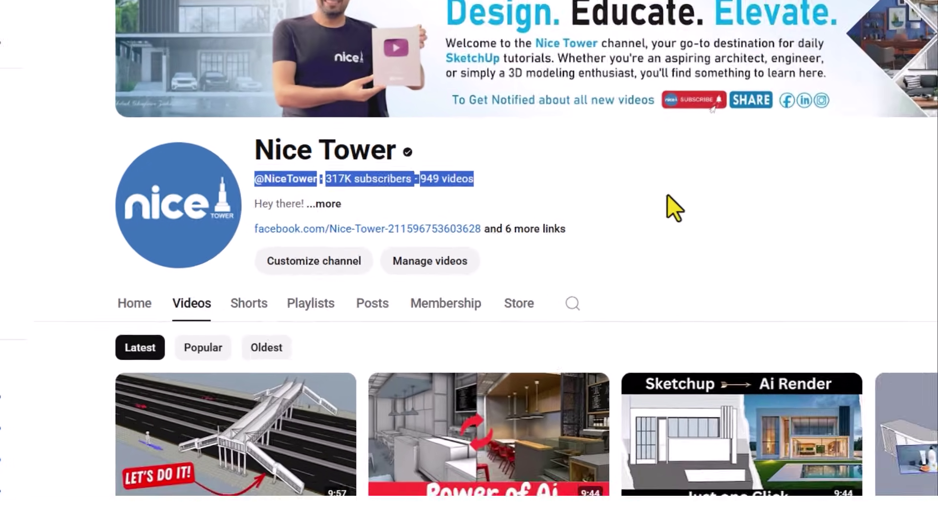
{"action": "left_click", "coordinate": [667, 195]}
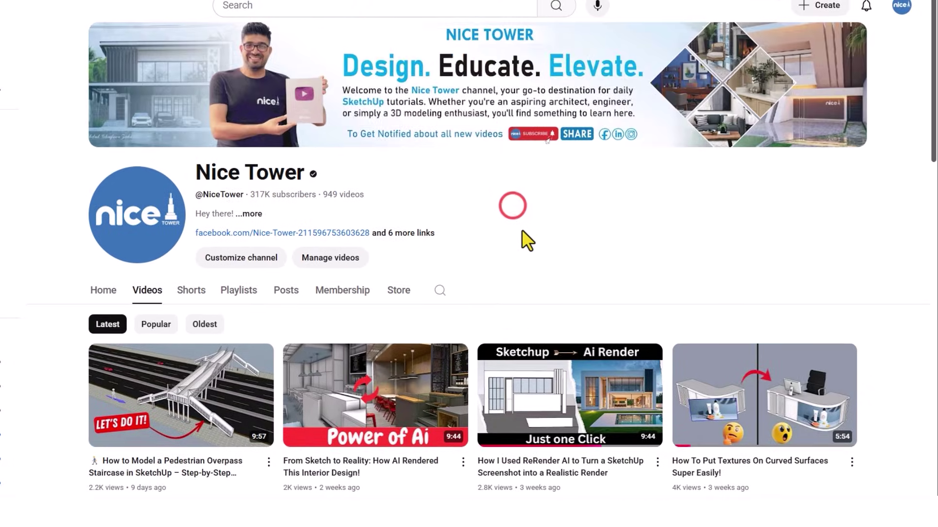
{"action": "scroll", "coordinate": [684, 232], "scroll_direction": "down", "scroll_amount": 8}
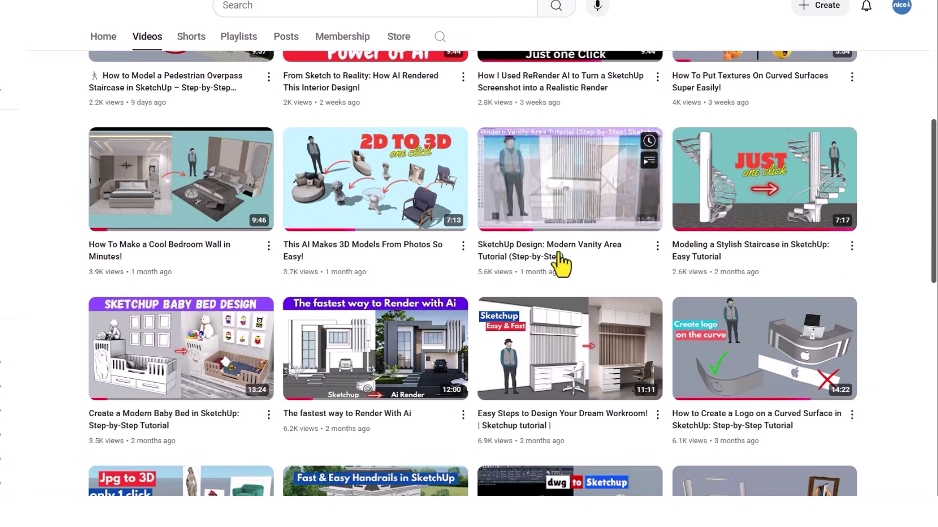
{"action": "scroll", "coordinate": [898, 305], "scroll_direction": "down", "scroll_amount": 7}
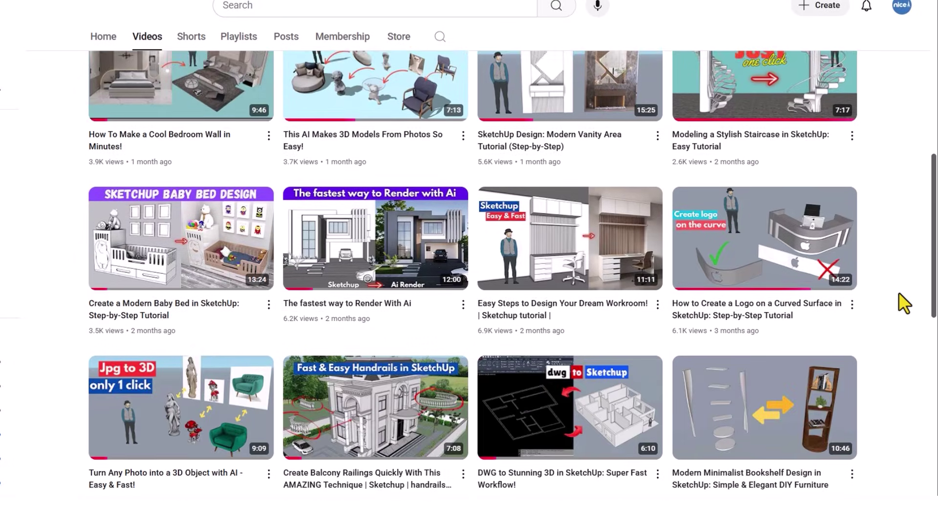
{"action": "scroll", "coordinate": [899, 305], "scroll_direction": "down", "scroll_amount": 6}
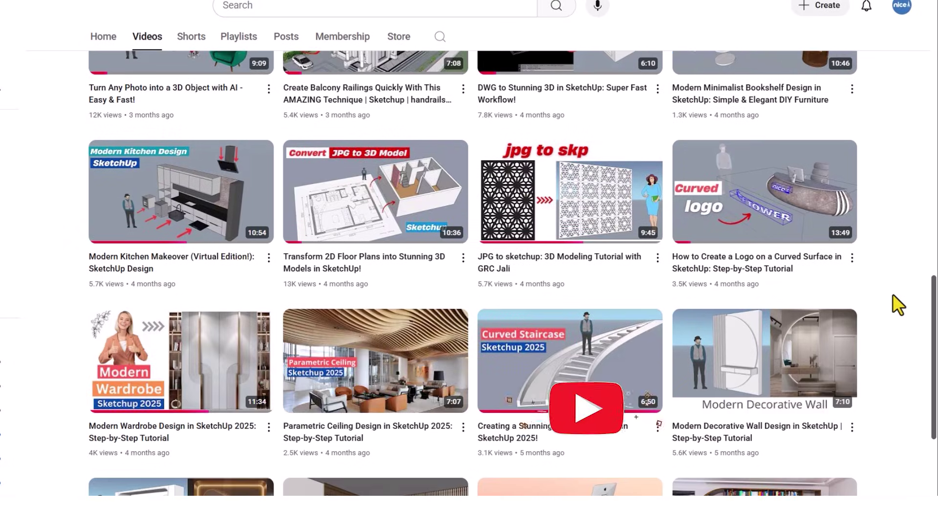
{"action": "scroll", "coordinate": [895, 305], "scroll_direction": "down", "scroll_amount": 12}
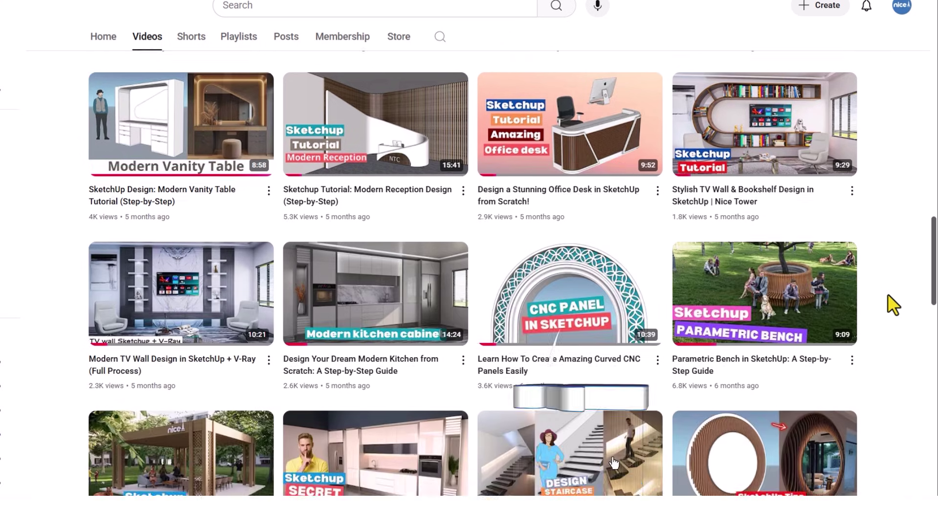
{"action": "scroll", "coordinate": [889, 305], "scroll_direction": "down", "scroll_amount": 12}
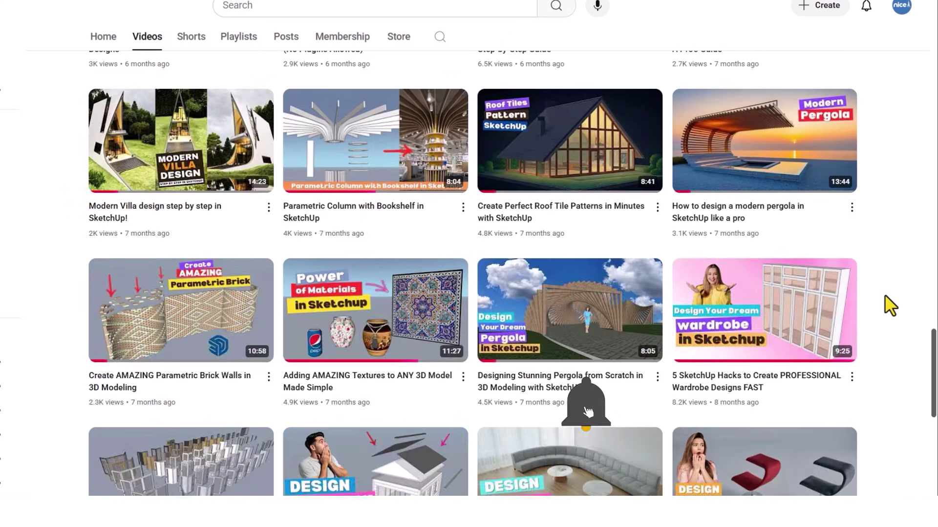
{"action": "scroll", "coordinate": [886, 305], "scroll_direction": "down", "scroll_amount": 3}
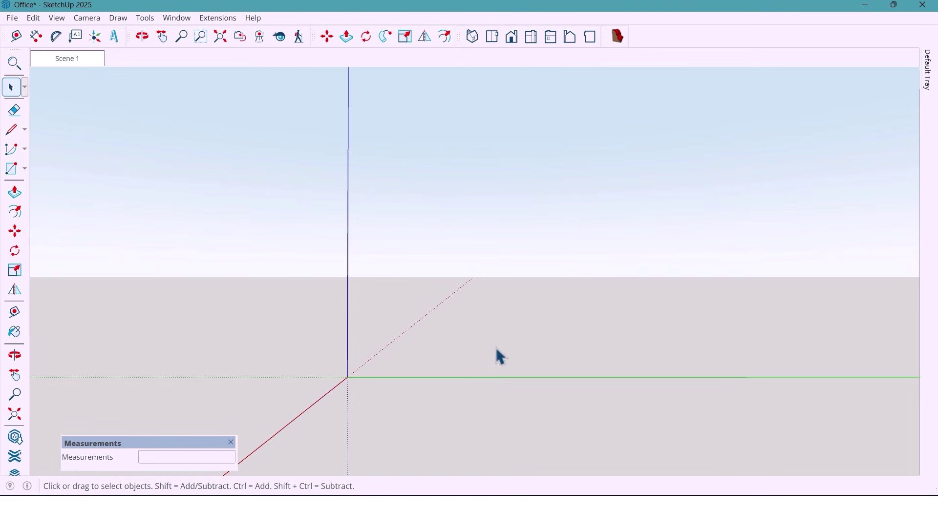
- Draw a 3000 × 4000 mm rectangle starting at the axis origin
{"action": "left_click", "coordinate": [11, 169]}
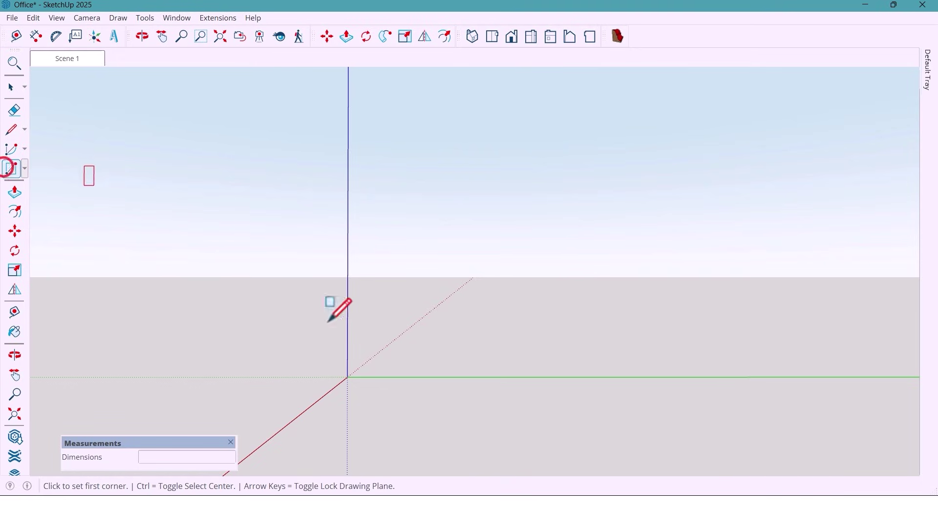
{"action": "left_click", "coordinate": [346, 379]}
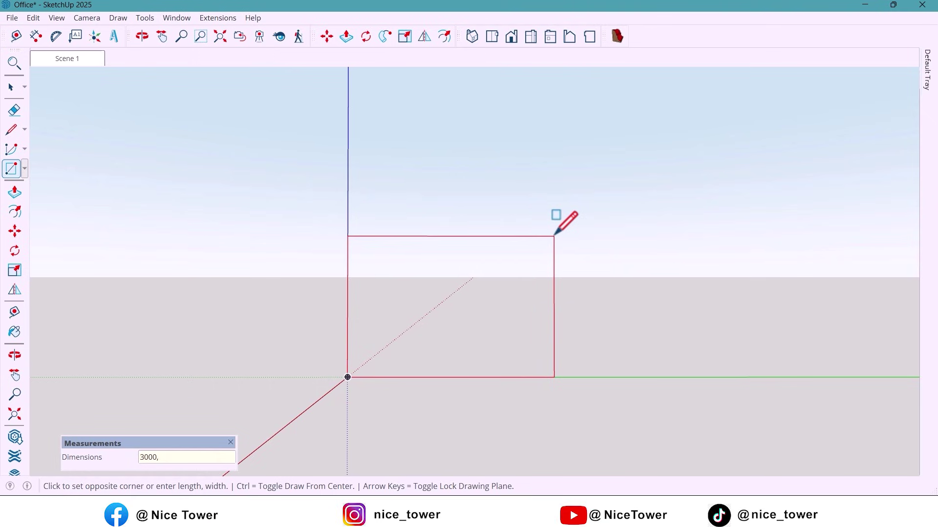
{"action": "key", "text": "Return"}
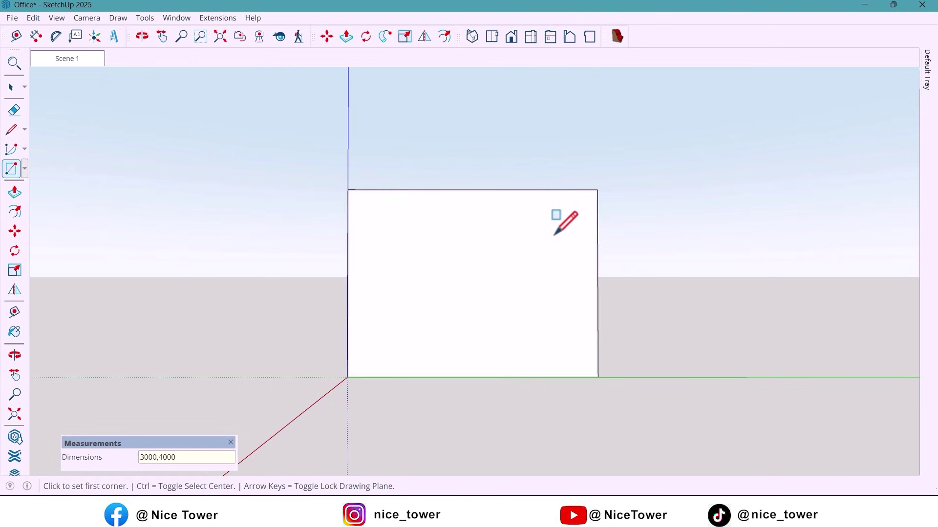
- Select the whole rectangle, face and edges, and make it a group
{"action": "key", "text": "space"}
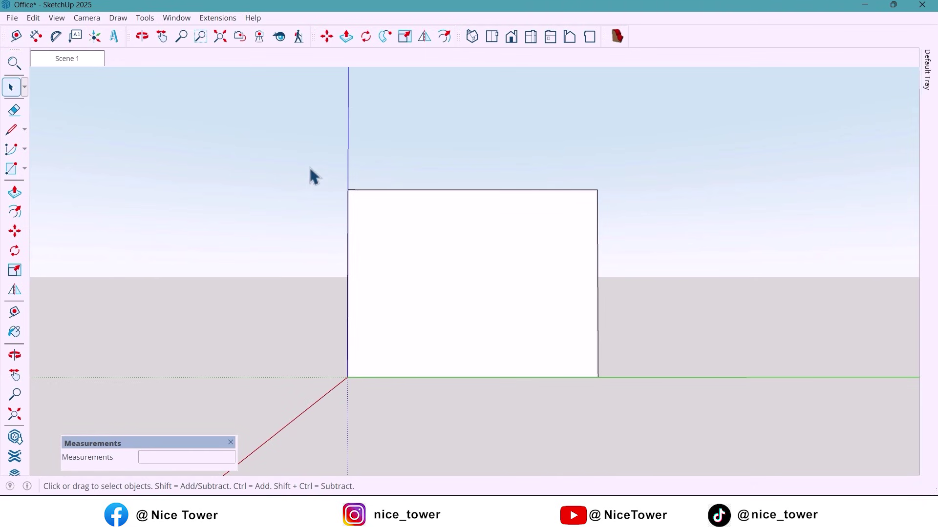
{"action": "left_click_drag", "start_coordinate": [310, 167], "coordinate": [635, 398]}
{"action": "right_click", "coordinate": [444, 309]}
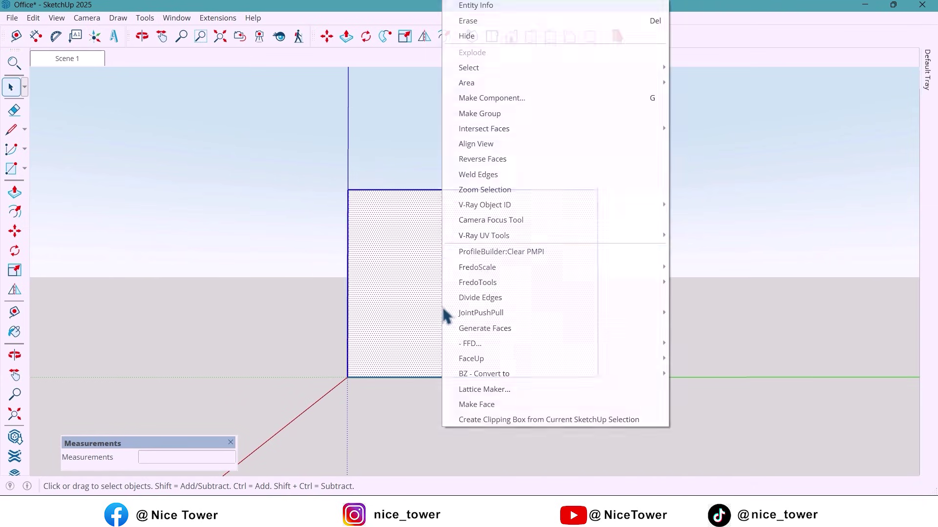
{"action": "left_click", "coordinate": [485, 112]}
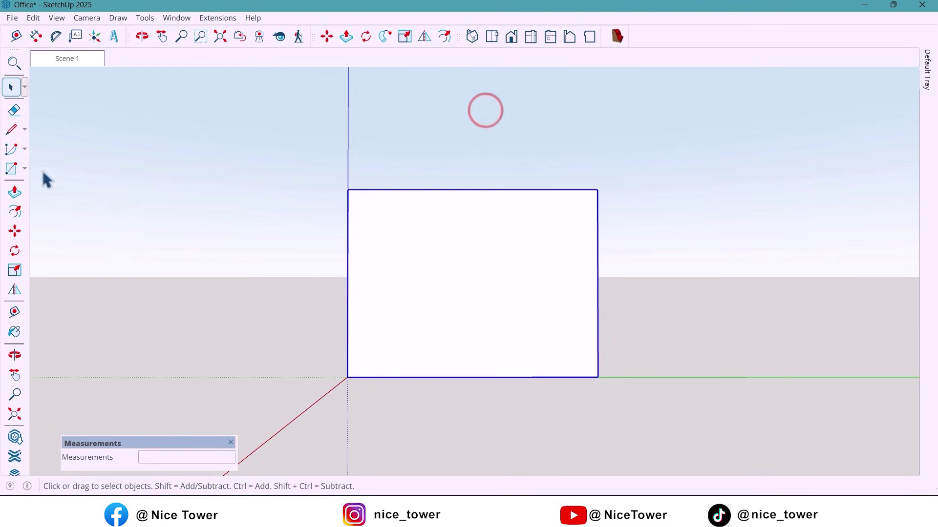
- Place a Tape Measure guide 600 mm in from the wall's left edge
{"action": "left_click", "coordinate": [16, 36]}
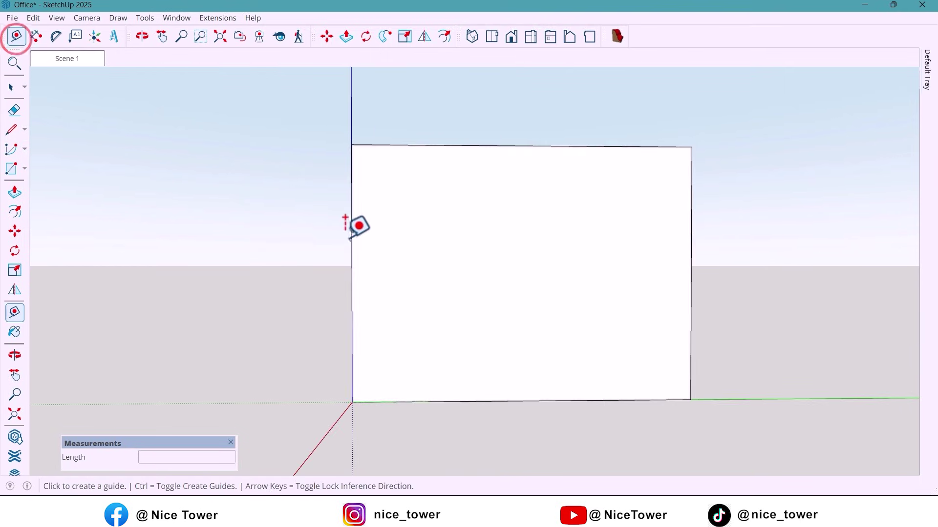
{"action": "left_click", "coordinate": [352, 239]}
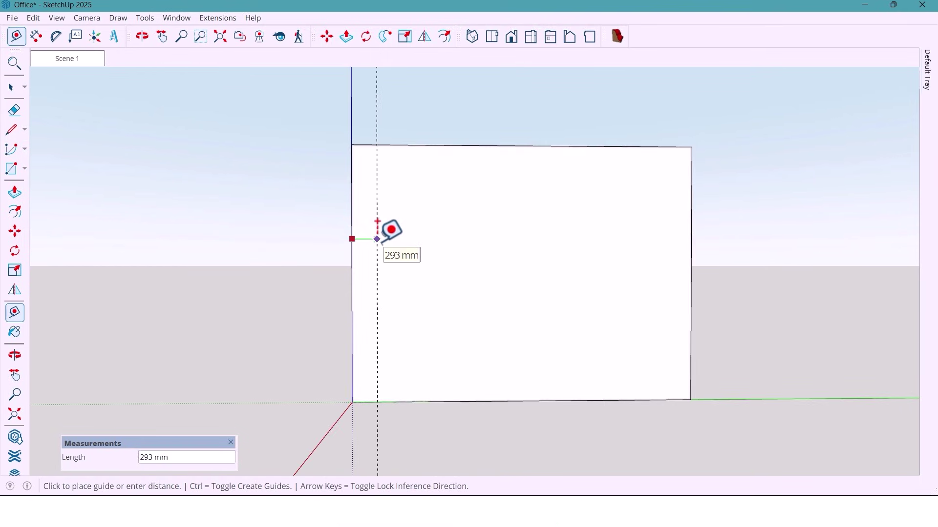
{"action": "type", "text": "600"}
{"action": "key", "text": "Return"}
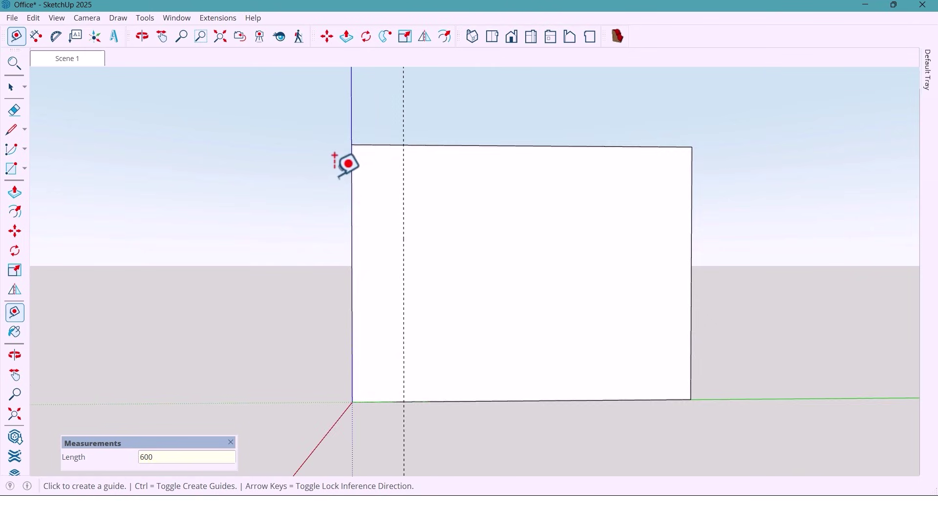
- Draw a 400 × 600 mm rectangle at the wall's bottom-left corner
{"action": "middle_click_drag", "start_coordinate": [345, 161], "coordinate": [338, 331]}
{"action": "scroll", "coordinate": [362, 322], "scroll_direction": "up", "scroll_amount": 3}
{"action": "key", "text": "space"}
{"action": "key", "text": "r"}
{"action": "left_click", "coordinate": [327, 324]}
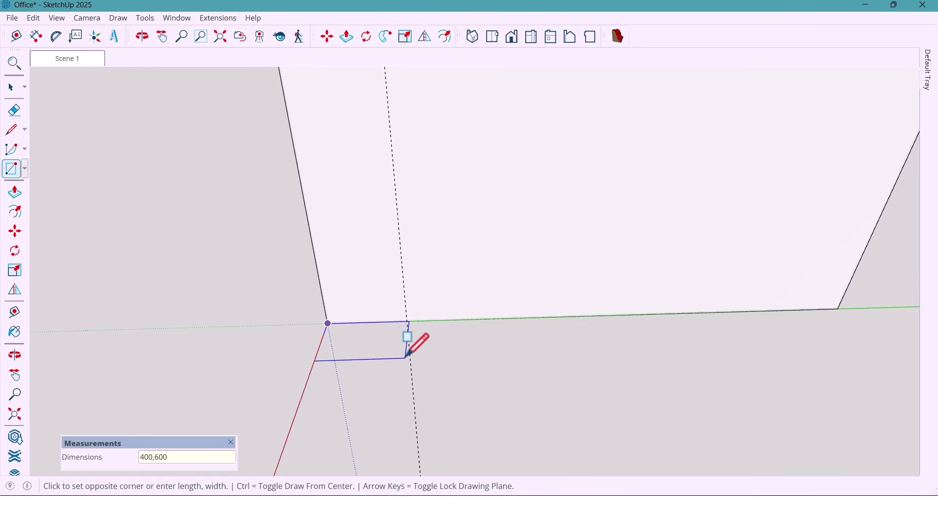
{"action": "key", "text": "Return"}
- Push/Pull the small rectangle up to the wall's top, forming a tall box
{"action": "key", "text": "p"}
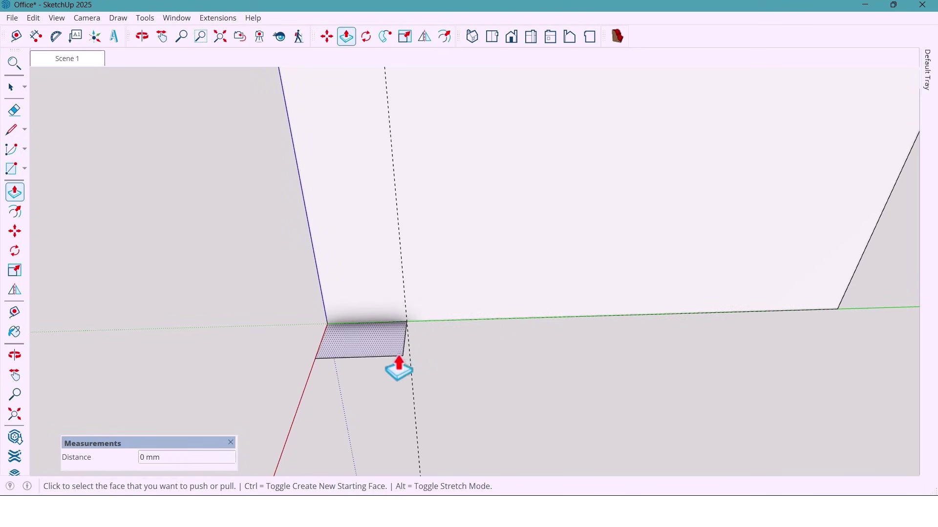
{"action": "scroll", "coordinate": [386, 353], "scroll_direction": "down", "scroll_amount": 2}
{"action": "scroll", "coordinate": [388, 353], "scroll_direction": "down", "scroll_amount": 2}
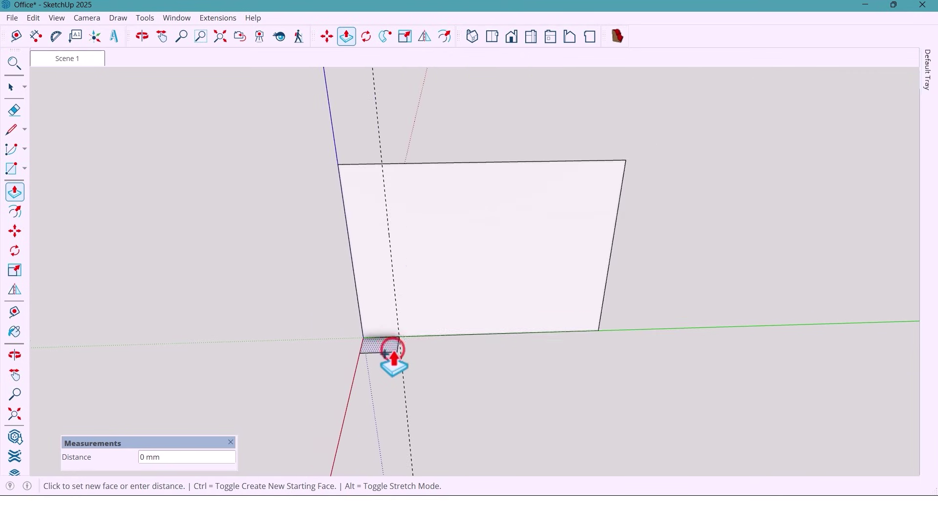
{"action": "left_click", "coordinate": [470, 164]}
- Copy the box's bottom edge upward at 70 mm and 800 mm, then 25 mm higher
{"action": "middle_click_drag", "start_coordinate": [430, 243], "coordinate": [366, 339]}
{"action": "scroll", "coordinate": [381, 379], "scroll_direction": "up", "scroll_amount": 5}
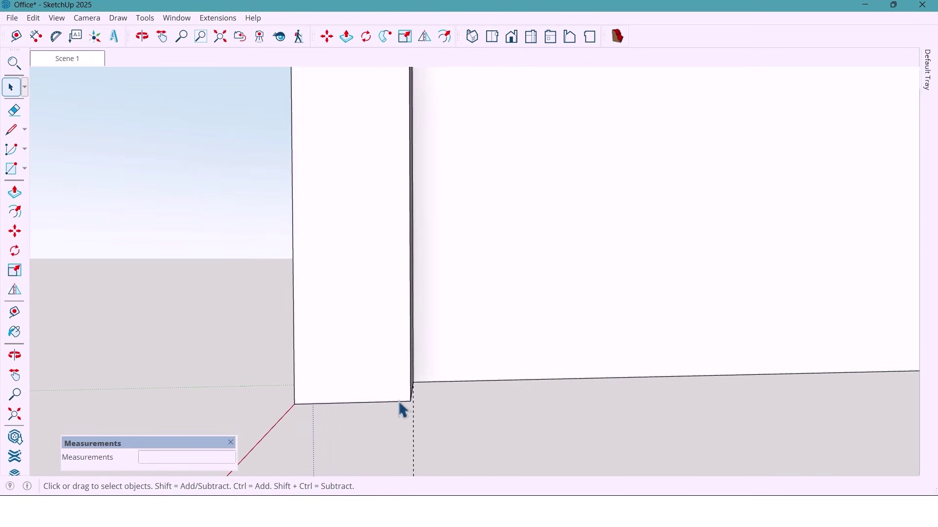
{"action": "key", "text": "m"}
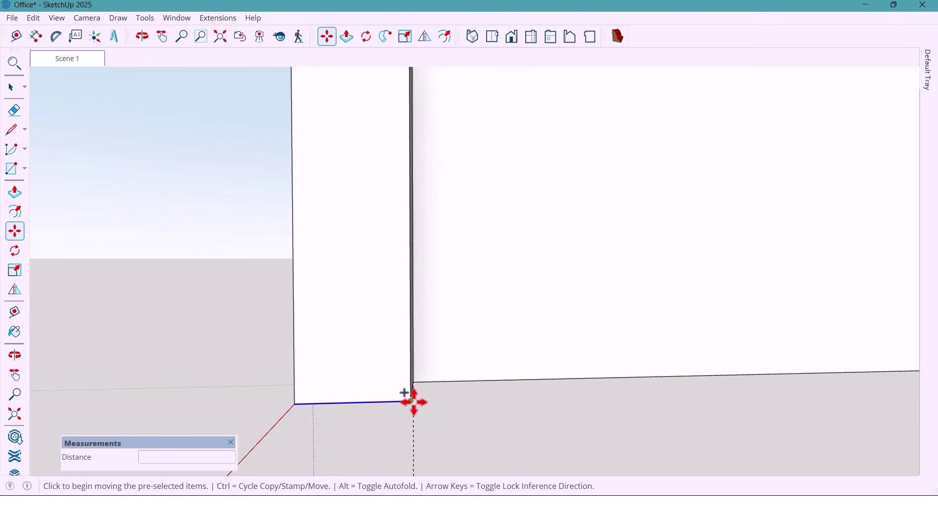
{"action": "left_click", "coordinate": [413, 402]}
{"action": "type", "text": "7"}
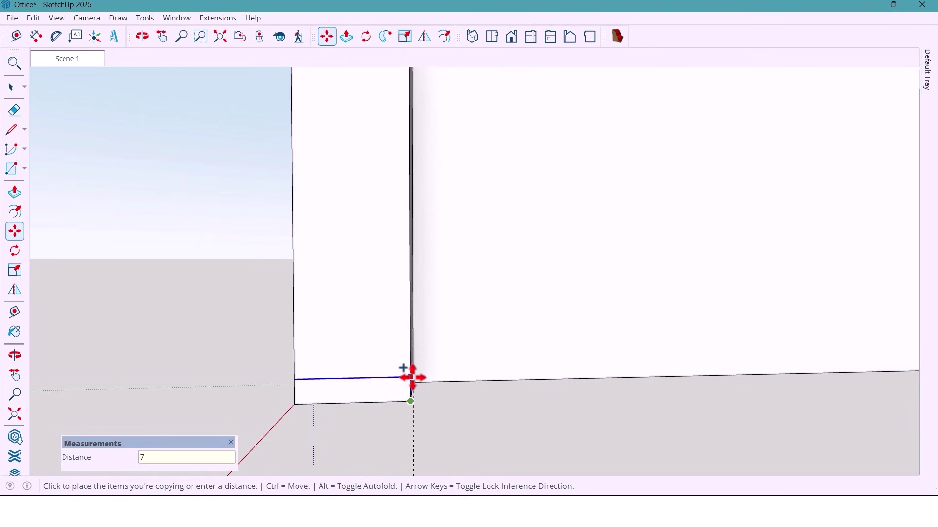
{"action": "type", "text": "0"}
{"action": "key", "text": "Return"}
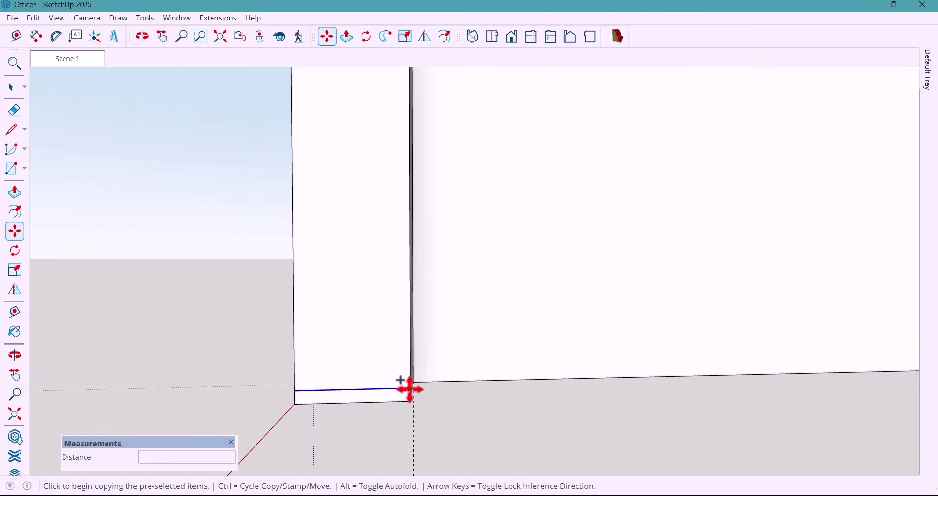
{"action": "left_click", "coordinate": [410, 389]}
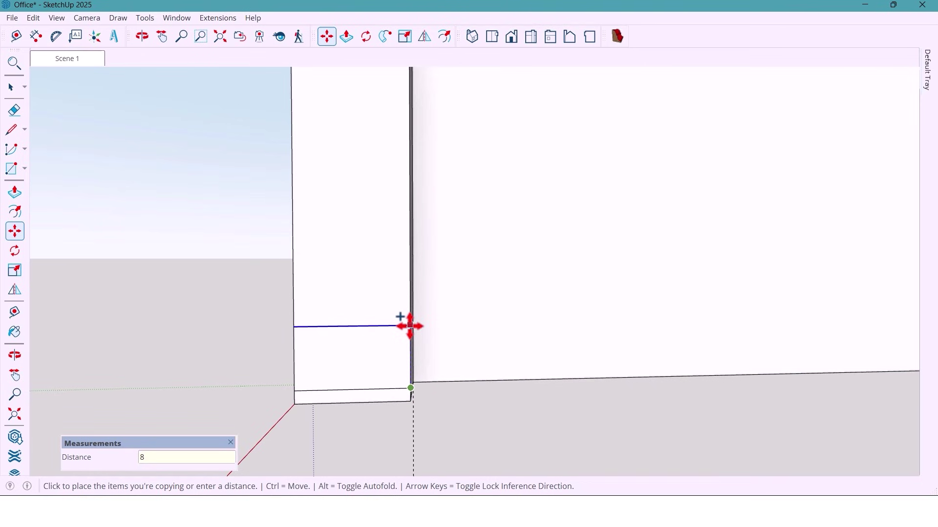
{"action": "key", "text": "Return"}
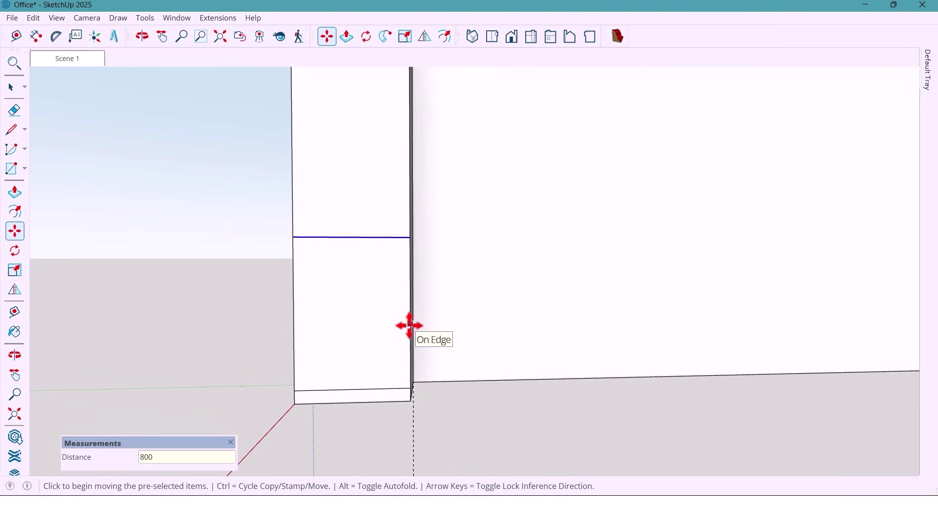
{"action": "left_click", "coordinate": [410, 238]}
{"action": "key", "text": "ctrl"}
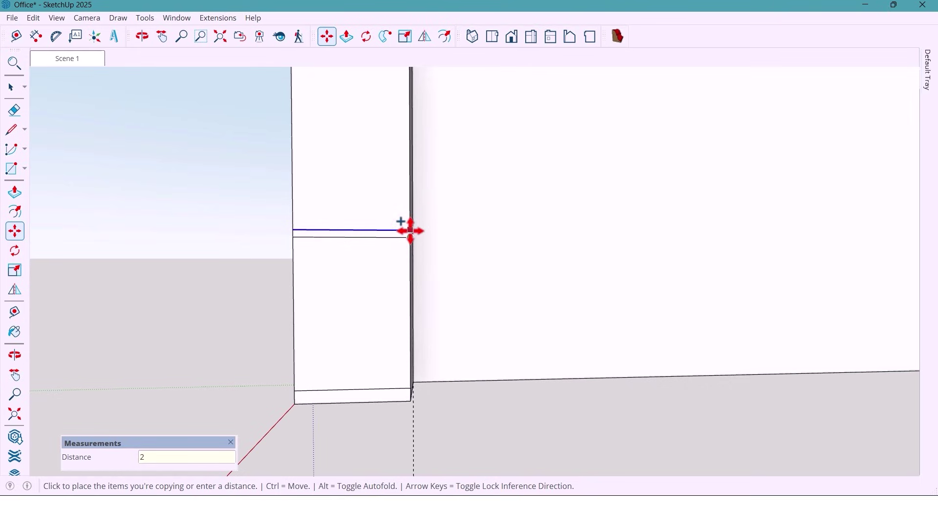
{"action": "type", "text": "25"}
{"action": "key", "text": "Return"}
- Copy the vertical edge beside the box front 30 mm inward
{"action": "key", "text": "space"}
{"action": "key", "text": "o"}
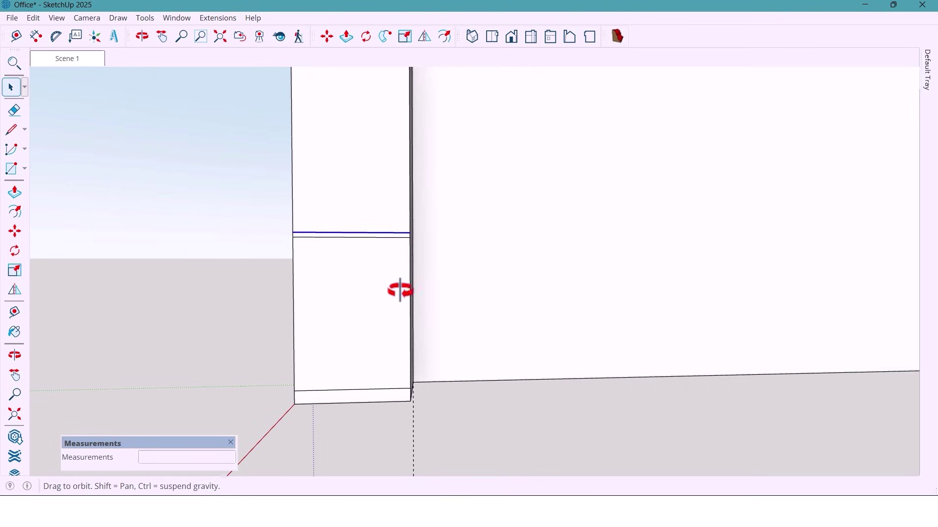
{"action": "left_click_drag", "start_coordinate": [397, 289], "coordinate": [401, 298]}
{"action": "left_click", "coordinate": [409, 309]}
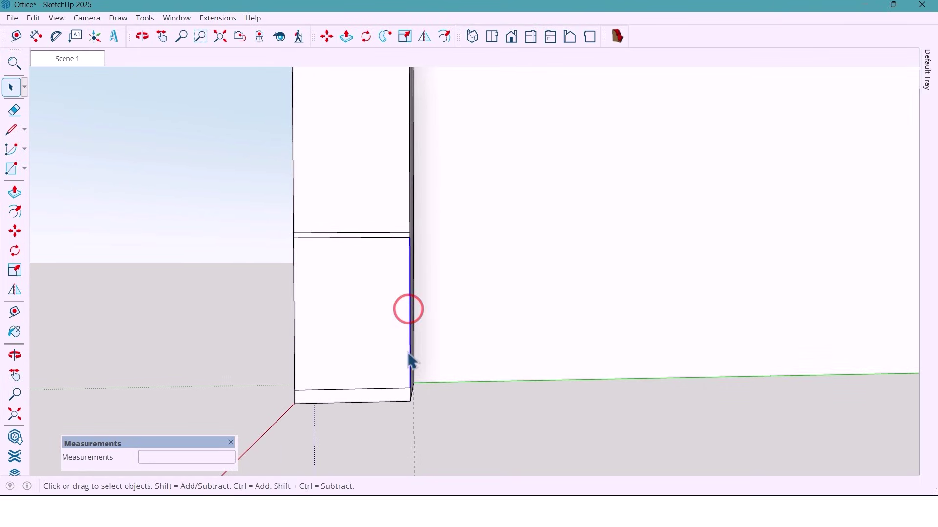
{"action": "key", "text": "m"}
{"action": "scroll", "coordinate": [407, 362], "scroll_direction": "up", "scroll_amount": 3}
{"action": "key", "text": "ctrl"}
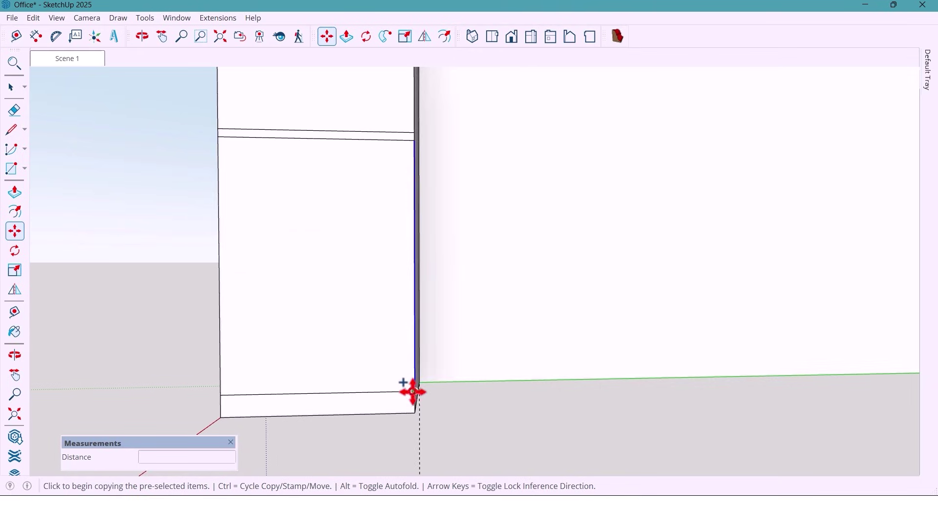
{"action": "left_click", "coordinate": [413, 392]}
{"action": "type", "text": "3"}
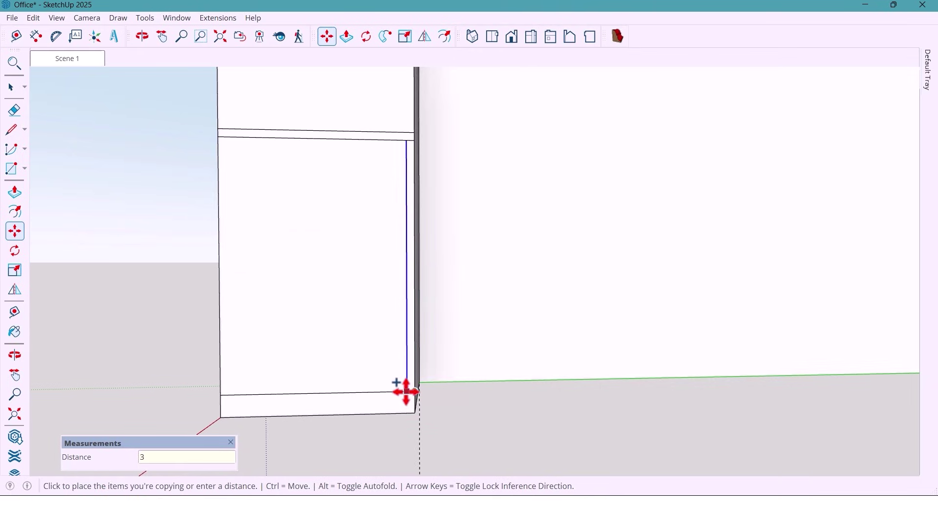
{"action": "type", "text": "0"}
{"action": "key", "text": "Return"}
- Copy the thin 30 mm strip over to the cabinet's left side
{"action": "key", "text": "space"}
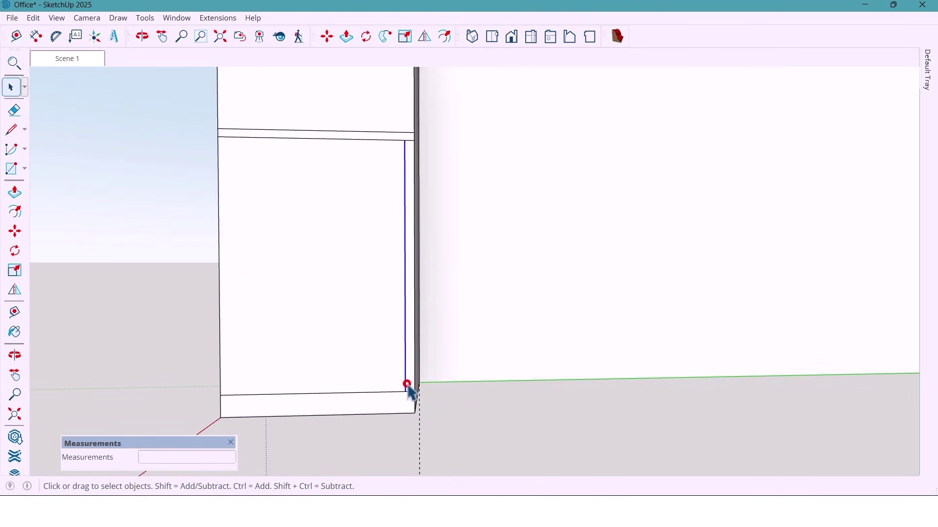
{"action": "left_click", "coordinate": [413, 391]}
{"action": "key", "text": "m"}
{"action": "scroll", "coordinate": [415, 396], "scroll_direction": "down", "scroll_amount": 2}
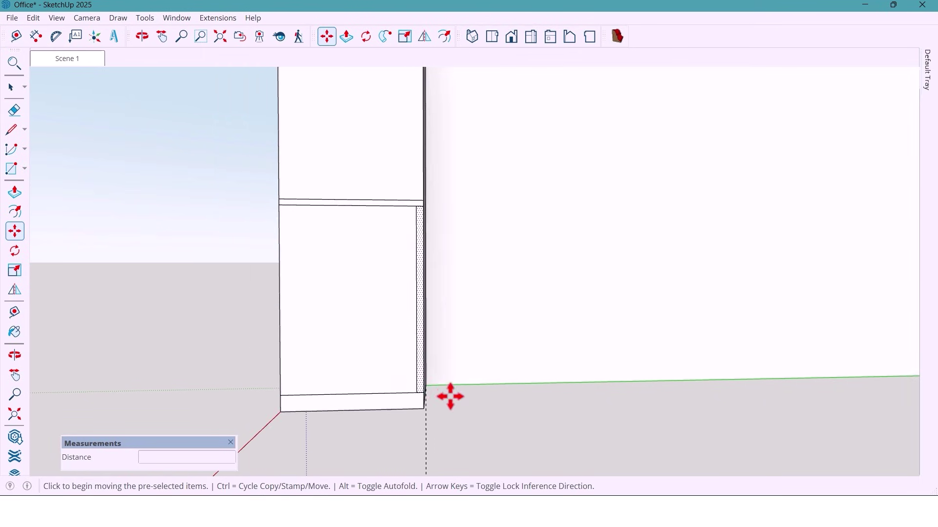
{"action": "key", "text": "ctrl"}
{"action": "left_click", "coordinate": [417, 393]}
{"action": "left_click", "coordinate": [283, 397]}
{"action": "scroll", "coordinate": [389, 388], "scroll_direction": "down", "scroll_amount": 2}
{"action": "middle_click_drag", "start_coordinate": [389, 387], "coordinate": [360, 368]}
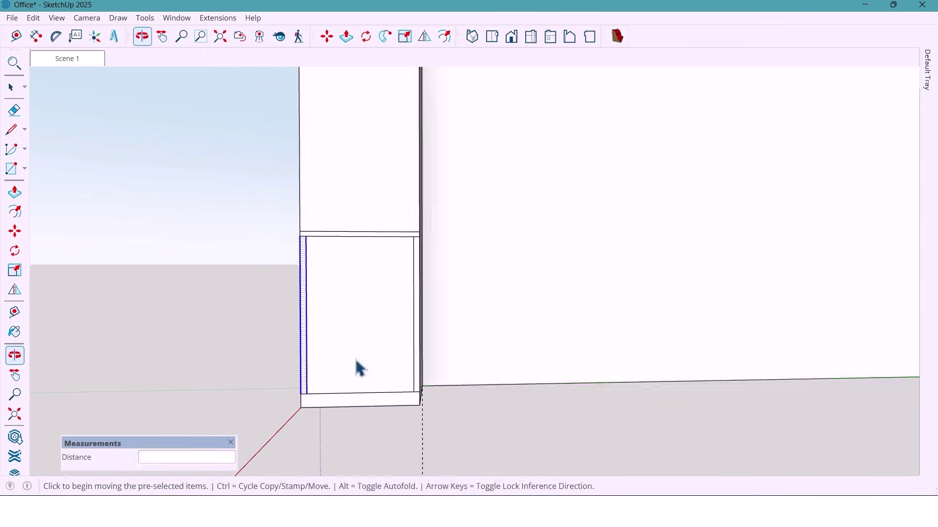
{"action": "key", "text": "space"}
{"action": "scroll", "coordinate": [353, 344], "scroll_direction": "up", "scroll_amount": 2}
- Push the cabinet's inner face back 400 mm to form the recess
{"action": "left_click", "coordinate": [354, 349]}
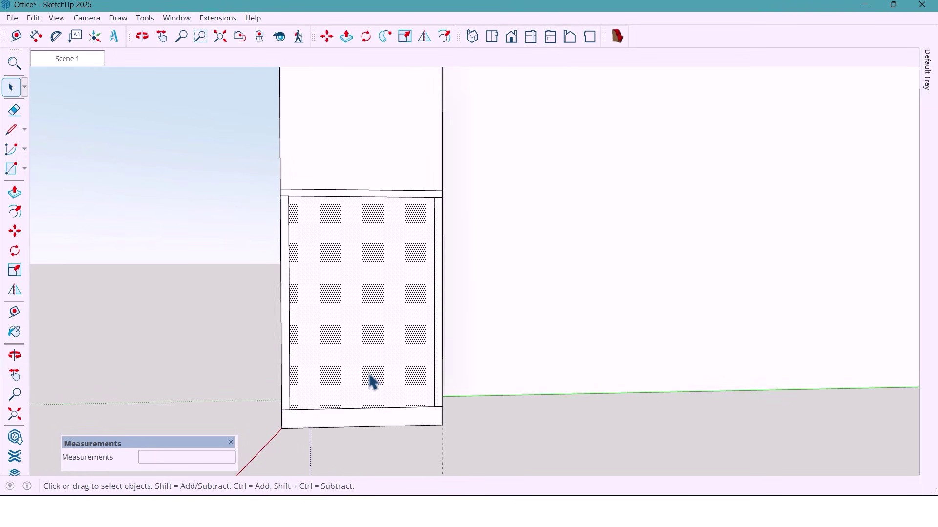
{"action": "key", "text": "p"}
{"action": "left_click", "coordinate": [380, 391]}
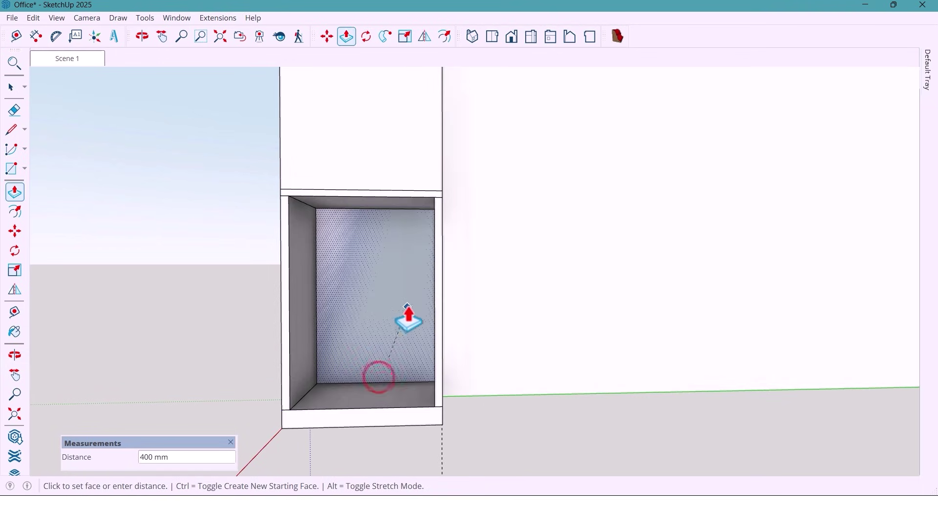
{"action": "left_click", "coordinate": [402, 293]}
{"action": "middle_click_drag", "start_coordinate": [366, 356], "coordinate": [417, 364], "text": "shift"}
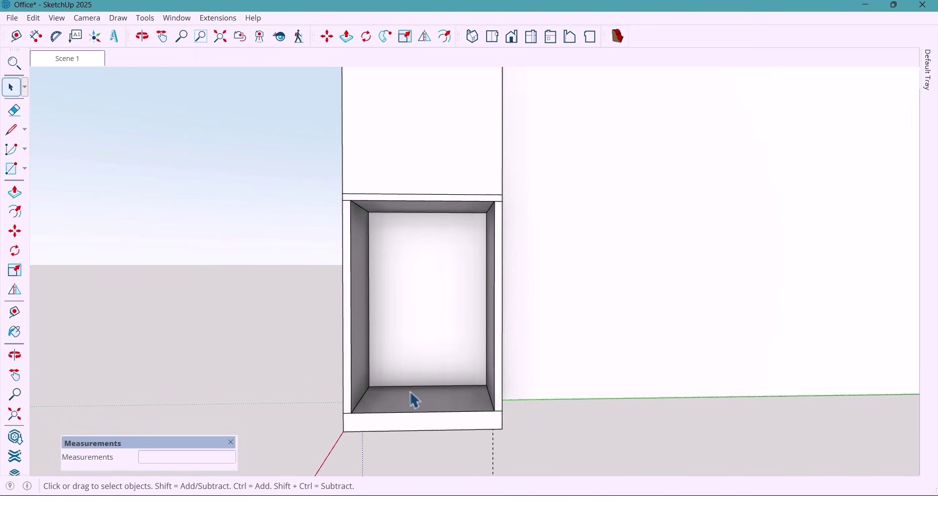
- Select all connected cabinet geometry and make it a component
{"action": "triple_click", "coordinate": [360, 393]}
{"action": "right_click", "coordinate": [360, 391]}
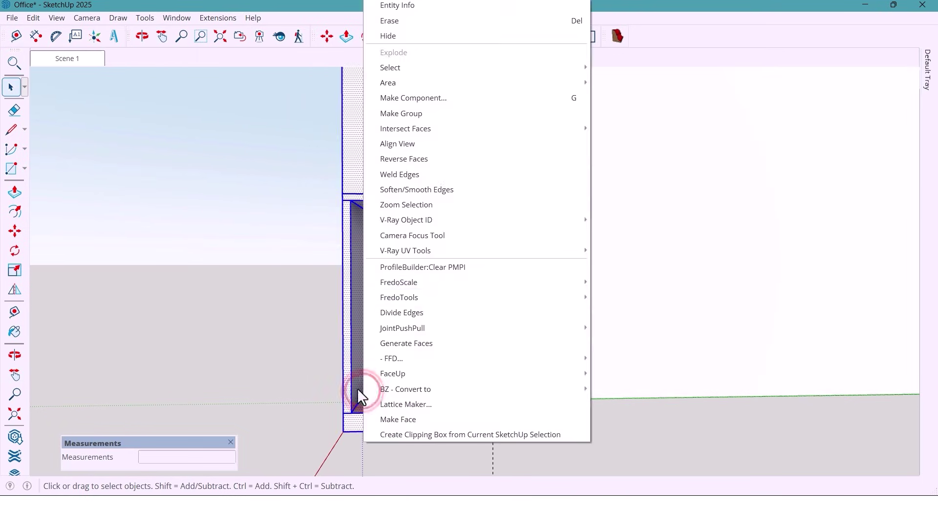
{"action": "left_click", "coordinate": [417, 98]}
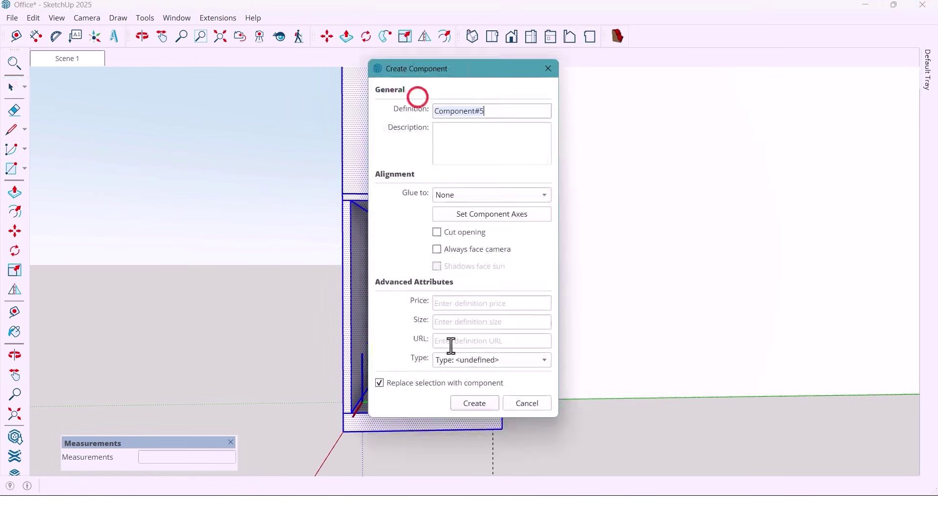
{"action": "left_click", "coordinate": [466, 404]}
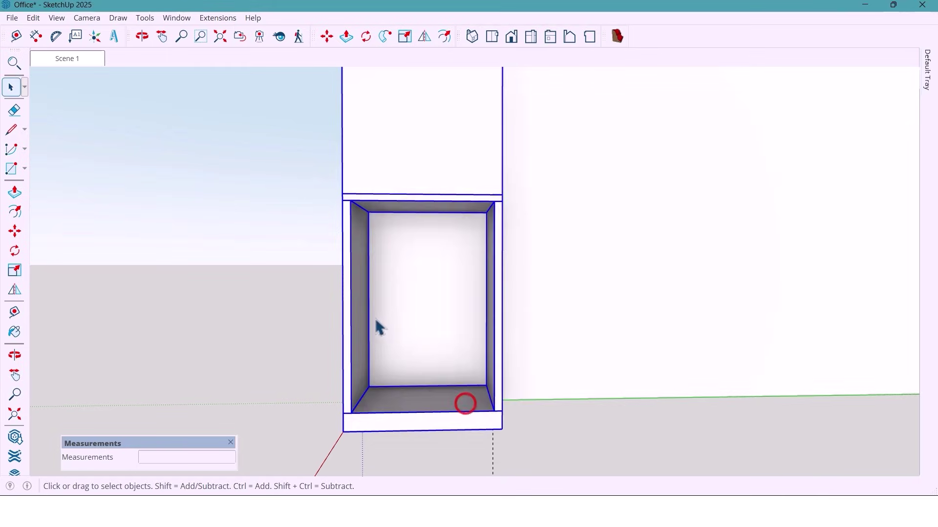
- Offset the face covering the cabinet opening inward by 4 mm
{"action": "left_click", "coordinate": [371, 235]}
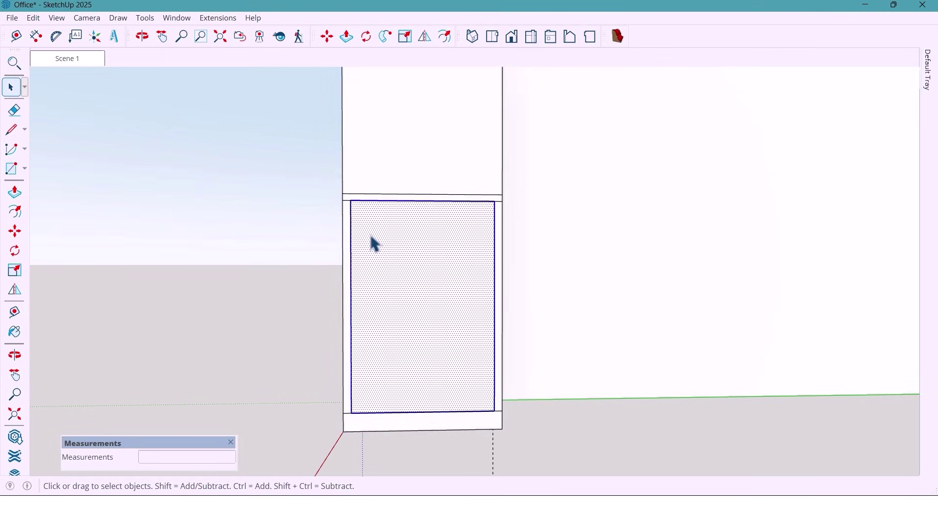
{"action": "key", "text": "f"}
{"action": "left_click", "coordinate": [375, 268]}
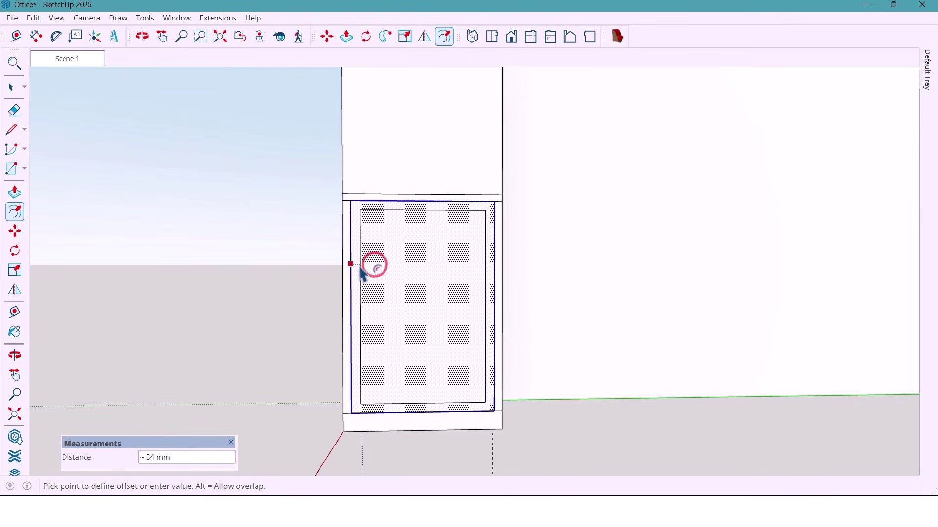
{"action": "type", "text": "4"}
{"action": "key", "text": "Return"}
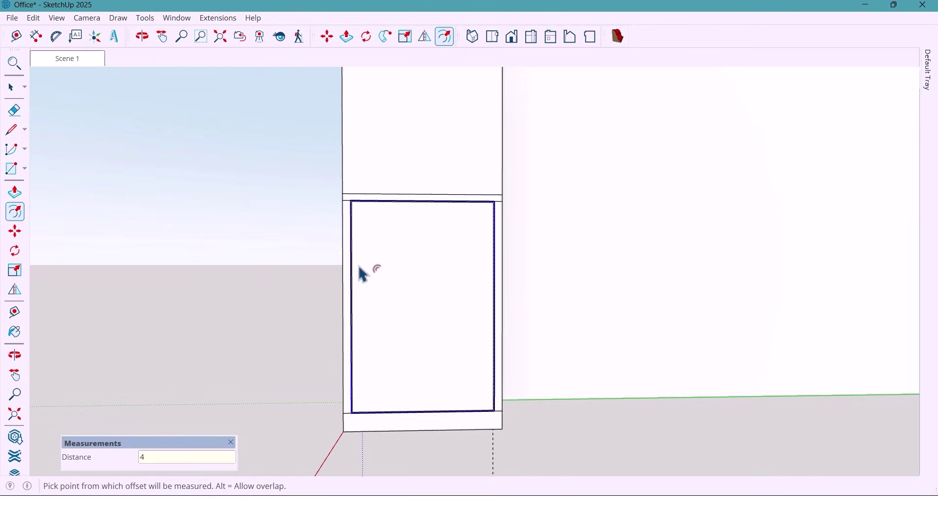
- Draw a vertical center line from top to bottom, splitting the front into two doors
{"action": "key", "text": "l"}
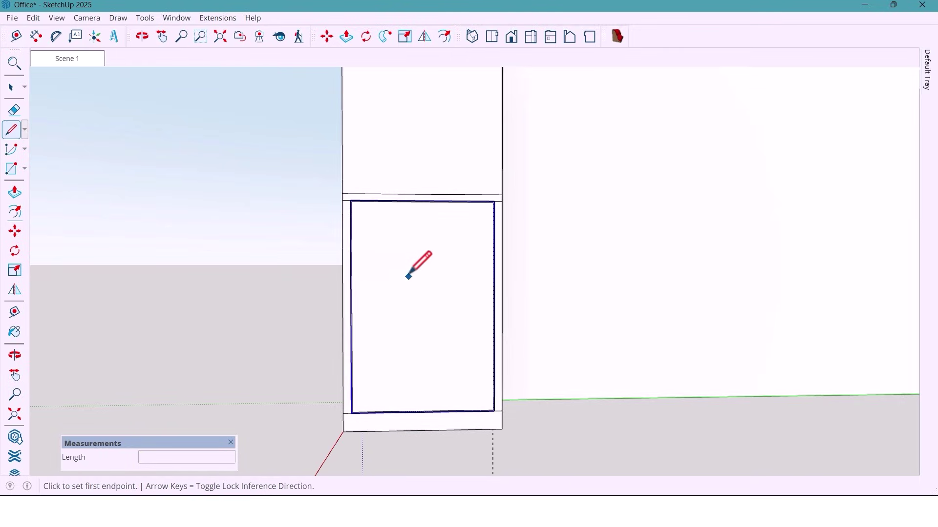
{"action": "scroll", "coordinate": [428, 221], "scroll_direction": "up", "scroll_amount": 4}
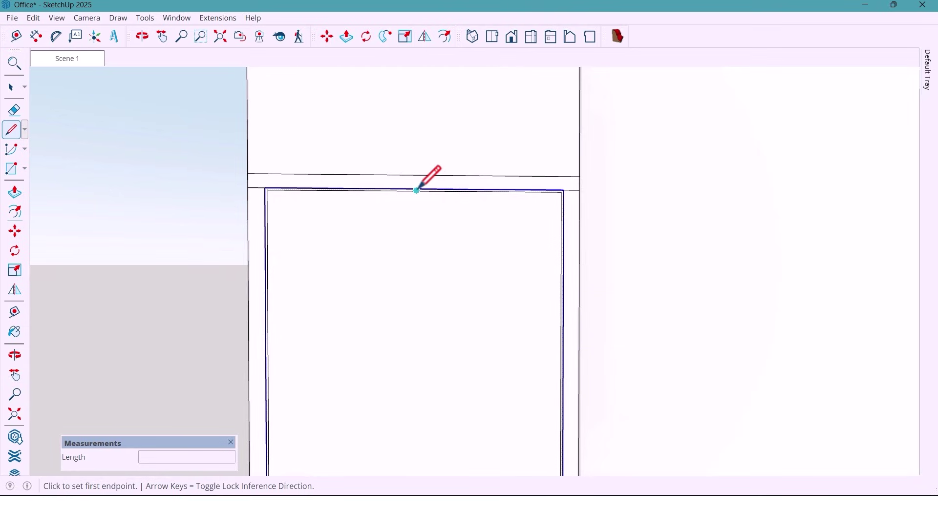
{"action": "left_click", "coordinate": [417, 191]}
{"action": "scroll", "coordinate": [416, 191], "scroll_direction": "down", "scroll_amount": 4}
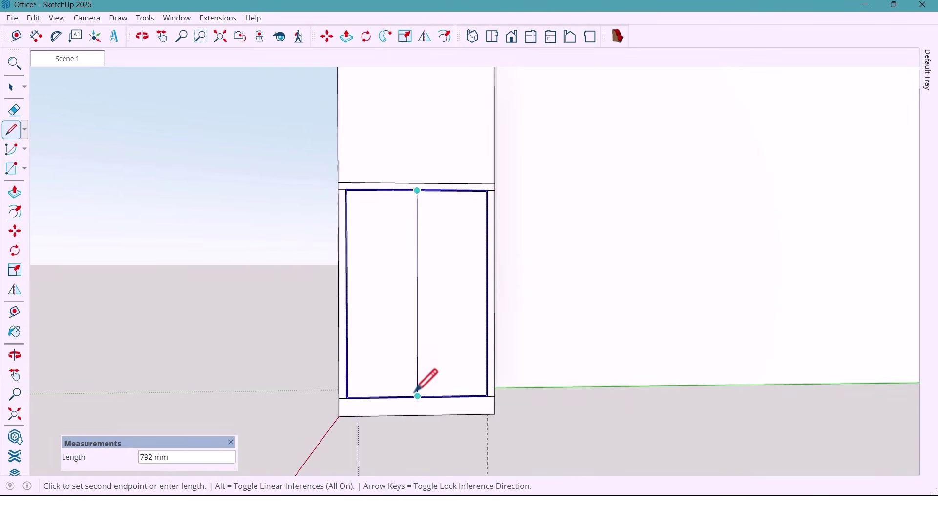
{"action": "left_click", "coordinate": [416, 396]}
{"action": "key", "text": "space"}
{"action": "mouse_move", "coordinate": [482, 278]}
{"action": "middle_mouse_down"}
{"action": "mouse_move", "coordinate": [452, 268]}
{"action": "mouse_move", "coordinate": [466, 272]}
{"action": "middle_mouse_up"}
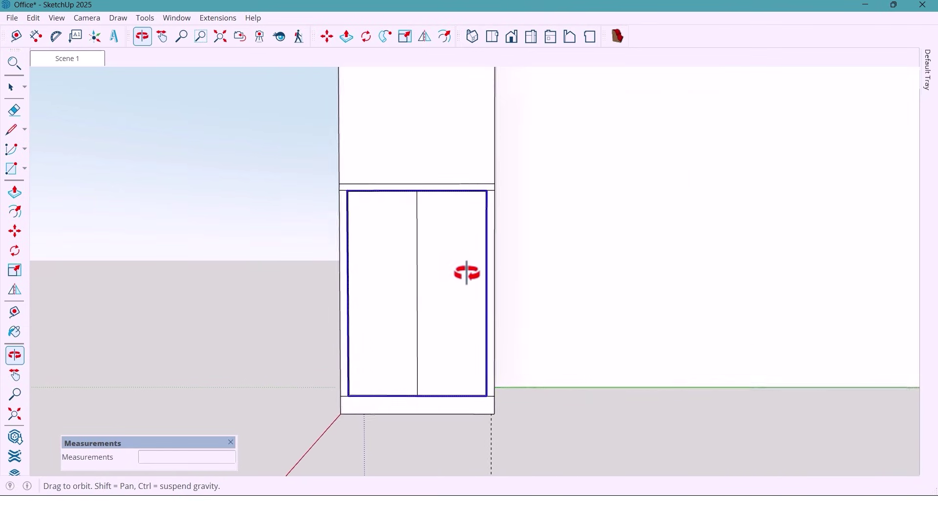
{"action": "scroll", "coordinate": [466, 276], "scroll_direction": "up", "scroll_amount": 3}
- Inset both door faces 40 mm, then their inner panels a further 20 mm
{"action": "key", "text": "f"}
{"action": "left_click", "coordinate": [388, 266]}
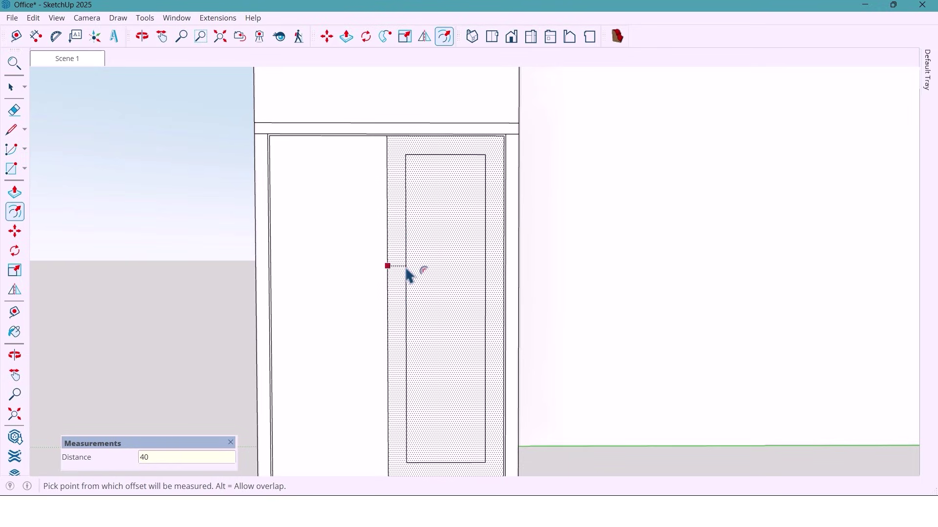
{"action": "key", "text": "Return"}
{"action": "double_click", "coordinate": [355, 266]}
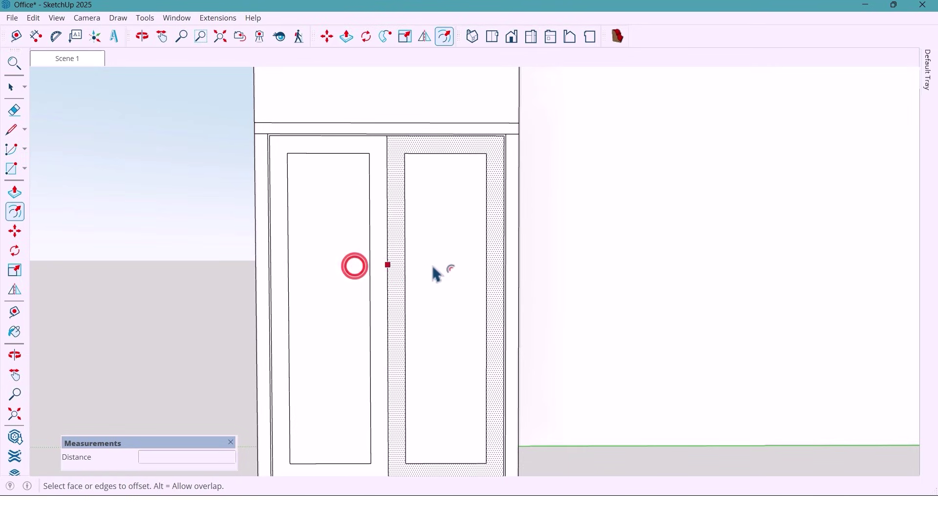
{"action": "left_click", "coordinate": [447, 266]}
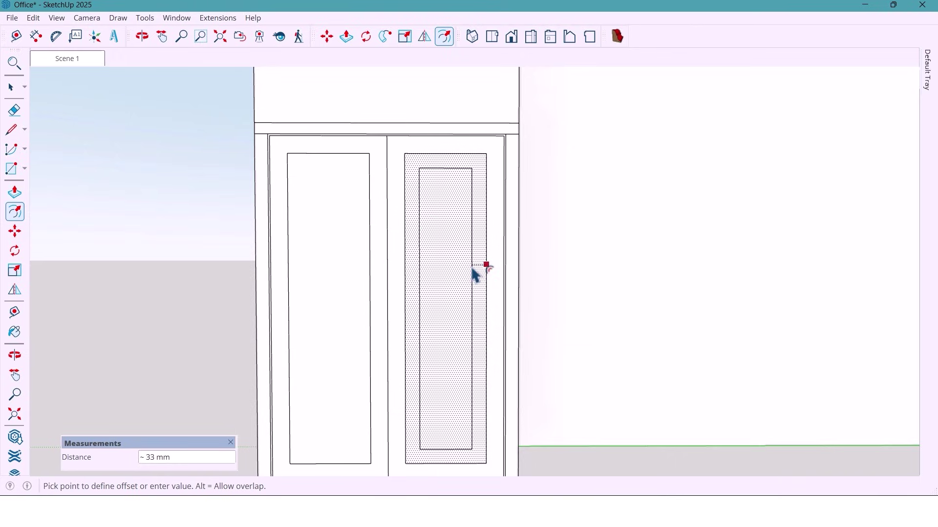
{"action": "type", "text": "20"}
{"action": "key", "text": "Return"}
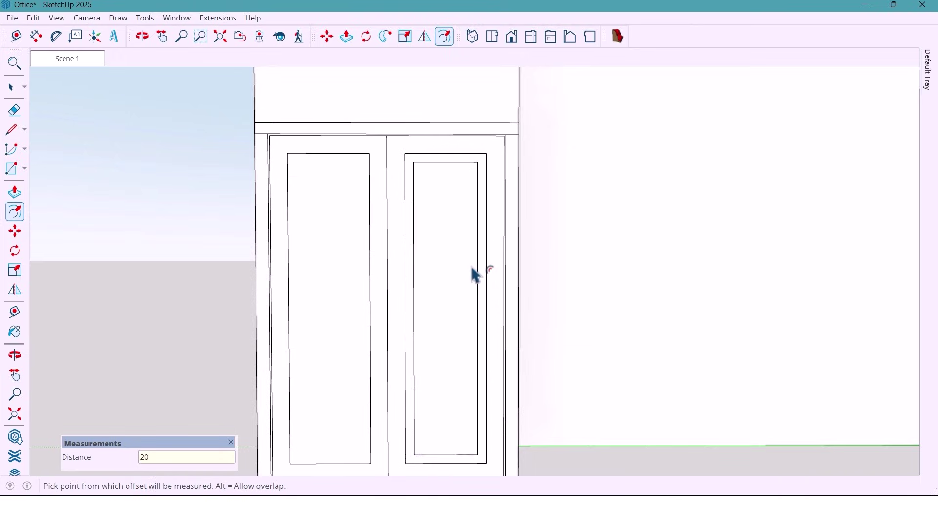
{"action": "double_click", "coordinate": [349, 271]}
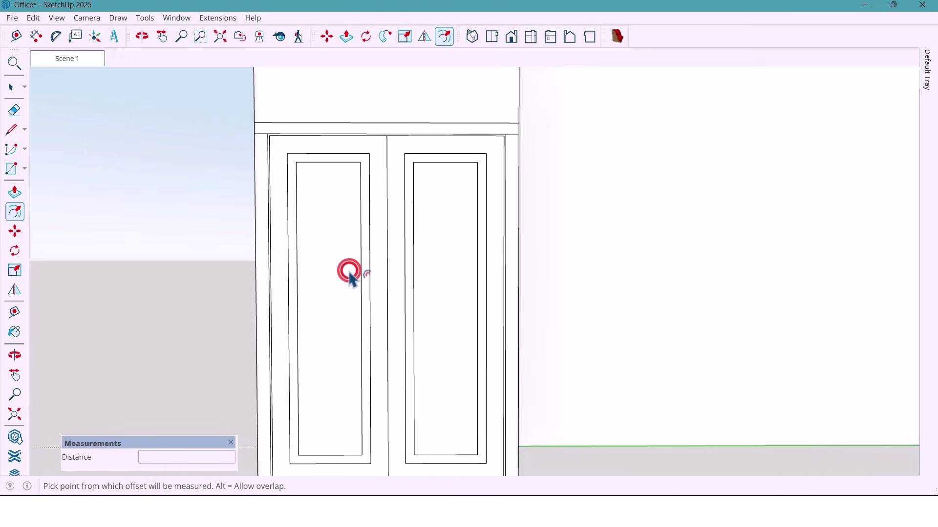
{"action": "key", "text": "space"}
- Pull both door frames out 10 mm
{"action": "key", "text": "p"}
{"action": "middle_click_drag", "start_coordinate": [439, 279], "coordinate": [399, 312]}
{"action": "scroll", "coordinate": [408, 176], "scroll_direction": "up", "scroll_amount": 5}
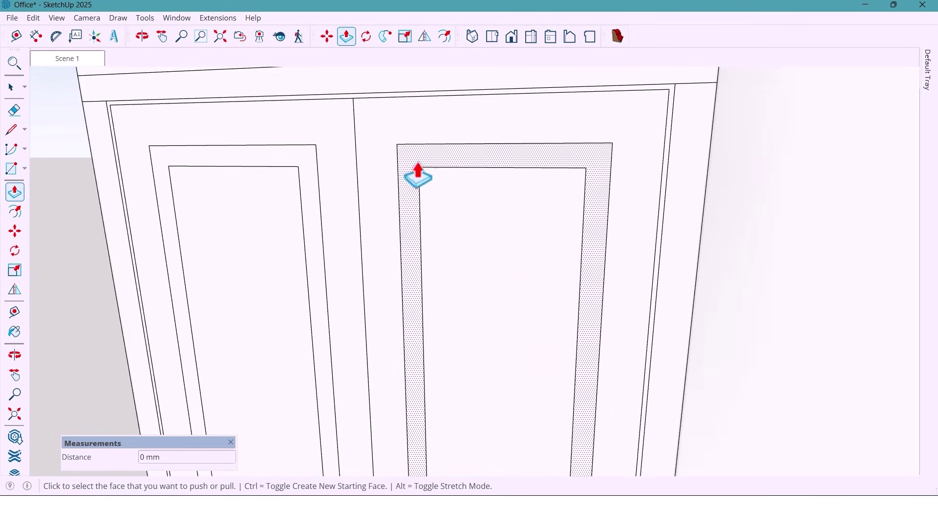
{"action": "left_click", "coordinate": [416, 173]}
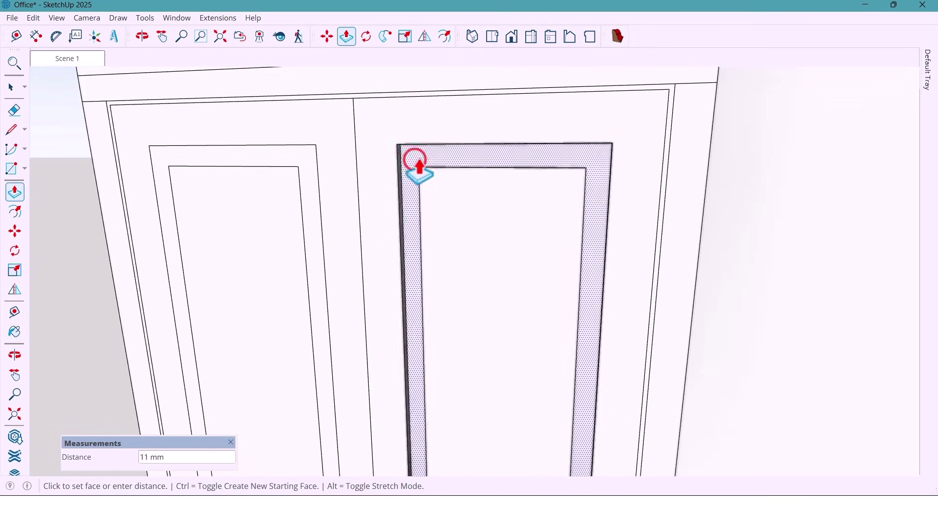
{"action": "key", "text": "Return"}
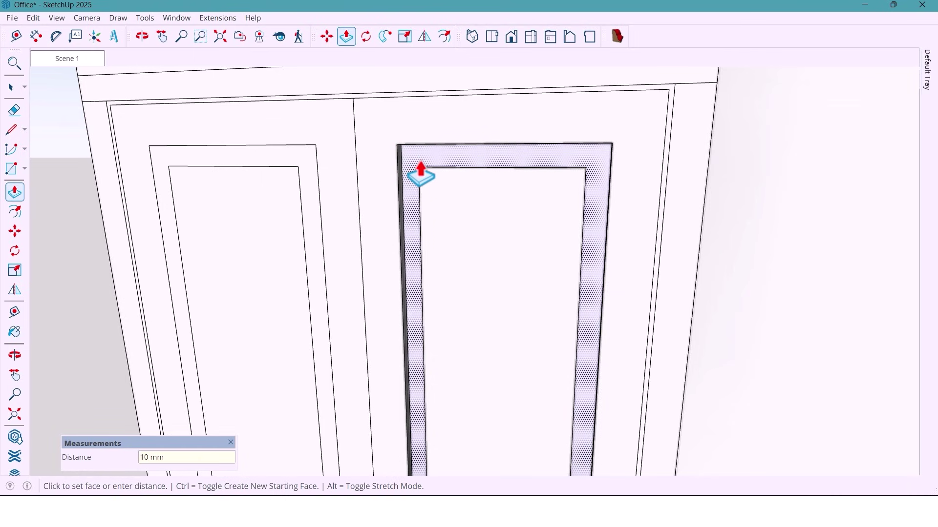
{"action": "scroll", "coordinate": [404, 237], "scroll_direction": "down", "scroll_amount": 3}
{"action": "double_click", "coordinate": [330, 178]}
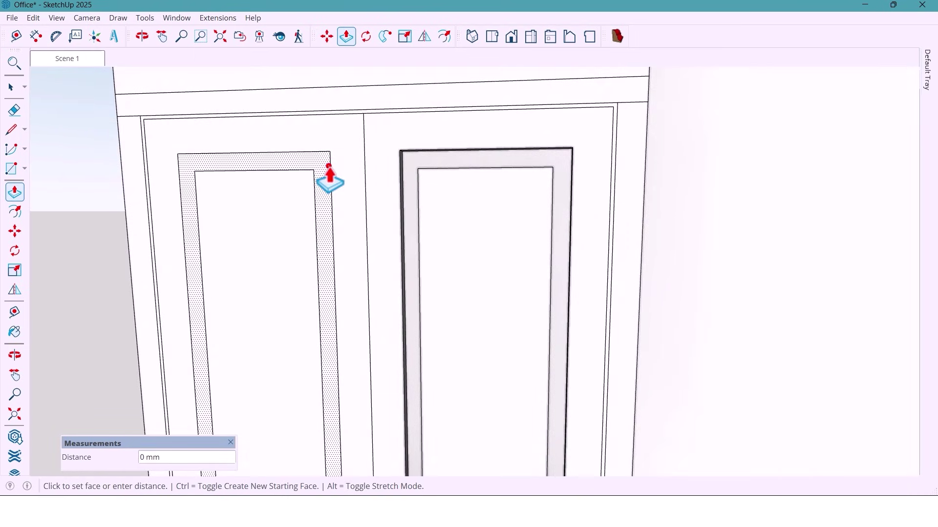
{"action": "scroll", "coordinate": [459, 201], "scroll_direction": "down", "scroll_amount": 5}
- Copy the center edge 4 mm over to create the gap between the doors
{"action": "middle_click_drag", "start_coordinate": [430, 283], "coordinate": [475, 247]}
{"action": "key", "text": "space"}
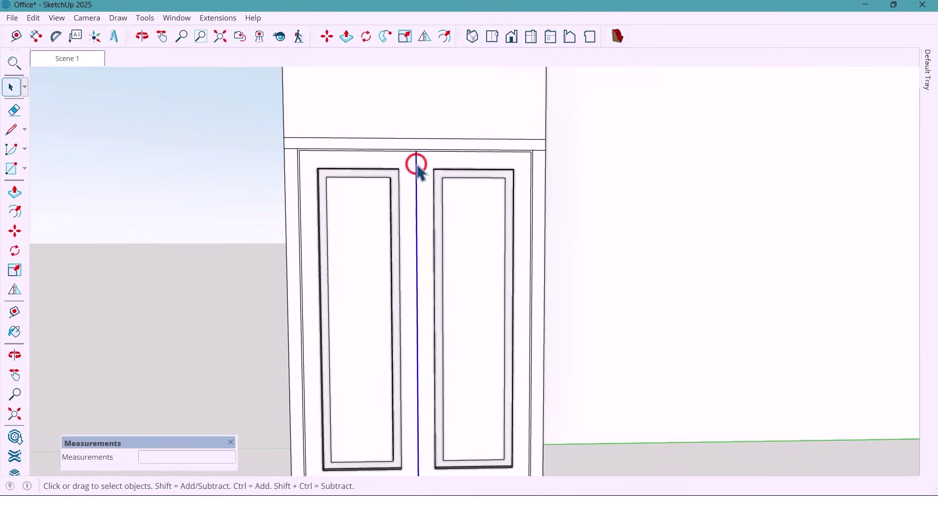
{"action": "key", "text": "m"}
{"action": "scroll", "coordinate": [417, 153], "scroll_direction": "up", "scroll_amount": 5}
{"action": "key", "text": "ctrl"}
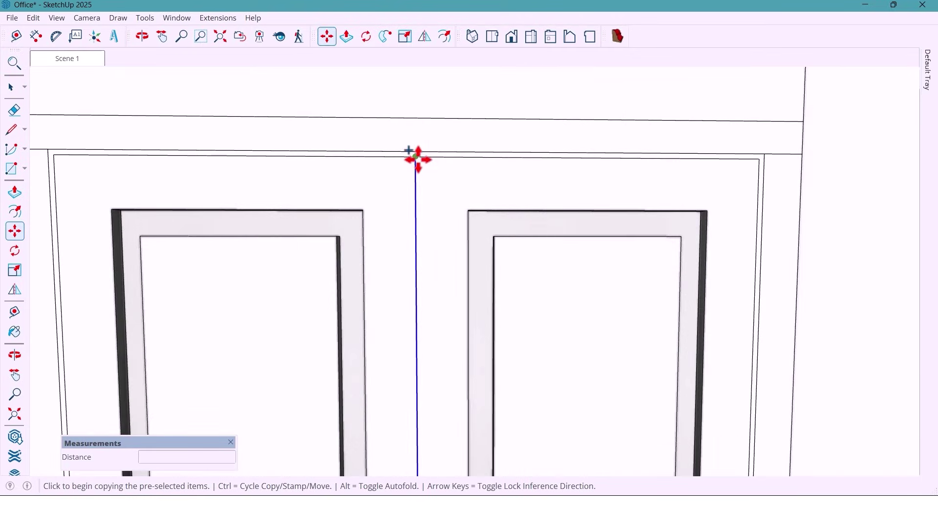
{"action": "left_click", "coordinate": [416, 156]}
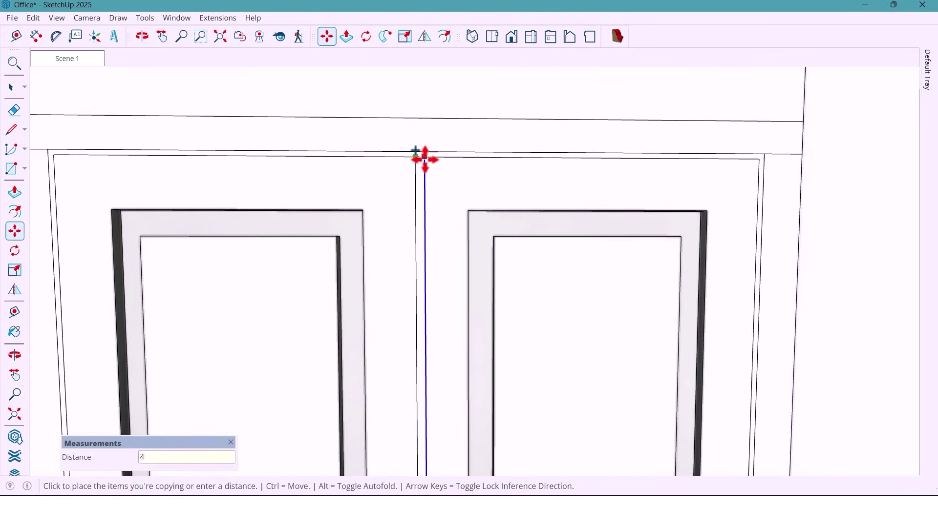
{"action": "key", "text": "Return"}
- Select the whole door front, frame and both panels, and make it a group
{"action": "scroll", "coordinate": [391, 151], "scroll_direction": "down", "scroll_amount": 4}
{"action": "key", "text": "space"}
{"action": "scroll", "coordinate": [412, 172], "scroll_direction": "down", "scroll_amount": 4}
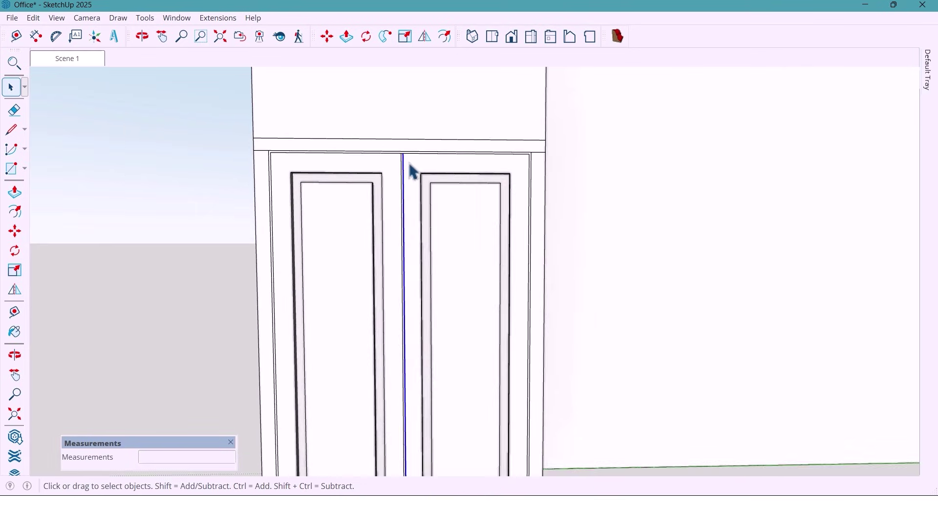
{"action": "triple_click", "coordinate": [444, 317]}
{"action": "right_click", "coordinate": [446, 322]}
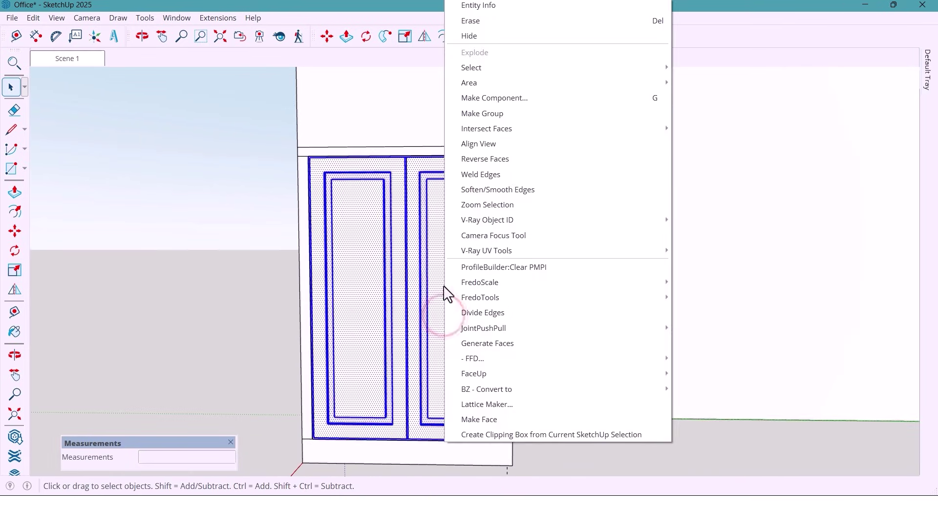
{"action": "left_click", "coordinate": [475, 115]}
- Draw a 15 mm-radius circle near the top of the cabinet door
{"action": "scroll", "coordinate": [403, 196], "scroll_direction": "up", "scroll_amount": 3}
{"action": "middle_click", "coordinate": [404, 195]}
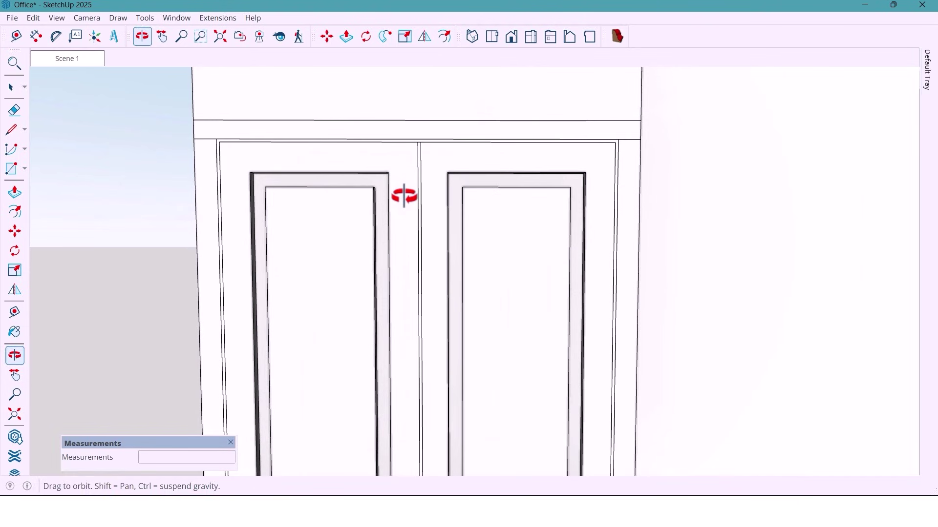
{"action": "scroll", "coordinate": [407, 179], "scroll_direction": "up", "scroll_amount": 2}
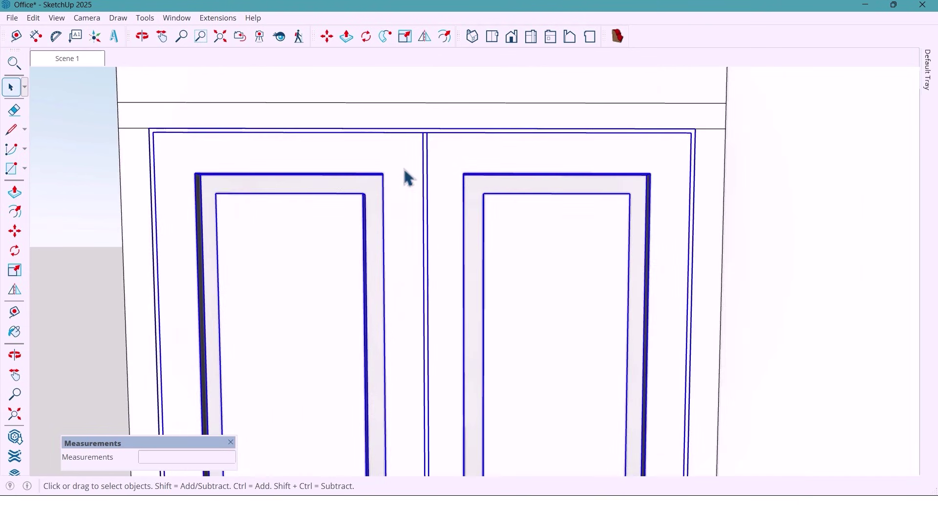
{"action": "scroll", "coordinate": [407, 179], "scroll_direction": "up", "scroll_amount": 1}
{"action": "key", "text": "c"}
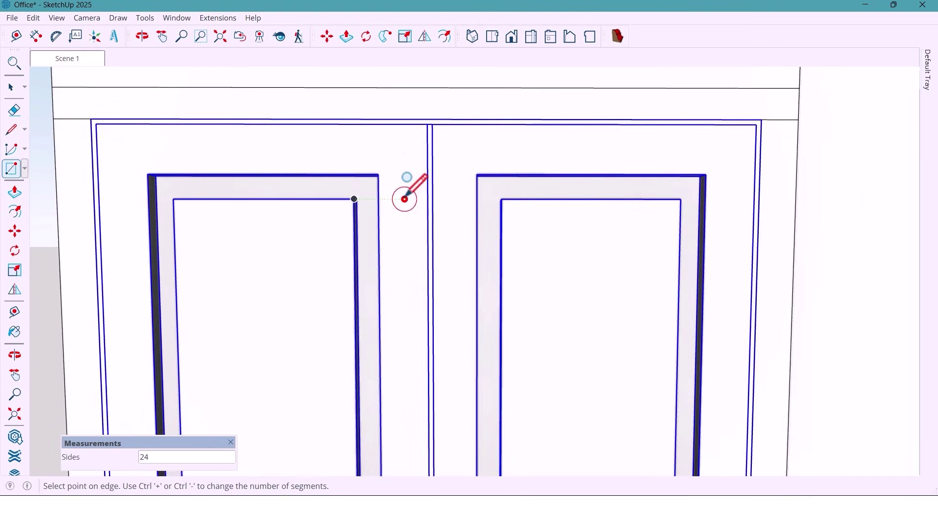
{"action": "type", "text": "15"}
{"action": "key", "text": "Return"}
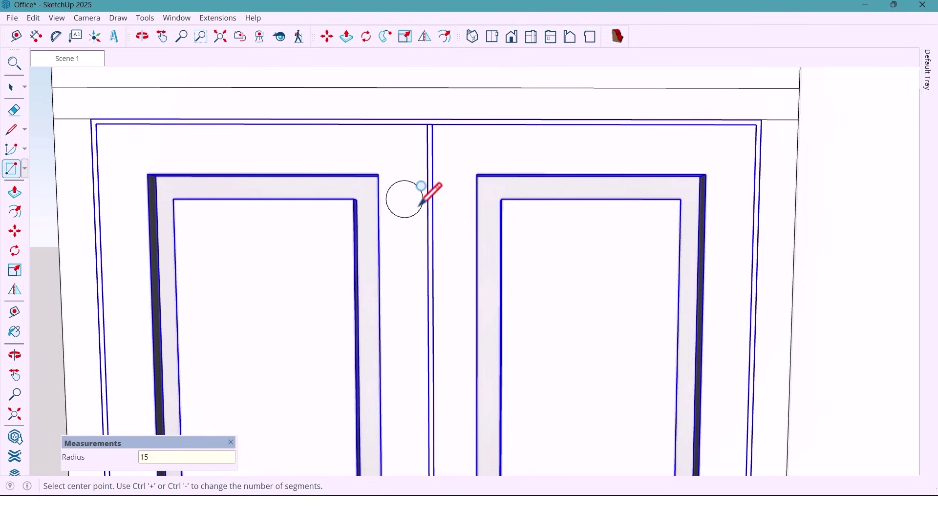
{"action": "key", "text": "space"}
- Pull the circle out into a round knob
{"action": "middle_click_drag", "start_coordinate": [419, 205], "coordinate": [413, 225]}
{"action": "scroll", "coordinate": [412, 225], "scroll_direction": "up", "scroll_amount": 1}
{"action": "key", "text": "p"}
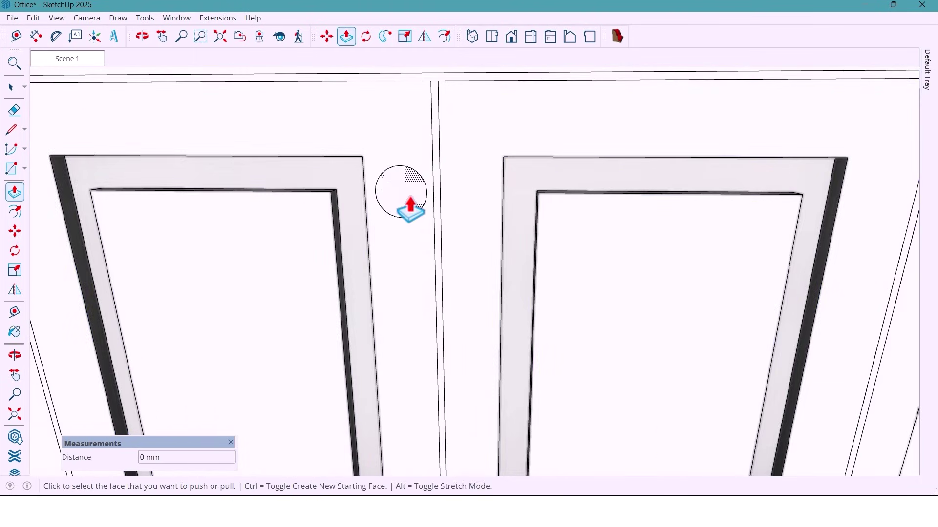
{"action": "left_click", "coordinate": [410, 200]}
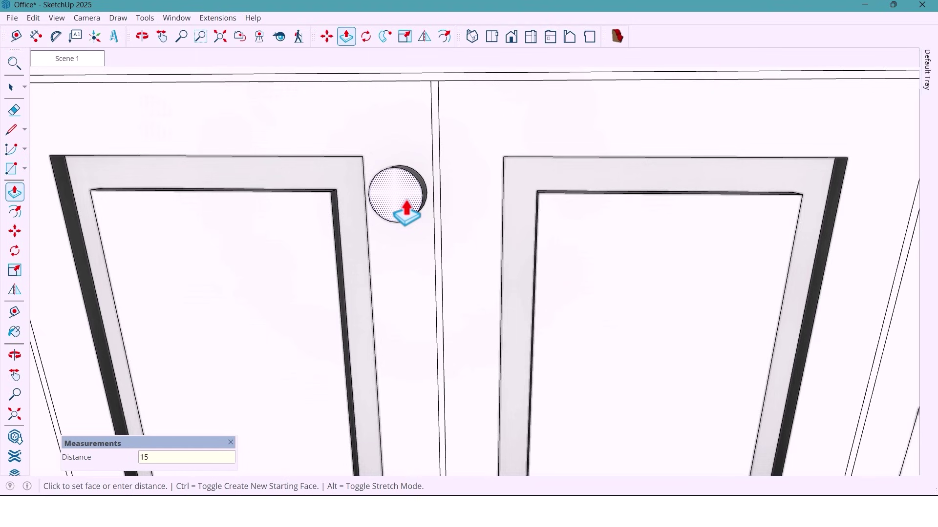
{"action": "left_click", "coordinate": [405, 208]}
{"action": "scroll", "coordinate": [408, 215], "scroll_direction": "down", "scroll_amount": 2}
{"action": "mouse_move", "coordinate": [410, 222]}
{"action": "middle_mouse_down"}
{"action": "mouse_move", "coordinate": [433, 187]}
{"action": "mouse_move", "coordinate": [411, 209]}
{"action": "middle_mouse_up"}
{"action": "key", "text": "space"}
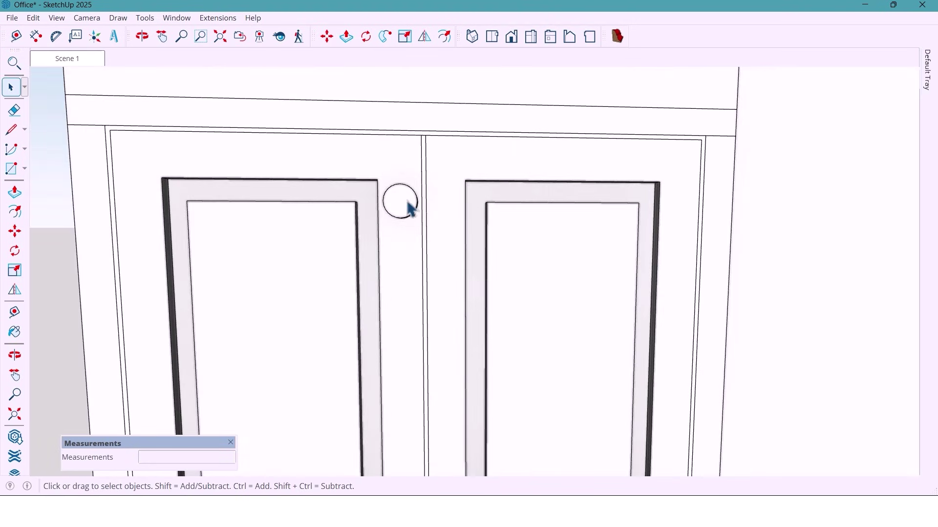
- Make the knob a component and copy it 40 mm to the right
{"action": "right_click", "coordinate": [409, 211]}
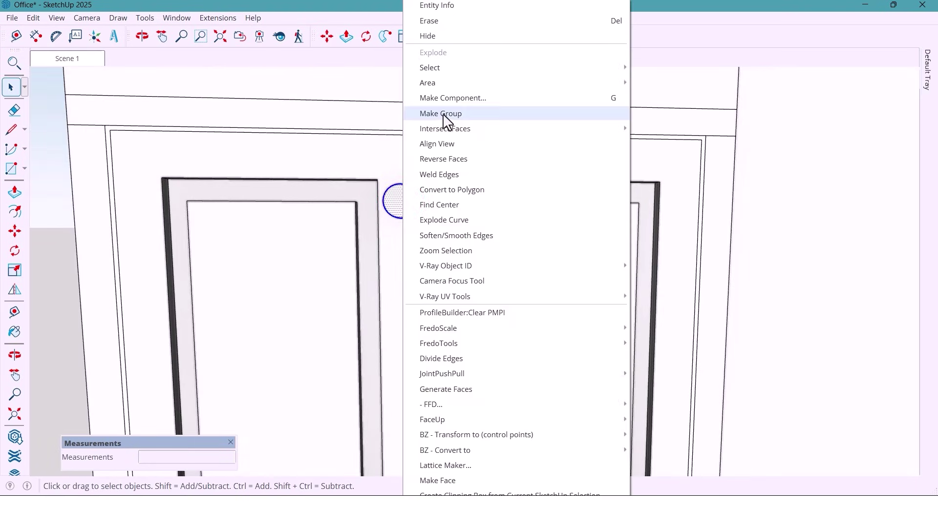
{"action": "left_click", "coordinate": [446, 101]}
{"action": "left_click", "coordinate": [457, 403]}
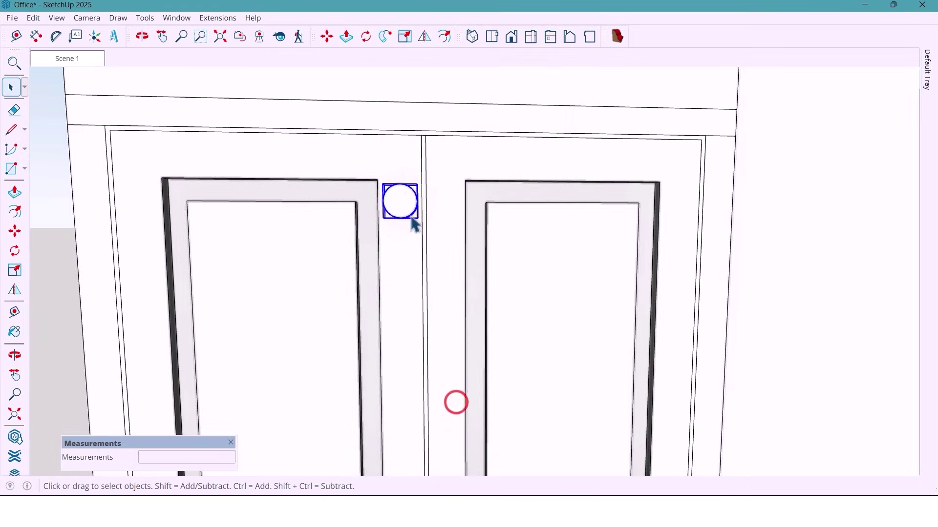
{"action": "key", "text": "m"}
{"action": "key", "text": "ctrl"}
{"action": "left_click", "coordinate": [406, 238]}
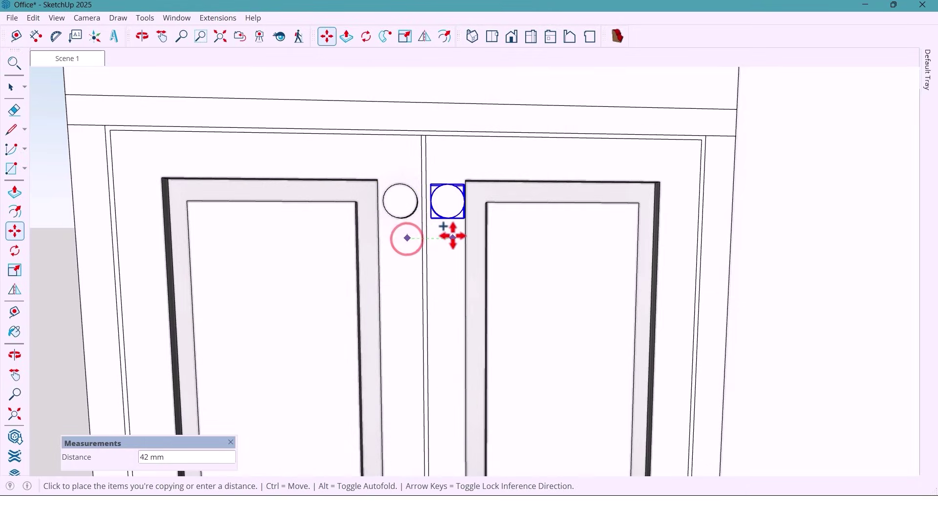
{"action": "type", "text": "40"}
{"action": "key", "text": "Return"}
{"action": "key", "text": "space"}
{"action": "scroll", "coordinate": [429, 297], "scroll_direction": "down", "scroll_amount": 10}
{"action": "left_click", "coordinate": [432, 301]}
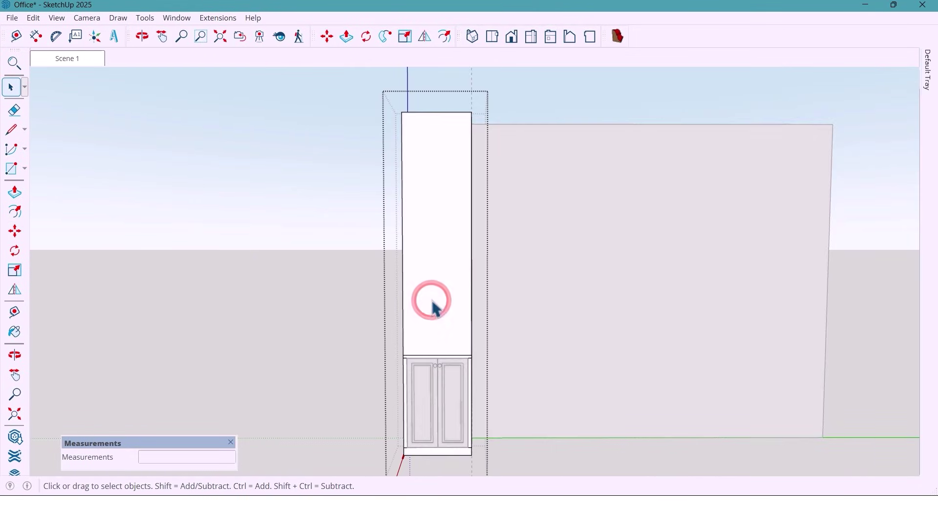
- Offset the tall upper cabinet face inward by 25 mm
{"action": "scroll", "coordinate": [429, 297], "scroll_direction": "up", "scroll_amount": 5}
{"action": "key", "text": "f"}
{"action": "left_click", "coordinate": [438, 288]}
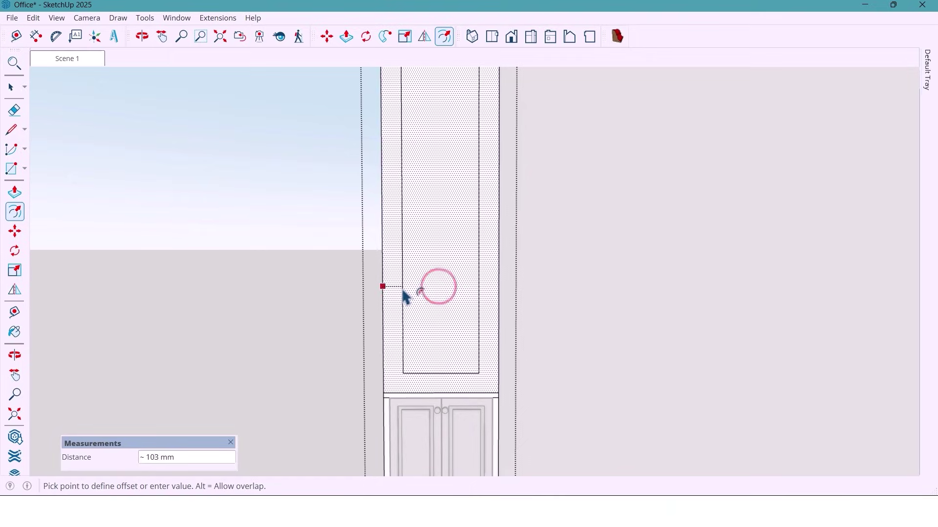
{"action": "type", "text": "25"}
{"action": "key", "text": "Return"}
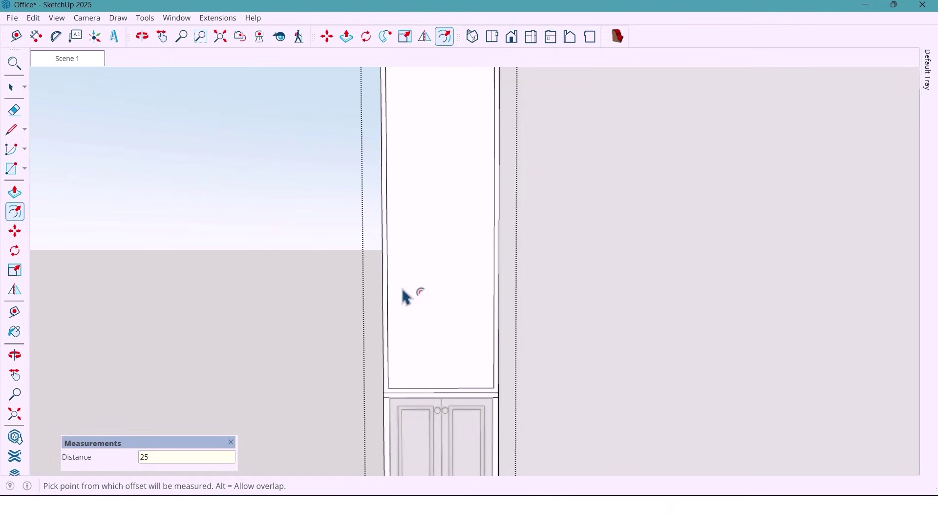
{"action": "key", "text": "space"}
- Bring up the context menu on the inset's right edge to divide it
{"action": "scroll", "coordinate": [430, 326], "scroll_direction": "down", "scroll_amount": 3}
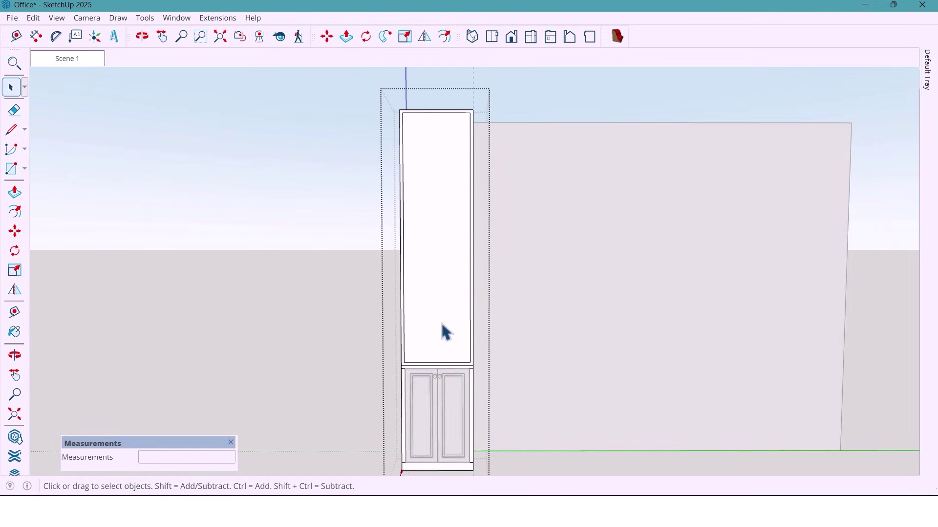
{"action": "middle_click", "coordinate": [453, 307]}
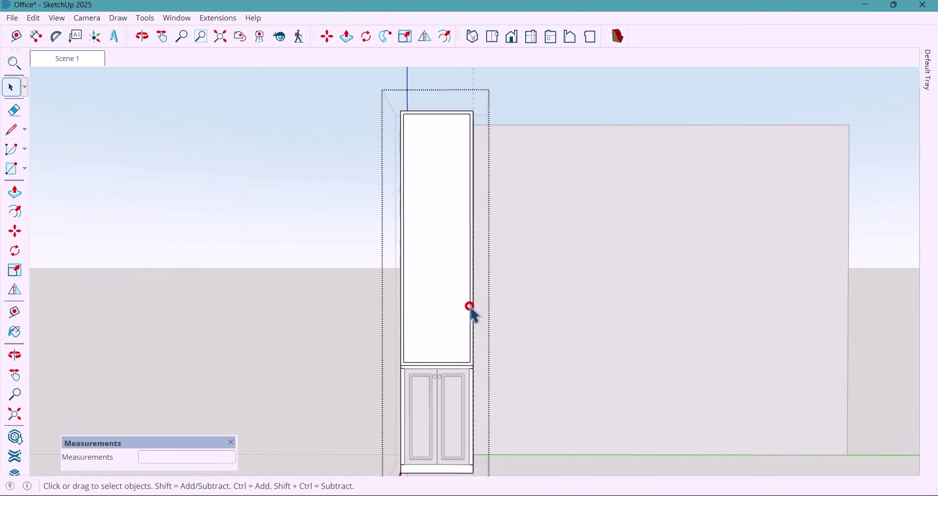
{"action": "right_click", "coordinate": [470, 308]}
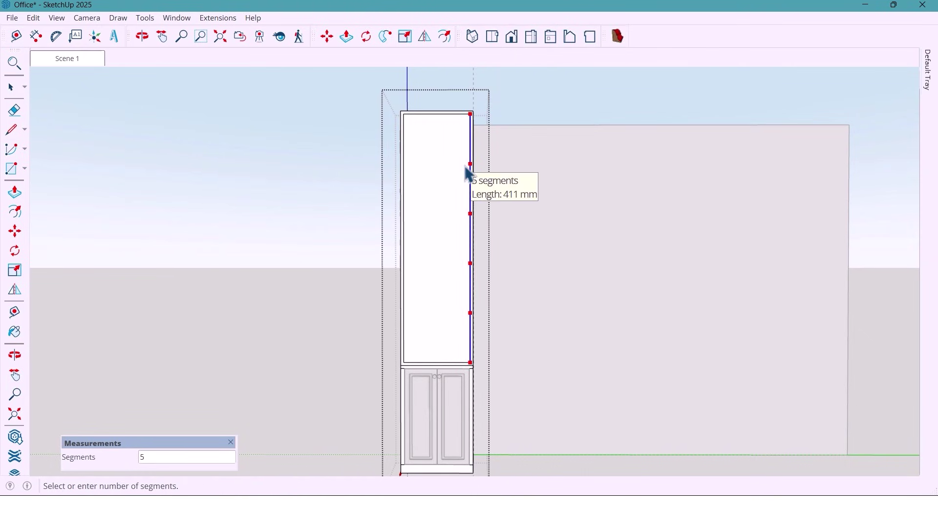
- Divide the inset's right edge into 5 segments and copy the bottom edge up to the first division
{"action": "left_click", "coordinate": [465, 166]}
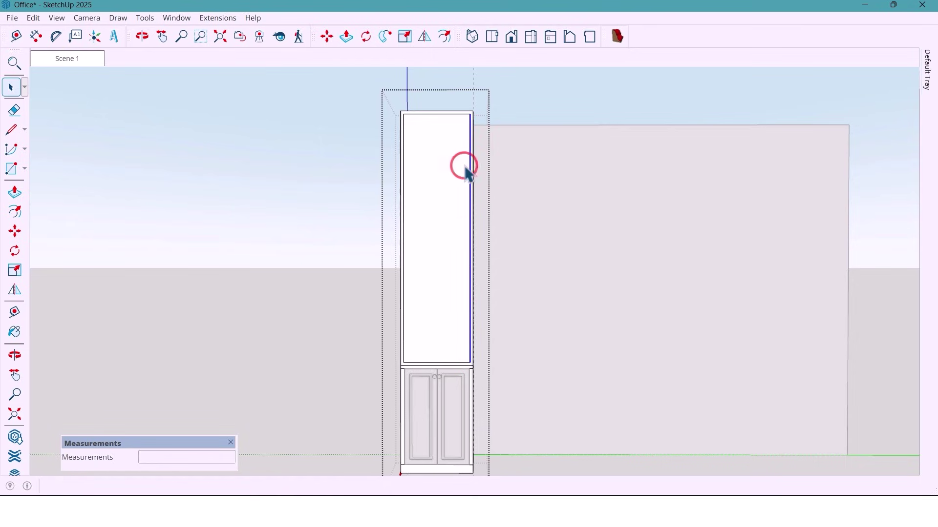
{"action": "left_click", "coordinate": [459, 363]}
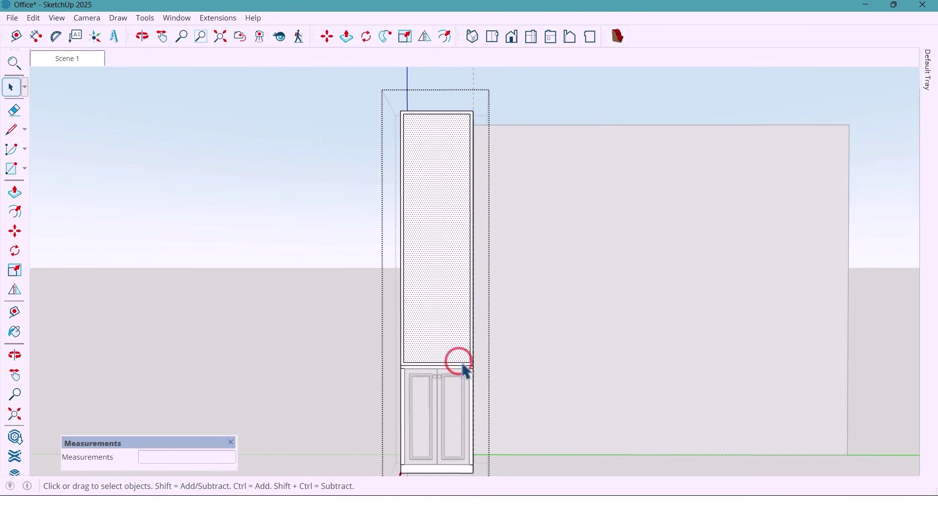
{"action": "key", "text": "m"}
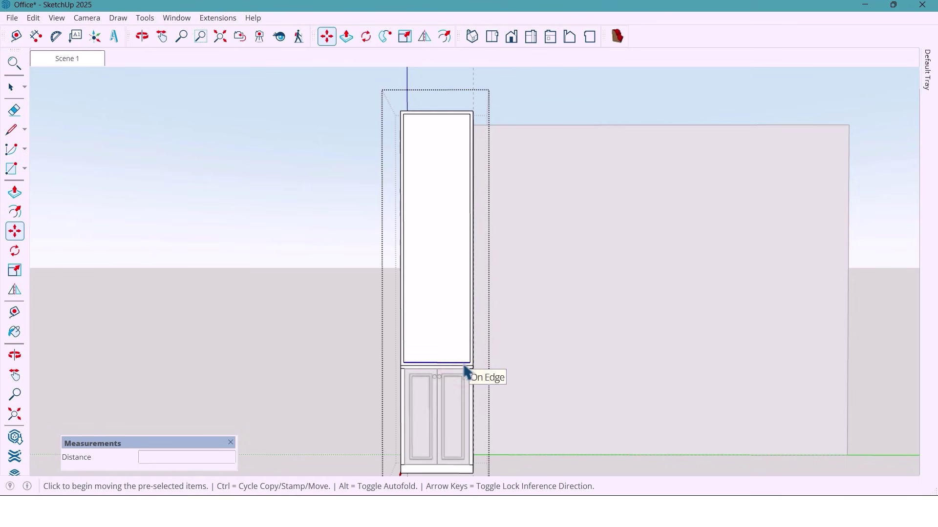
{"action": "key", "text": "ctrl"}
{"action": "left_click", "coordinate": [469, 362]}
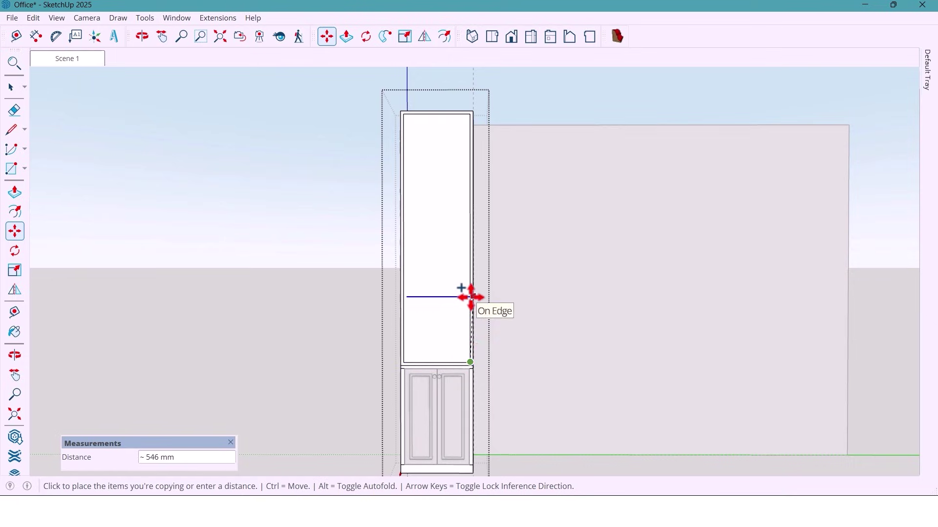
{"action": "left_click", "coordinate": [470, 310]}
- Copy that edge another 25 mm up to form the first shelf strip
{"action": "scroll", "coordinate": [470, 311], "scroll_direction": "up", "scroll_amount": 5}
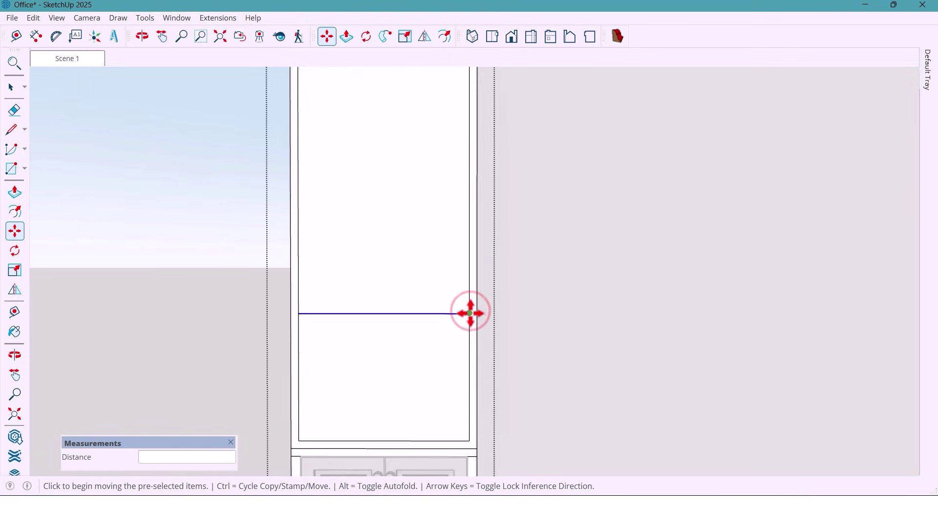
{"action": "scroll", "coordinate": [470, 313], "scroll_direction": "up", "scroll_amount": 3}
{"action": "key", "text": "ctrl"}
{"action": "left_click", "coordinate": [468, 313]}
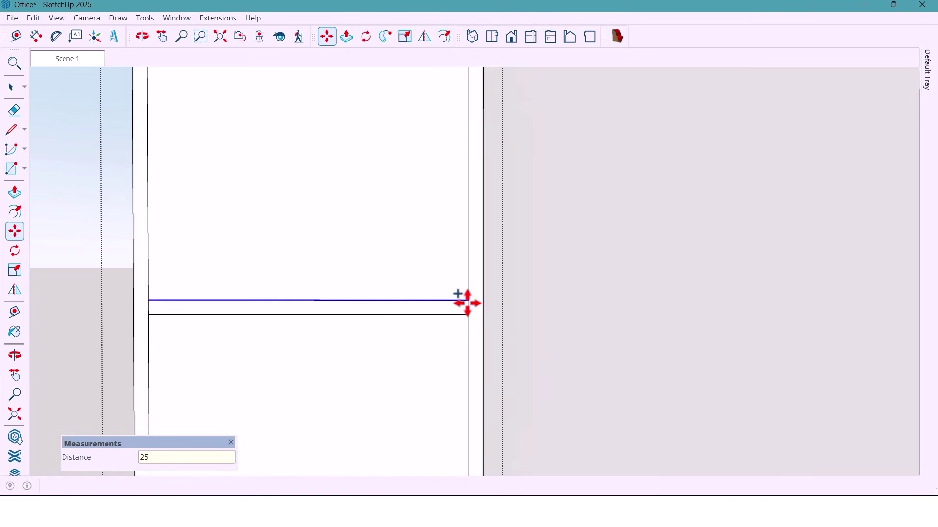
{"action": "key", "text": "Return"}
{"action": "key", "text": "space"}
- Copy the shelf strip 411 mm upward three times (x3) for five compartments
{"action": "left_click", "coordinate": [455, 306]}
{"action": "key", "text": "m"}
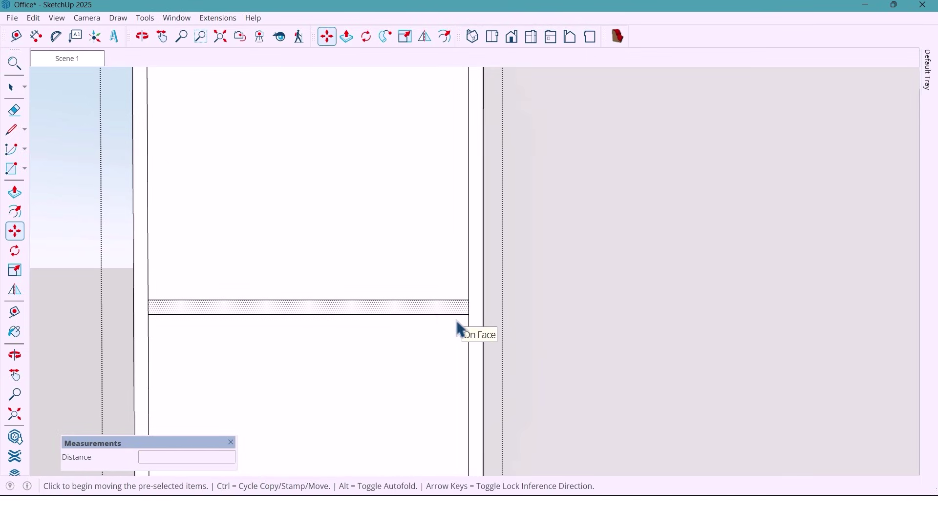
{"action": "scroll", "coordinate": [456, 322], "scroll_direction": "down", "scroll_amount": 3}
{"action": "key", "text": "ctrl"}
{"action": "left_click", "coordinate": [465, 317]}
{"action": "scroll", "coordinate": [464, 316], "scroll_direction": "down", "scroll_amount": 5}
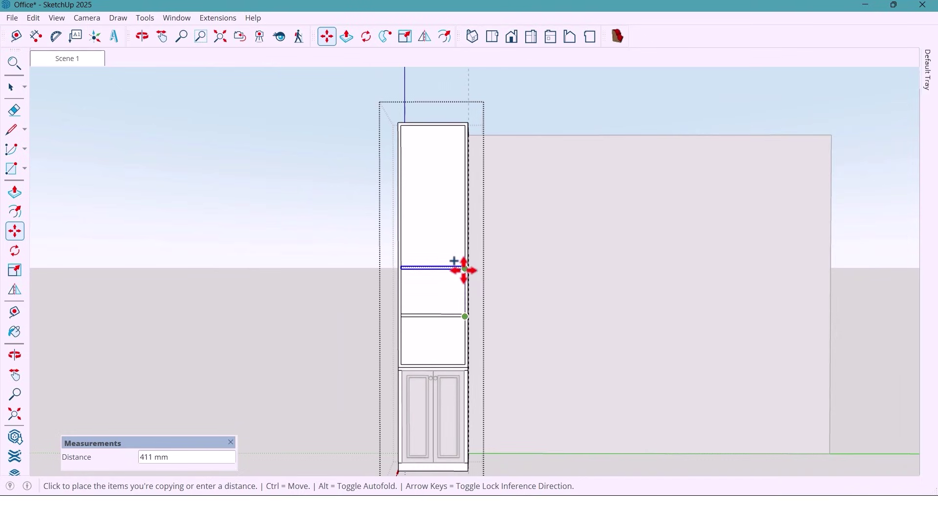
{"action": "left_click", "coordinate": [464, 270]}
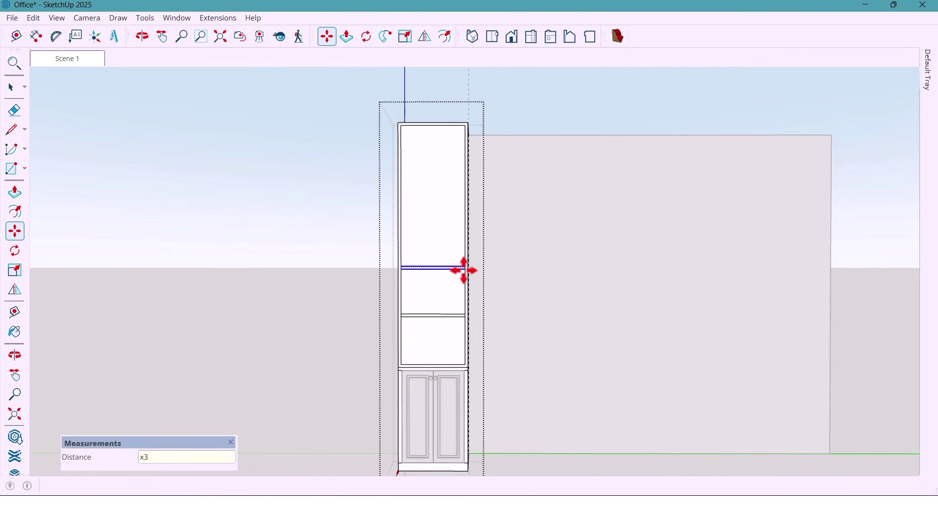
{"action": "type", "text": "x3"}
{"action": "key", "text": "Return"}
{"action": "mouse_move", "coordinate": [463, 319]}
{"action": "middle_mouse_down"}
{"action": "mouse_move", "coordinate": [446, 317]}
{"action": "mouse_move", "coordinate": [462, 325]}
{"action": "middle_mouse_up"}
- Recess all five compartment faces 400 mm into the bookcase
{"action": "key", "text": "p"}
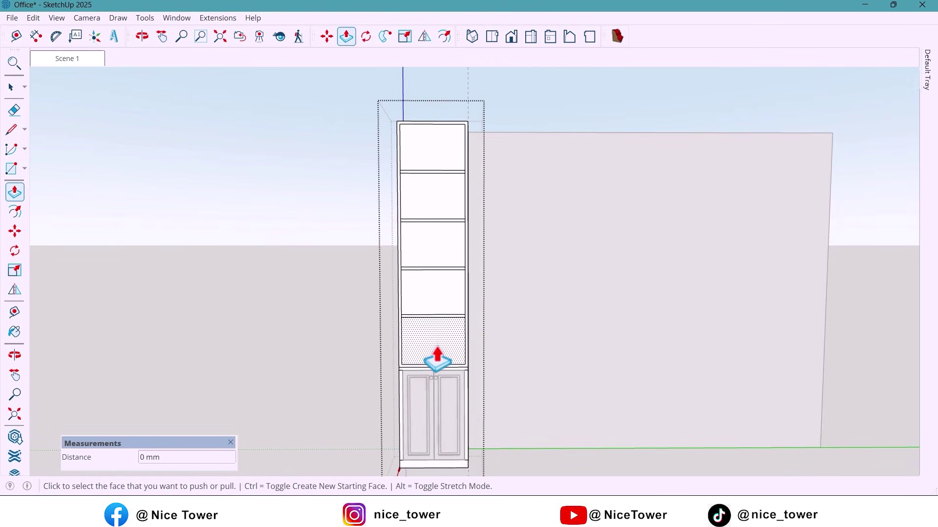
{"action": "left_click", "coordinate": [437, 361]}
{"action": "type", "text": "400"}
{"action": "key", "text": "Return"}
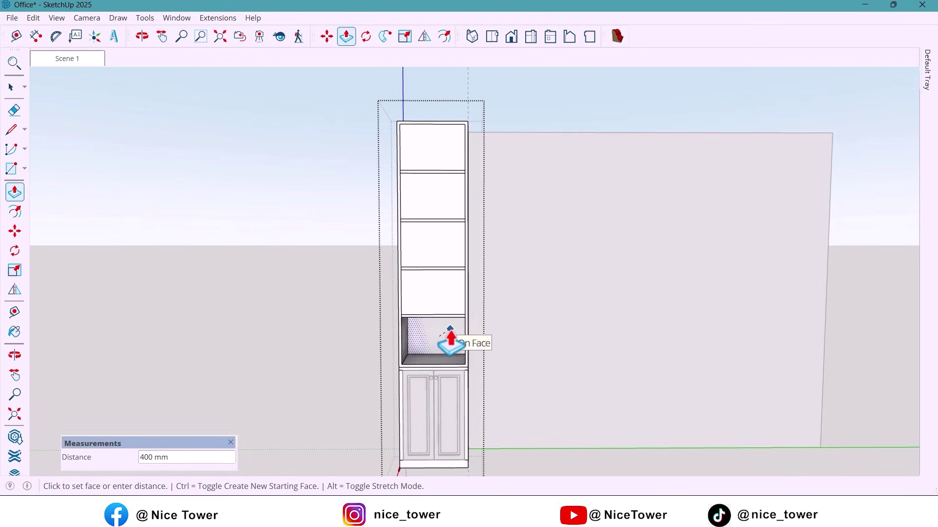
{"action": "left_click", "coordinate": [447, 327]}
{"action": "double_click", "coordinate": [443, 295]}
{"action": "double_click", "coordinate": [440, 253]}
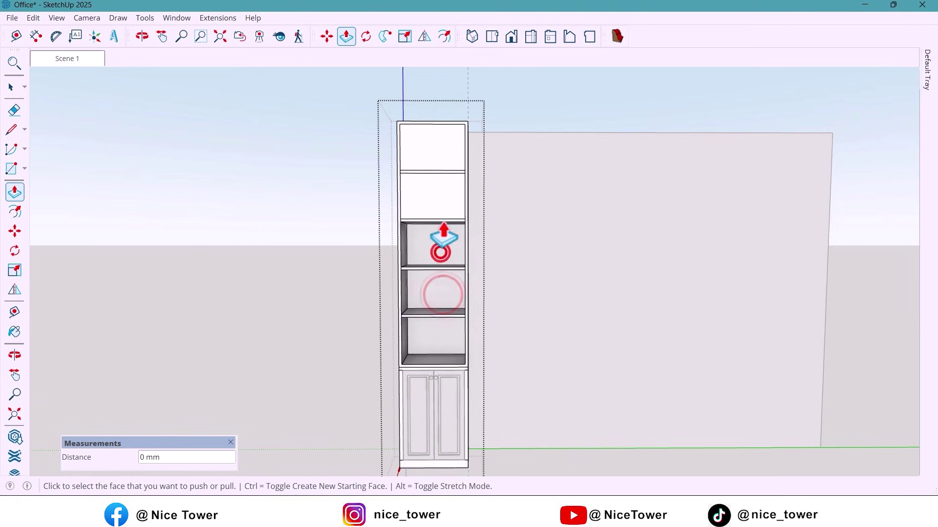
{"action": "double_click", "coordinate": [442, 209]}
{"action": "double_click", "coordinate": [442, 163]}
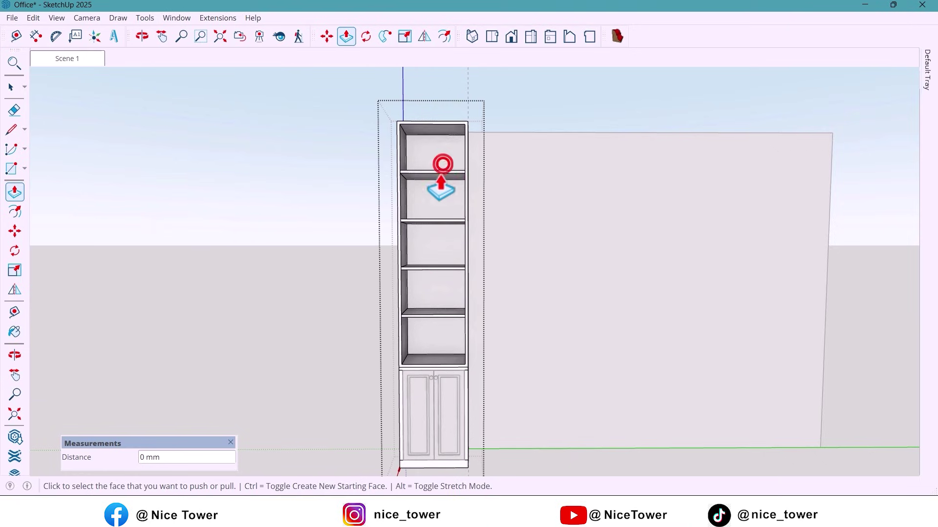
{"action": "key", "text": "space"}
- Pull the shelf front above the doors out 10 mm
{"action": "scroll", "coordinate": [469, 381], "scroll_direction": "up", "scroll_amount": 8}
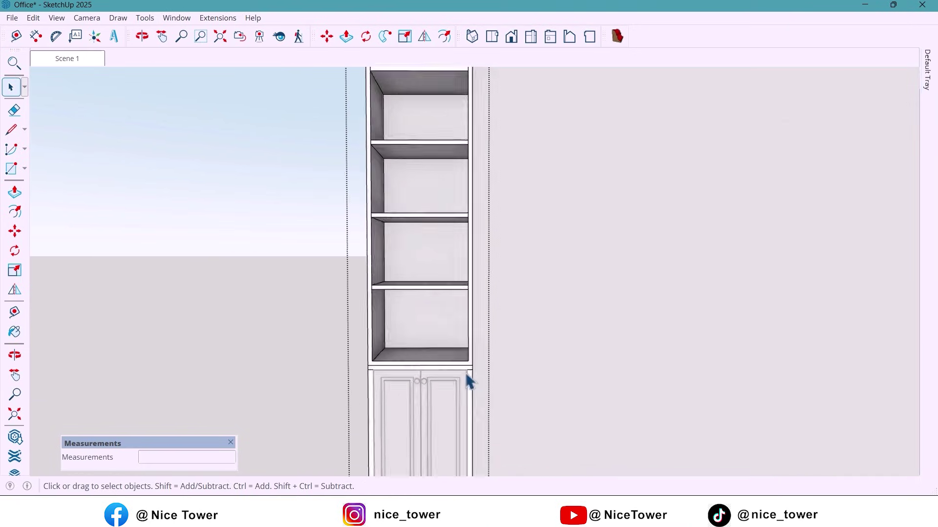
{"action": "middle_click_drag", "start_coordinate": [477, 381], "coordinate": [450, 381]}
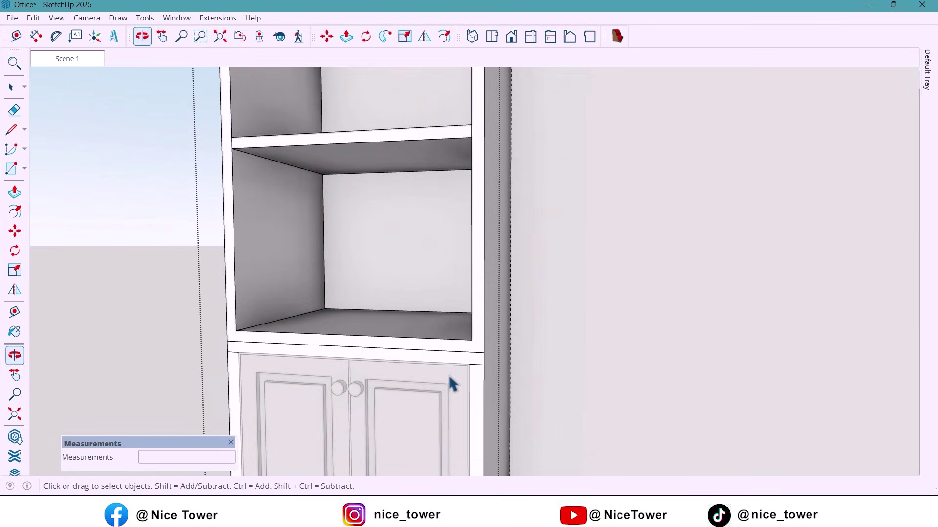
{"action": "scroll", "coordinate": [454, 382], "scroll_direction": "up", "scroll_amount": 2}
{"action": "key", "text": "p"}
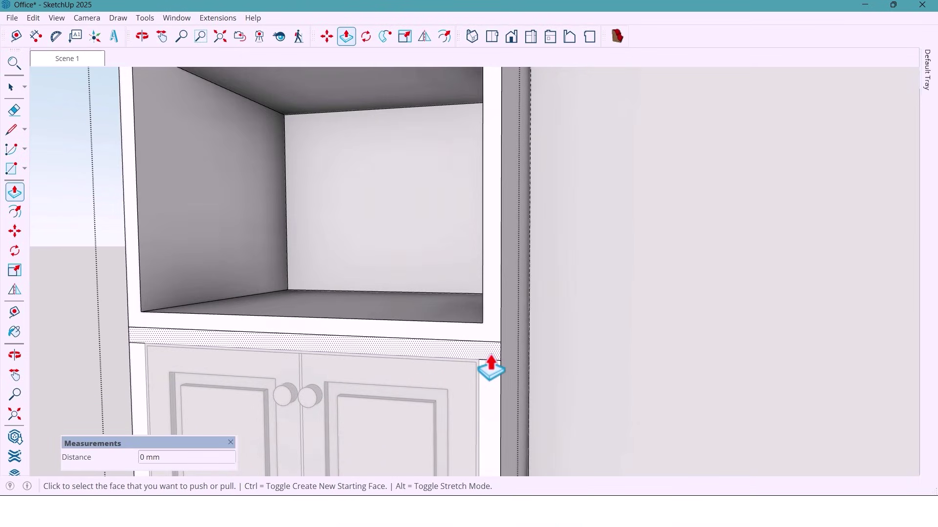
{"action": "left_click", "coordinate": [490, 369]}
{"action": "type", "text": "1"}
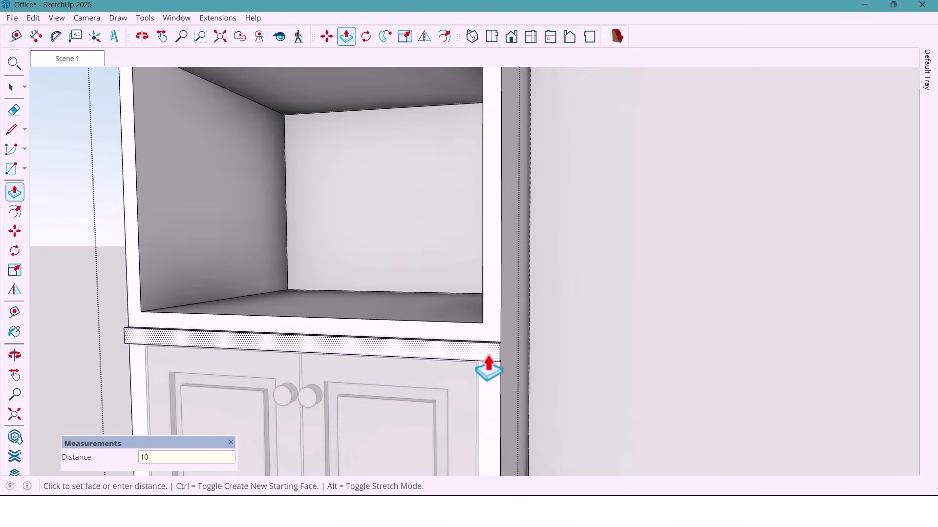
{"action": "type", "text": "0"}
{"action": "key", "text": "Return"}
{"action": "scroll", "coordinate": [488, 372], "scroll_direction": "down", "scroll_amount": 2}
{"action": "left_click", "coordinate": [488, 360]}
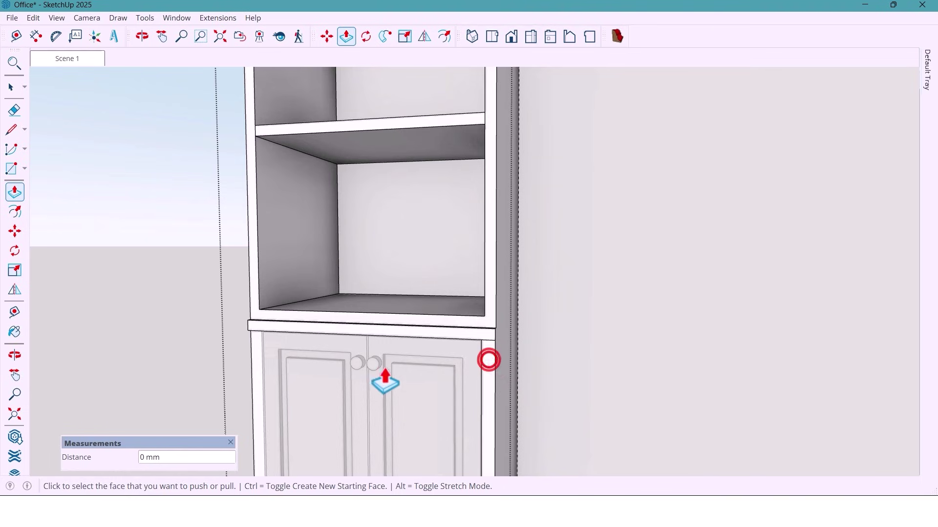
- Extend the cabinet's left side to match the shelf
{"action": "left_click", "coordinate": [254, 369]}
{"action": "left_click", "coordinate": [253, 352]}
{"action": "scroll", "coordinate": [356, 261], "scroll_direction": "down", "scroll_amount": 3}
{"action": "middle_click_drag", "start_coordinate": [356, 261], "coordinate": [418, 433]}
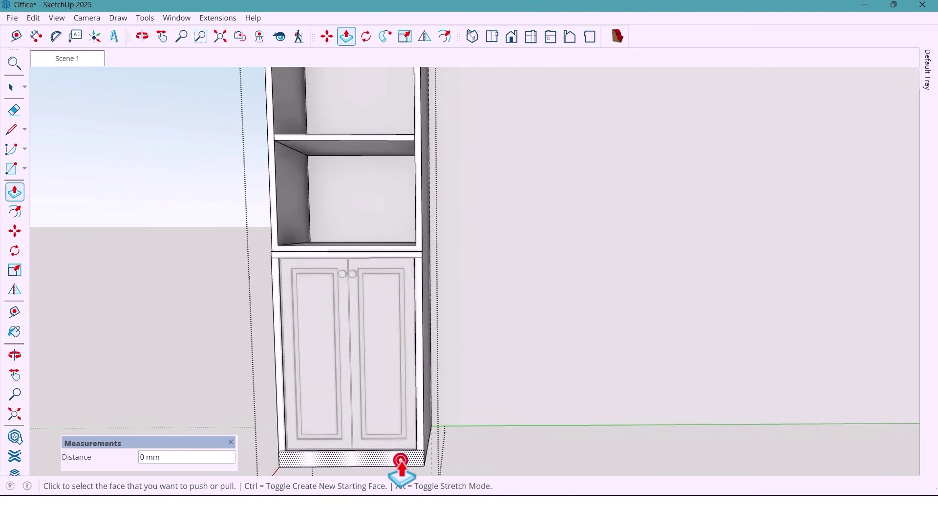
- Frame the bookcase in view and window-select all of it
{"action": "key", "text": "space"}
{"action": "scroll", "coordinate": [475, 393], "scroll_direction": "down", "scroll_amount": 3}
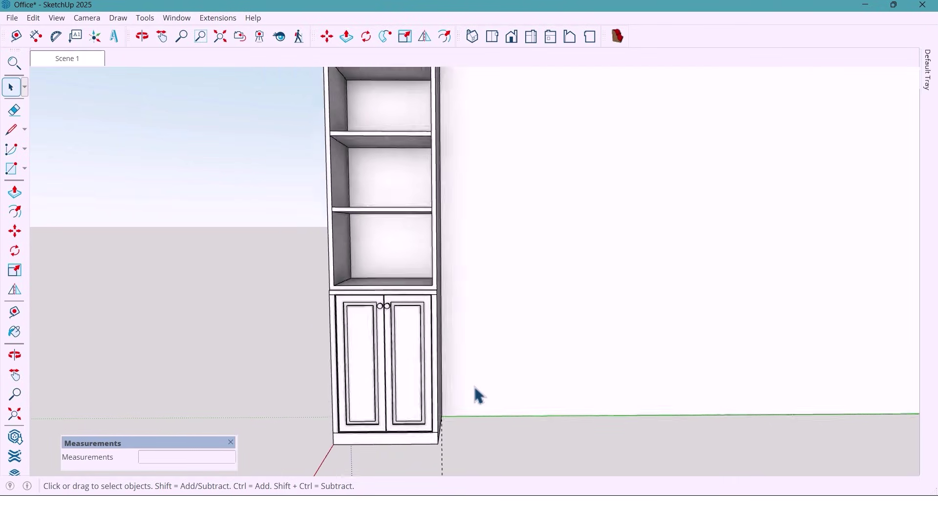
{"action": "scroll", "coordinate": [477, 394], "scroll_direction": "down", "scroll_amount": 3}
{"action": "key", "text": "h"}
{"action": "left_click_drag", "start_coordinate": [434, 320], "coordinate": [426, 365]}
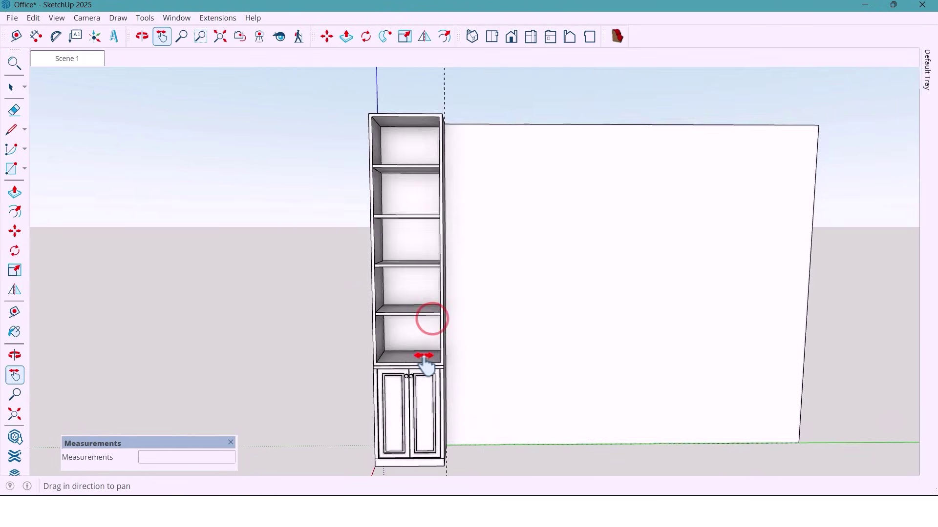
{"action": "scroll", "coordinate": [371, 254], "scroll_direction": "down", "scroll_amount": 2}
{"action": "key", "text": "space"}
{"action": "left_click_drag", "start_coordinate": [355, 229], "coordinate": [451, 452]}
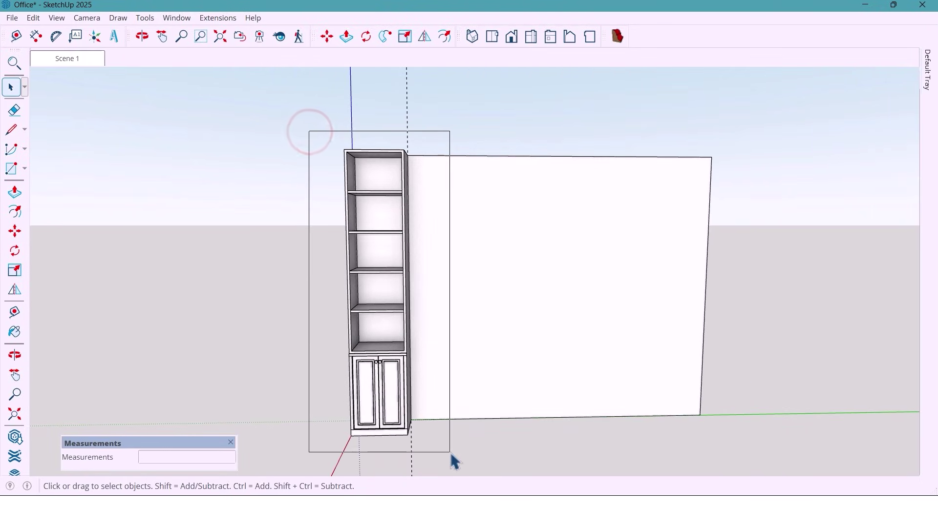
- Make the selected bookcase a component
{"action": "right_click", "coordinate": [388, 382]}
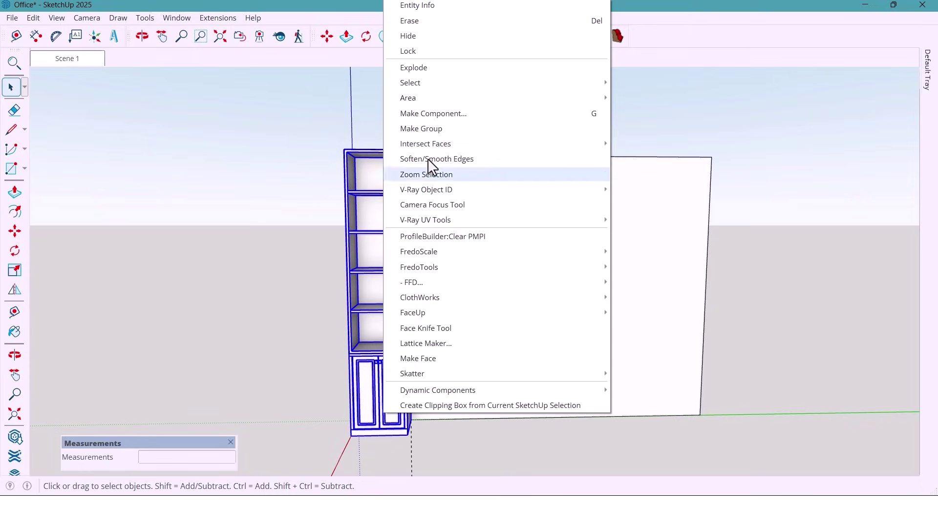
{"action": "left_click", "coordinate": [432, 117]}
{"action": "left_click", "coordinate": [472, 404]}
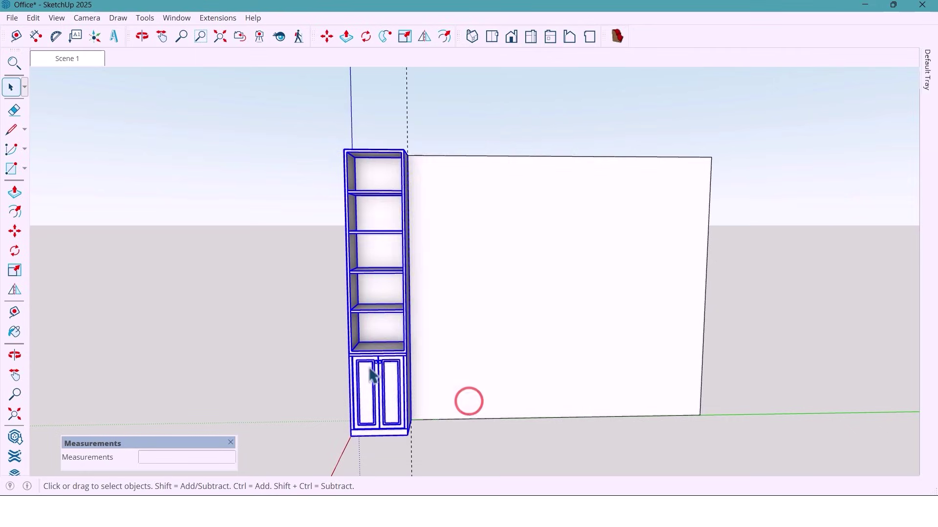
- Copy the bookcase component to the far right end of the wall
{"action": "key", "text": "m"}
{"action": "middle_click_drag", "start_coordinate": [456, 422], "coordinate": [418, 404]}
{"action": "key", "text": "ctrl"}
{"action": "left_click", "coordinate": [419, 405]}
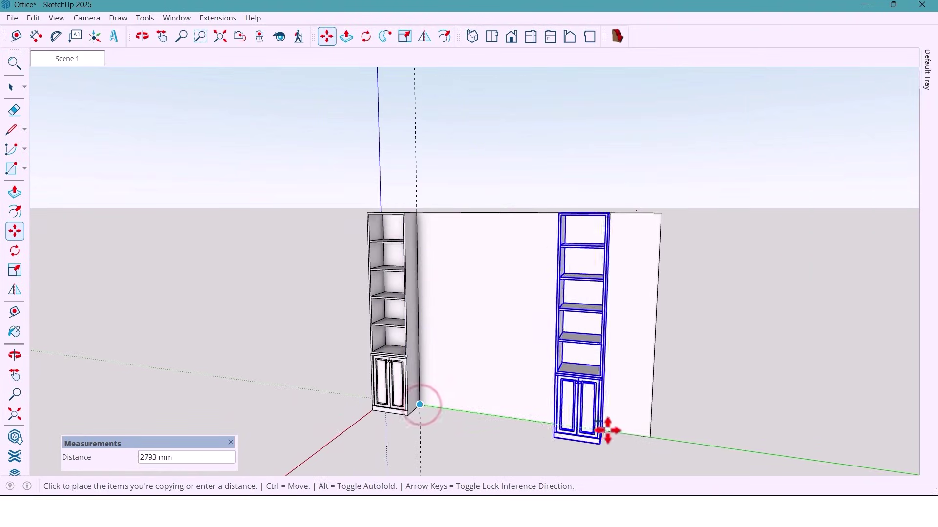
{"action": "left_click", "coordinate": [650, 436]}
{"action": "middle_click_drag", "start_coordinate": [373, 345], "coordinate": [485, 454]}
{"action": "key", "text": "space"}
{"action": "key", "text": "o"}
{"action": "key", "text": "space"}
{"action": "scroll", "coordinate": [419, 394], "scroll_direction": "up", "scroll_amount": 5}
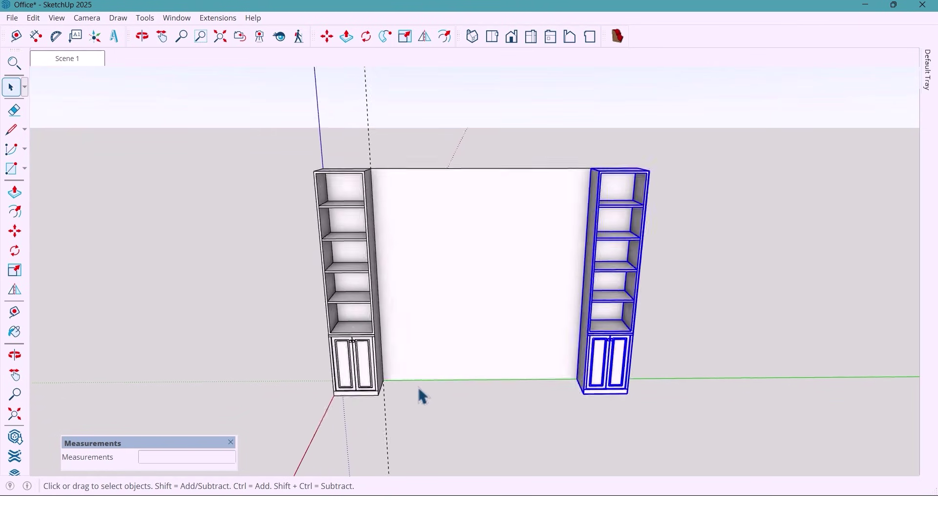
- Draw a floor rectangle spanning the gap between the two bookcases
{"action": "key", "text": "r"}
{"action": "left_click", "coordinate": [353, 375]}
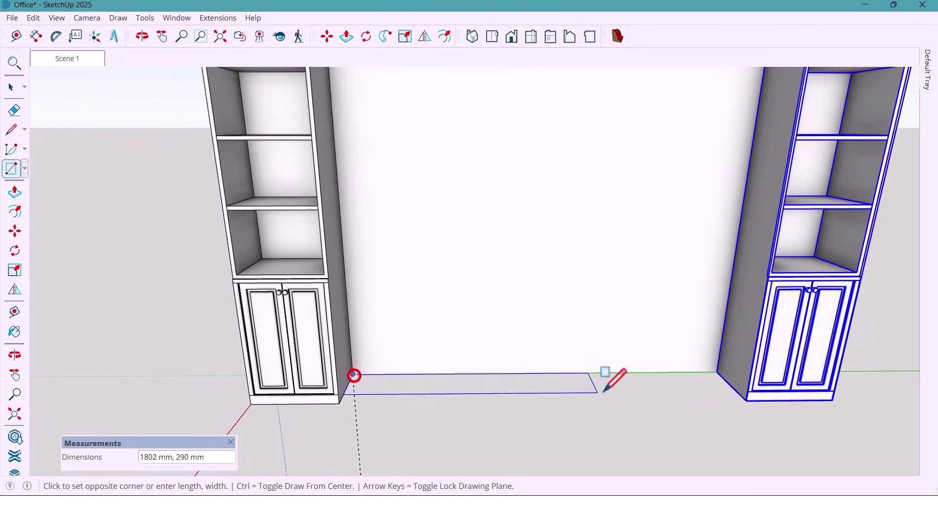
{"action": "left_click", "coordinate": [747, 403]}
{"action": "scroll", "coordinate": [635, 376], "scroll_direction": "down", "scroll_amount": 2}
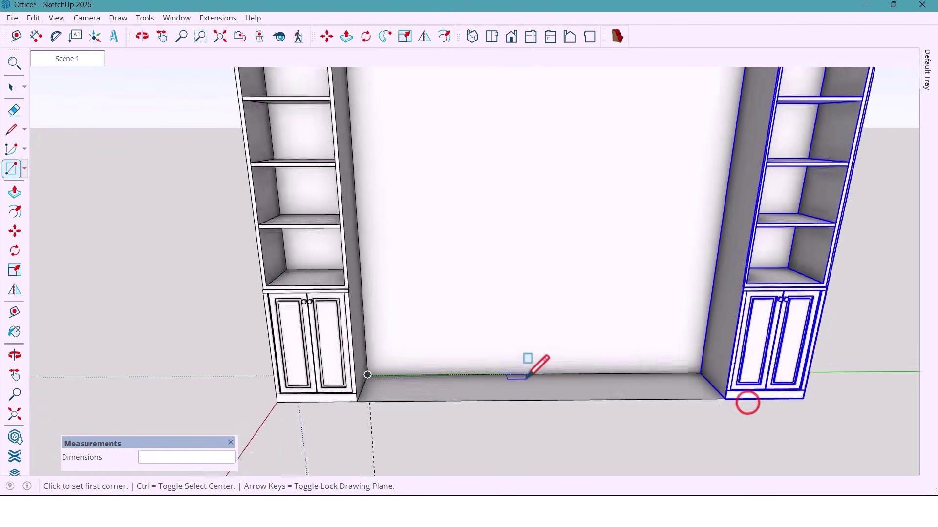
{"action": "middle_click_drag", "start_coordinate": [513, 331], "coordinate": [440, 338]}
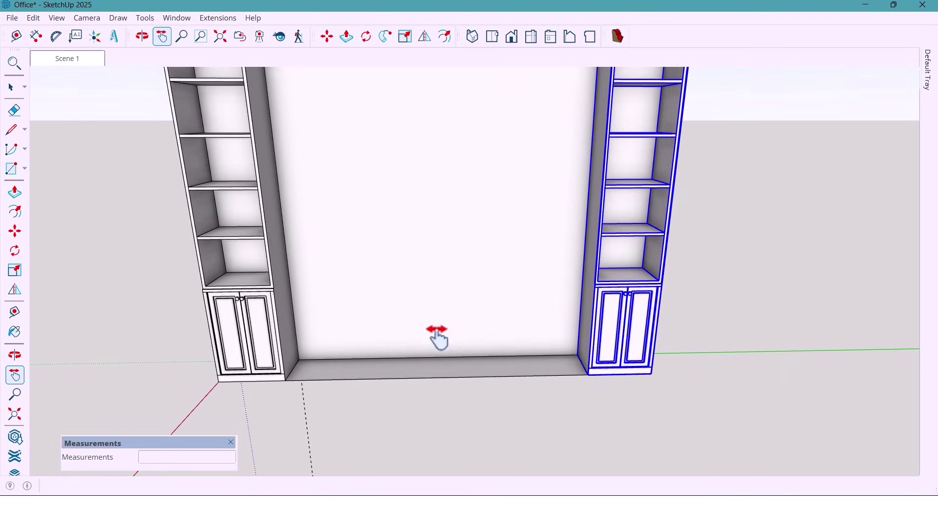
- Raise the rectangle up to the cabinet-top height
{"action": "key", "text": "p"}
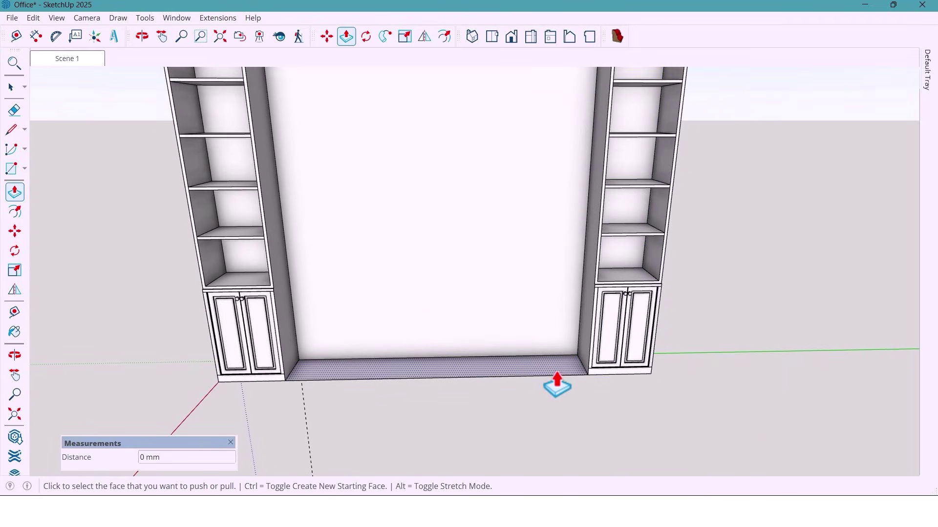
{"action": "left_click", "coordinate": [552, 375]}
{"action": "scroll", "coordinate": [580, 295], "scroll_direction": "up", "scroll_amount": 3}
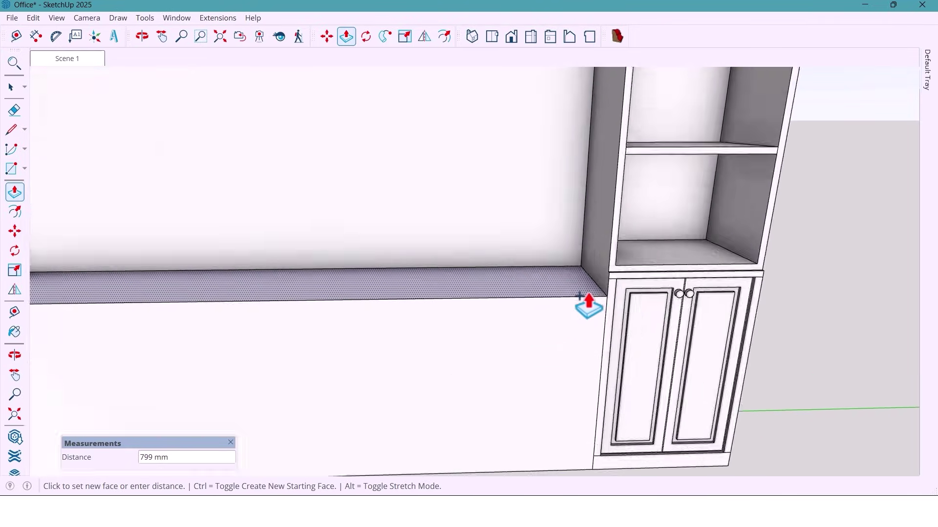
{"action": "scroll", "coordinate": [579, 295], "scroll_direction": "up", "scroll_amount": 2}
{"action": "left_click", "coordinate": [617, 266]}
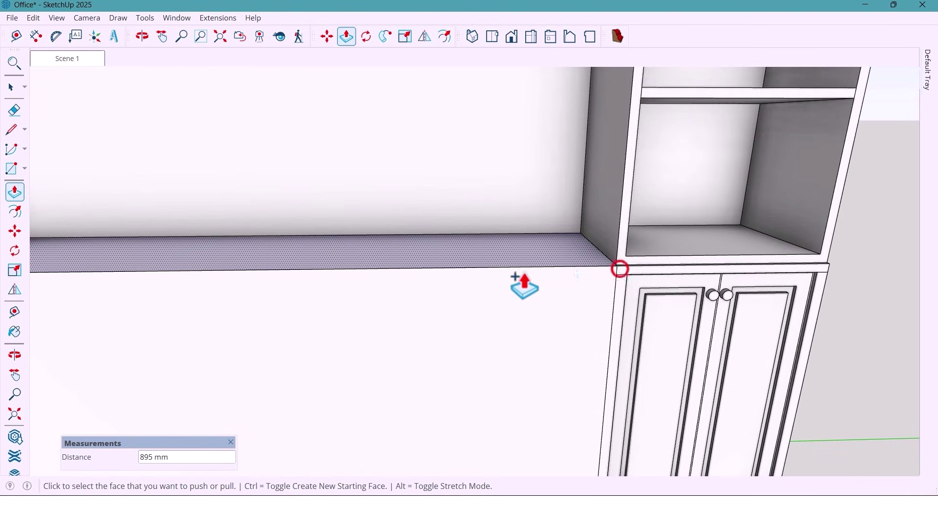
{"action": "scroll", "coordinate": [503, 281], "scroll_direction": "down", "scroll_amount": 5}
{"action": "scroll", "coordinate": [502, 318], "scroll_direction": "up", "scroll_amount": 4}
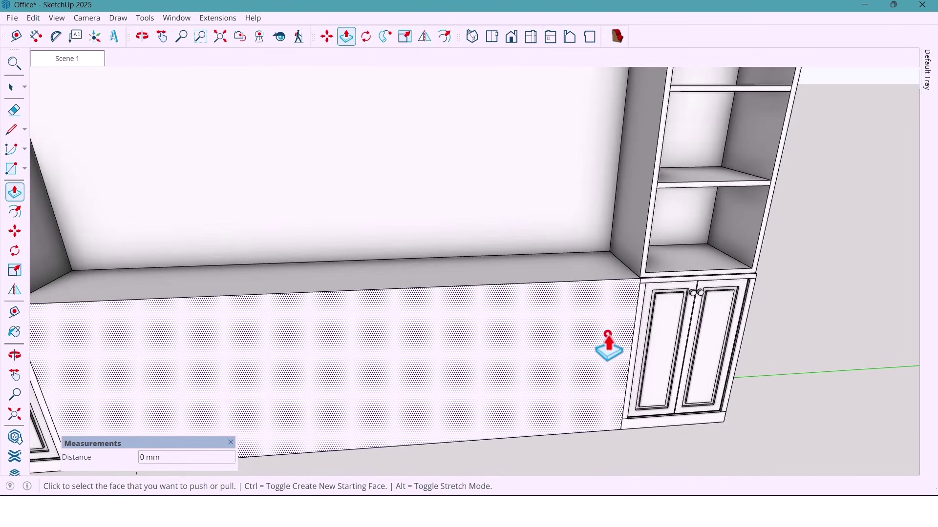
- Push the block's front face out 50 mm
{"action": "left_click", "coordinate": [608, 344]}
{"action": "type", "text": "50"}
{"action": "key", "text": "Return"}
{"action": "scroll", "coordinate": [607, 342], "scroll_direction": "down", "scroll_amount": 1}
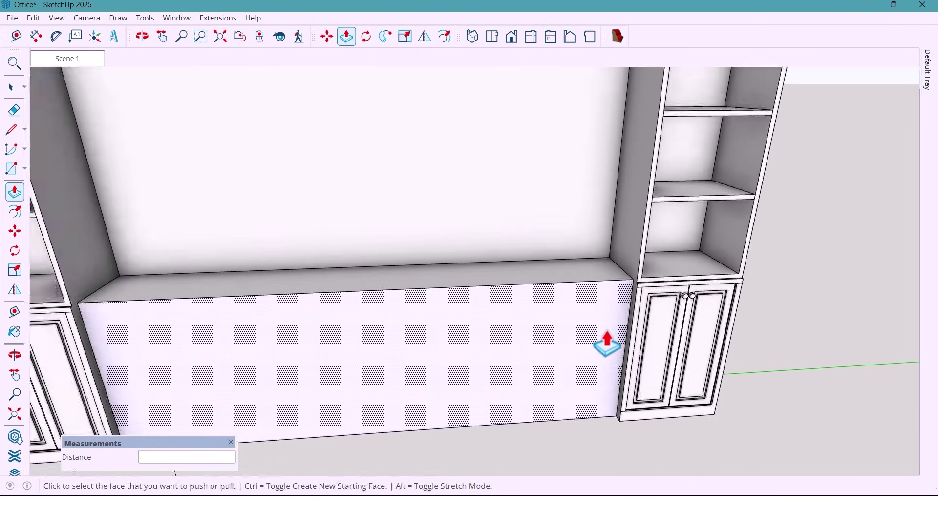
{"action": "scroll", "coordinate": [607, 345], "scroll_direction": "down", "scroll_amount": 5}
- Group the new block and open the group for editing
{"action": "key", "text": "space"}
{"action": "left_click", "coordinate": [525, 388]}
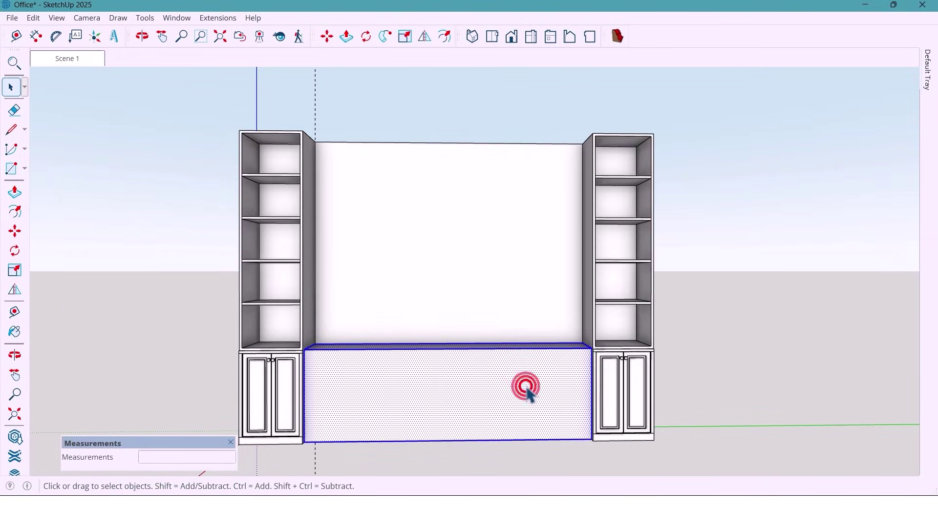
{"action": "right_click", "coordinate": [526, 388]}
{"action": "left_click", "coordinate": [589, 114]}
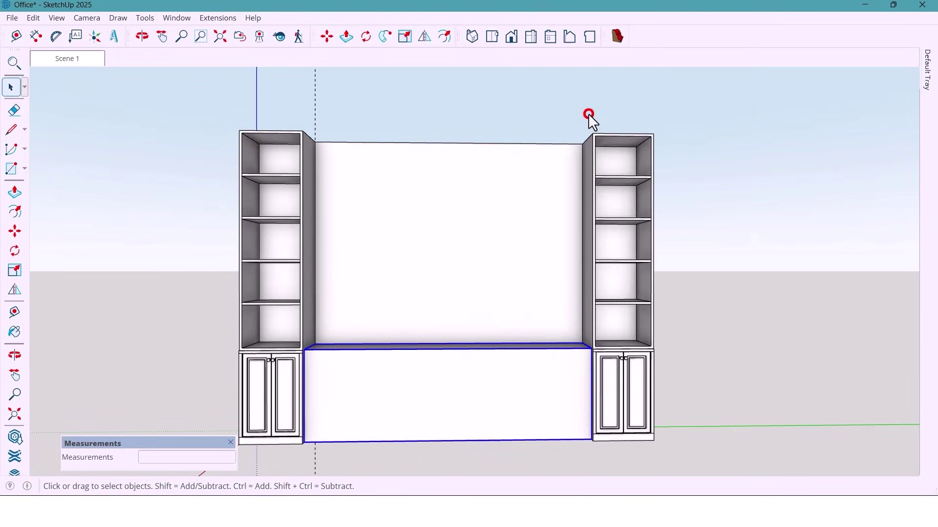
{"action": "double_click", "coordinate": [526, 409]}
- Copy the block's top edge a short distance down
{"action": "scroll", "coordinate": [586, 356], "scroll_direction": "up", "scroll_amount": 5}
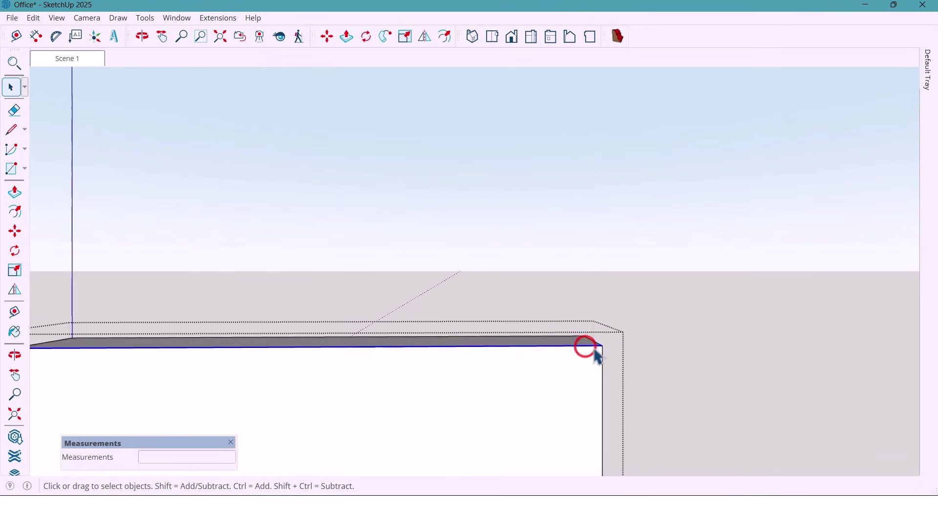
{"action": "key", "text": "m"}
{"action": "key", "text": "ctrl"}
{"action": "left_click", "coordinate": [609, 344]}
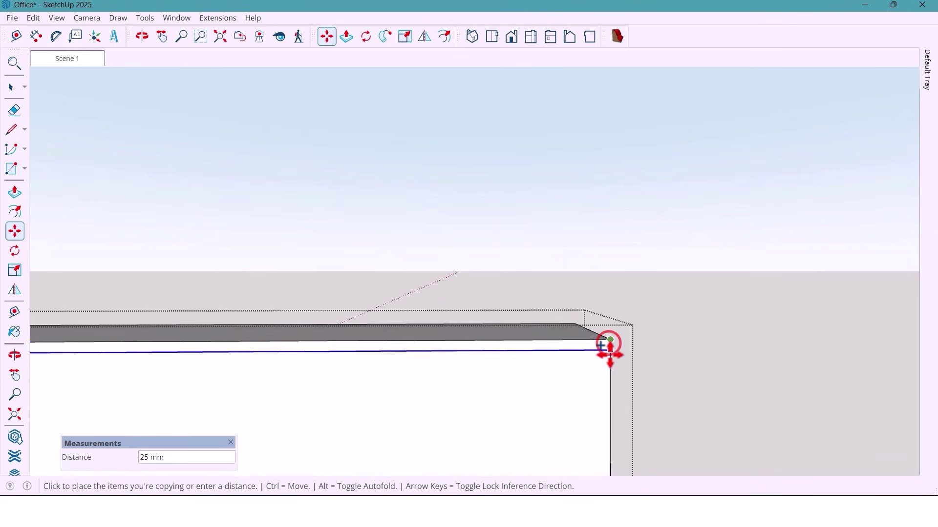
{"action": "left_click", "coordinate": [608, 354]}
{"action": "scroll", "coordinate": [559, 274], "scroll_direction": "down", "scroll_amount": 3}
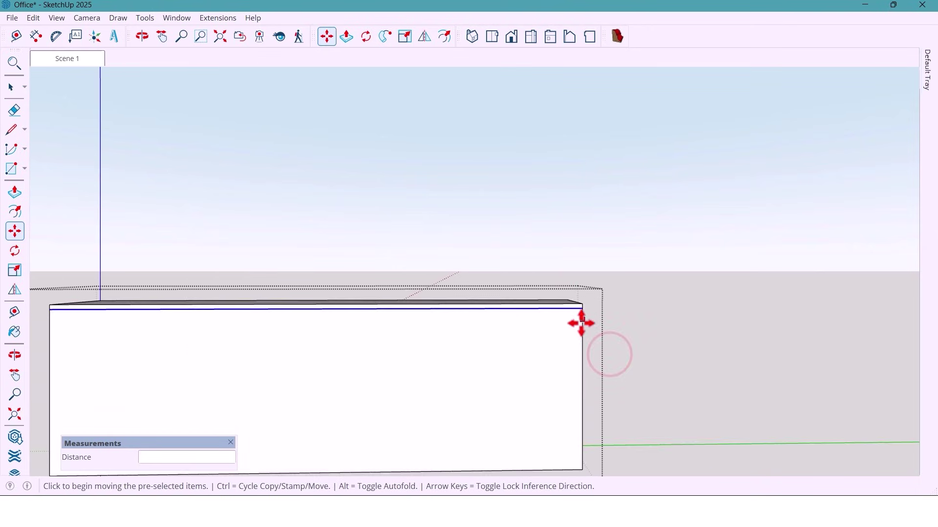
{"action": "scroll", "coordinate": [584, 326], "scroll_direction": "down", "scroll_amount": 1}
{"action": "key", "text": "space"}
{"action": "scroll", "coordinate": [581, 333], "scroll_direction": "down", "scroll_amount": 2}
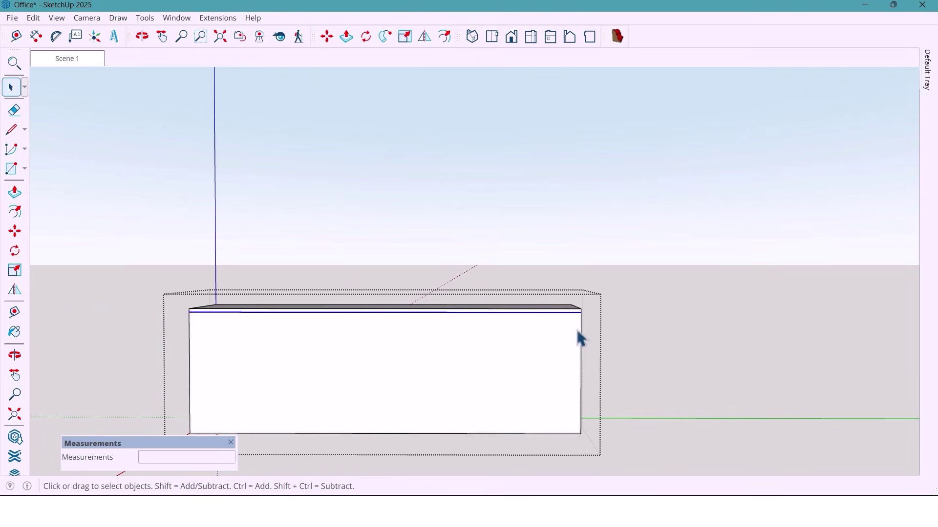
- Copy the block's bottom edge 70 mm upward
{"action": "left_click", "coordinate": [572, 434]}
{"action": "key", "text": "m"}
{"action": "scroll", "coordinate": [578, 434], "scroll_direction": "up", "scroll_amount": 2}
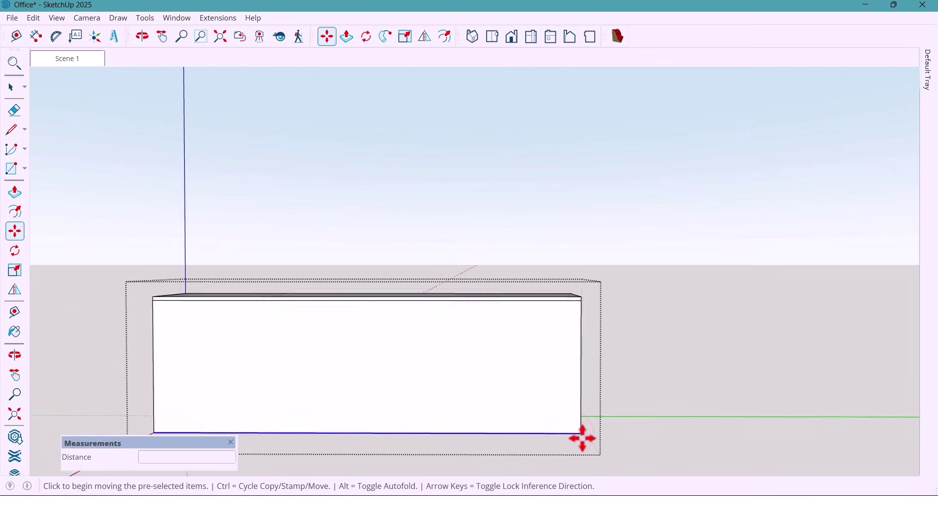
{"action": "key", "text": "ctrl"}
{"action": "left_click", "coordinate": [581, 433]}
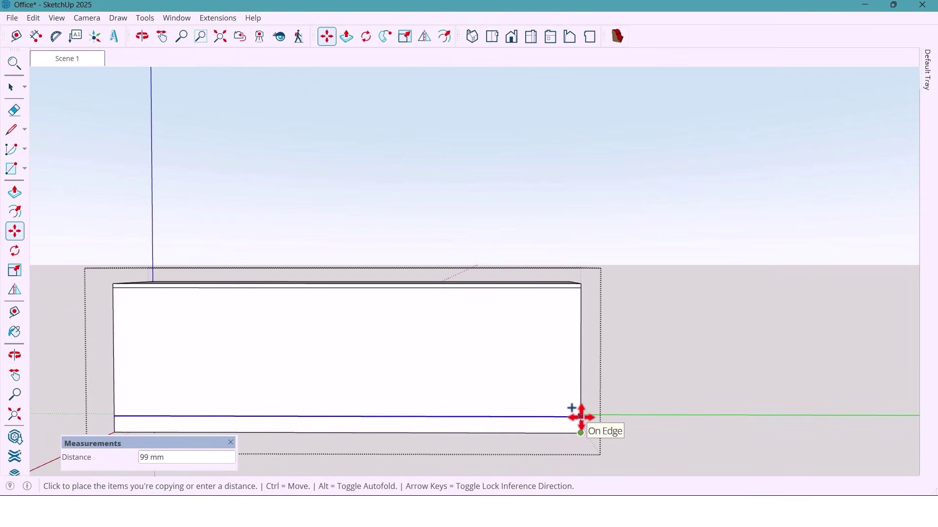
{"action": "type", "text": "70"}
{"action": "key", "text": "Return"}
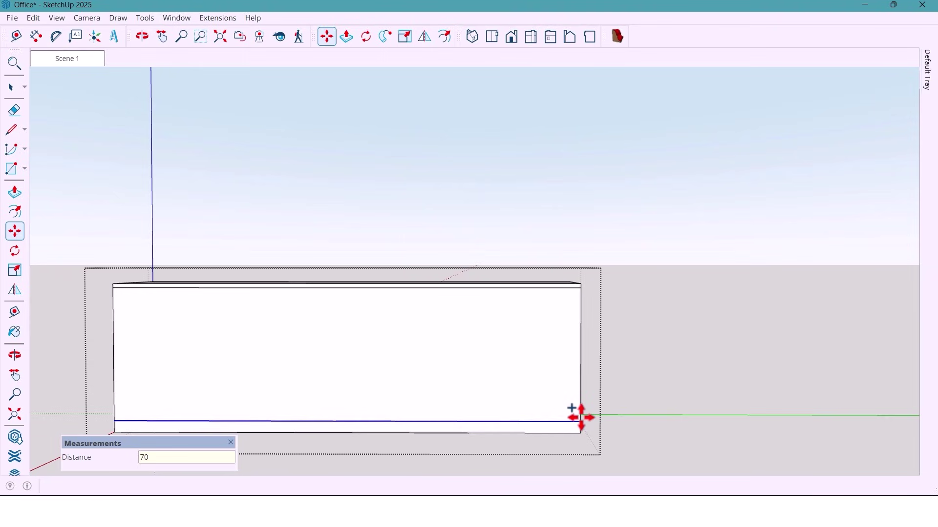
{"action": "key", "text": "space"}
- Copy the block's right vertical edge 30 mm inward
{"action": "left_click", "coordinate": [582, 399]}
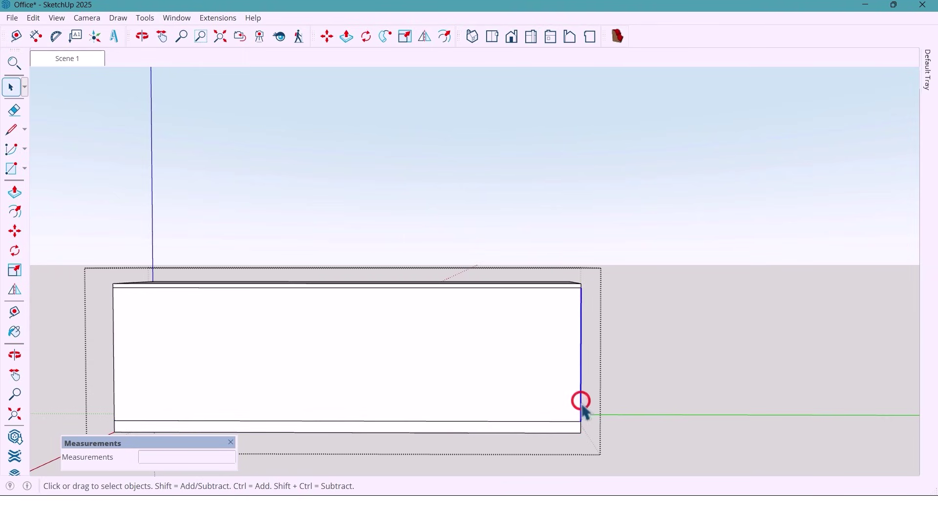
{"action": "key", "text": "m"}
{"action": "scroll", "coordinate": [581, 415], "scroll_direction": "up", "scroll_amount": 3}
{"action": "key", "text": "ctrl"}
{"action": "left_click", "coordinate": [581, 421]}
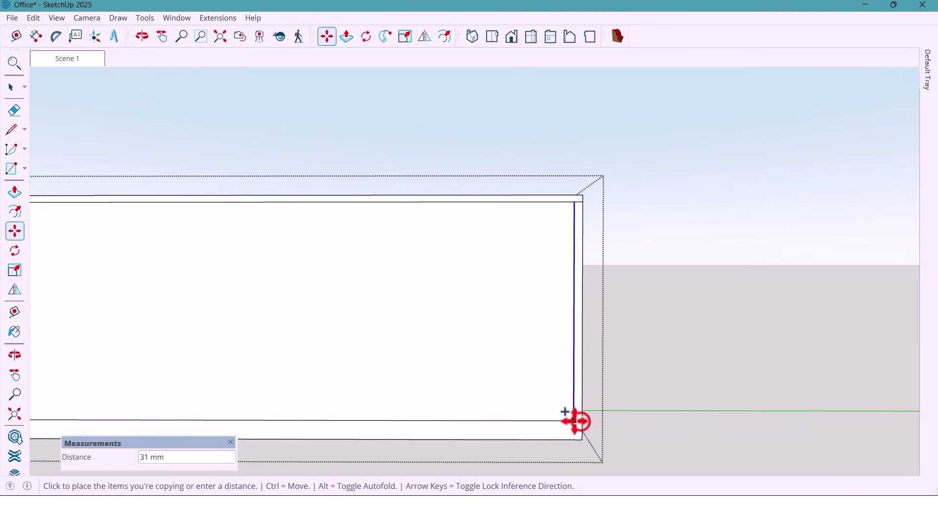
{"action": "type", "text": "30"}
{"action": "key", "text": "Return"}
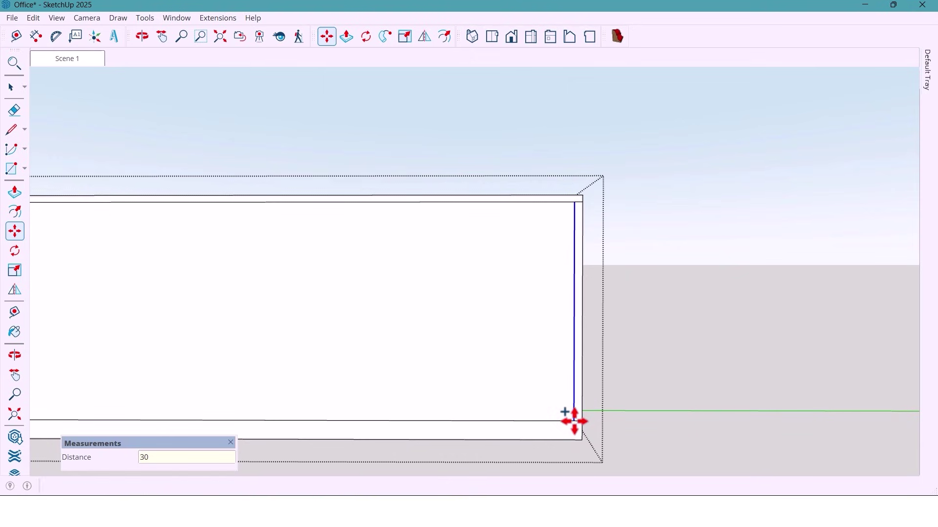
{"action": "key", "text": "space"}
- Copy the 30 mm inset edge to the cabinet's left end
{"action": "key", "text": "m"}
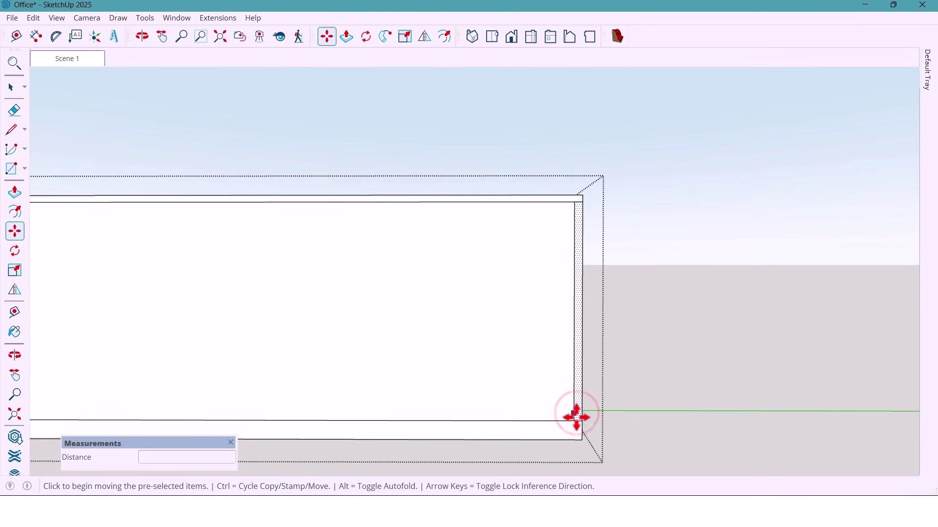
{"action": "key", "text": "ctrl"}
{"action": "left_click", "coordinate": [573, 420]}
{"action": "scroll", "coordinate": [643, 408], "scroll_direction": "down", "scroll_amount": 4}
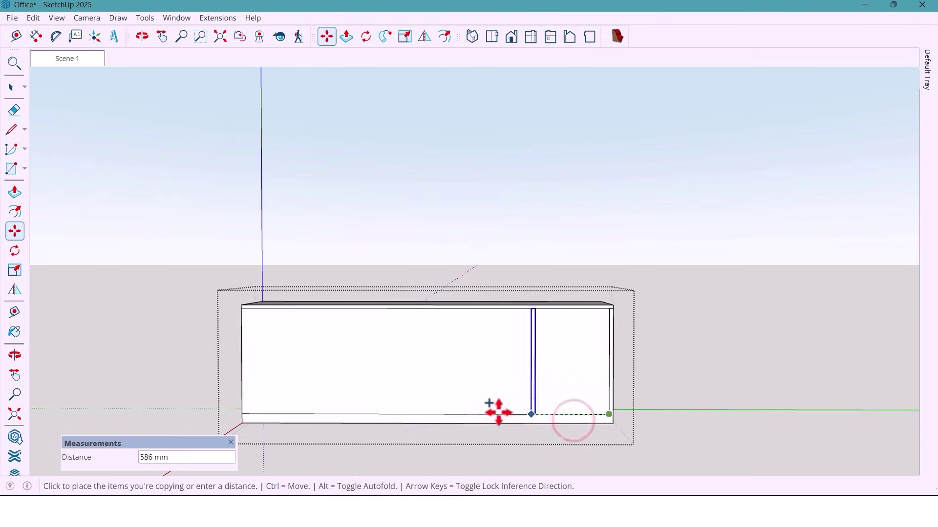
{"action": "left_click", "coordinate": [229, 415]}
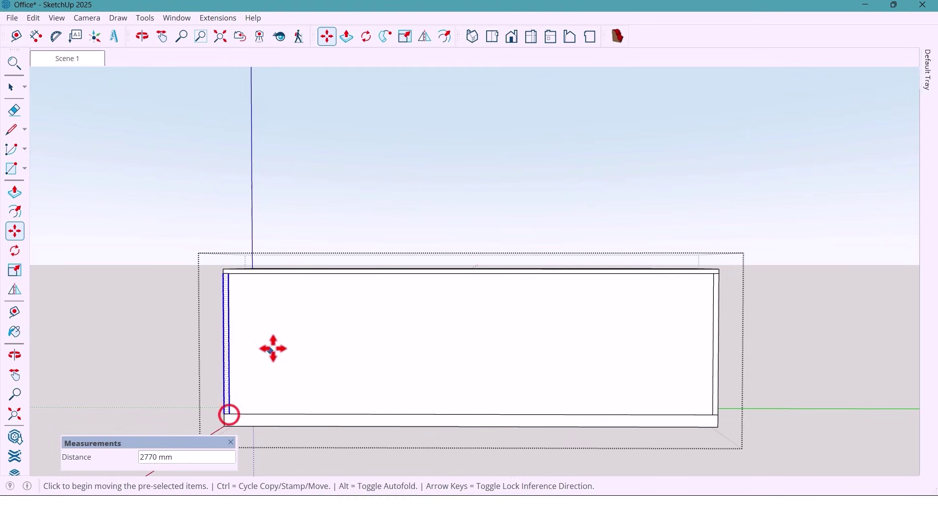
{"action": "key", "text": "space"}
{"action": "scroll", "coordinate": [293, 354], "scroll_direction": "down", "scroll_amount": 2}
{"action": "right_click", "coordinate": [314, 401]}
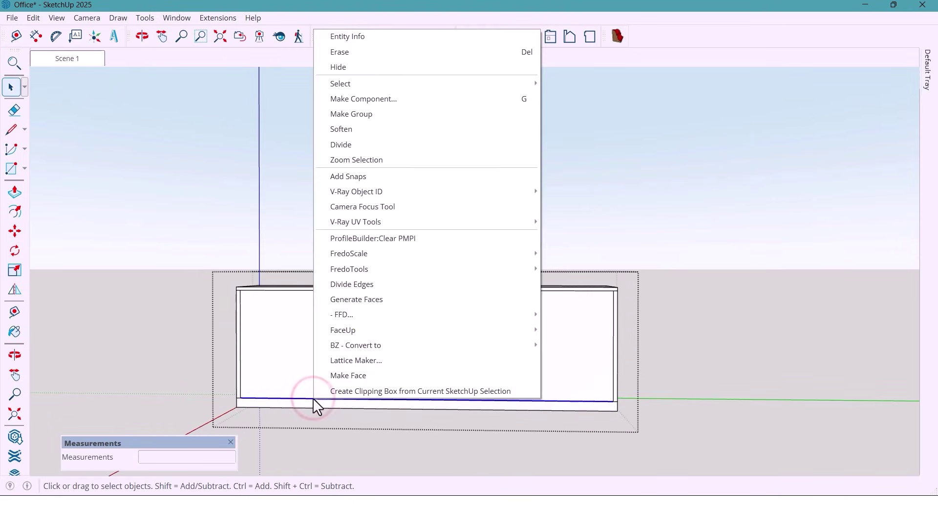
- Divide the bottom edge into 3 and draw vertical lines up from both division points
{"action": "left_click", "coordinate": [349, 146]}
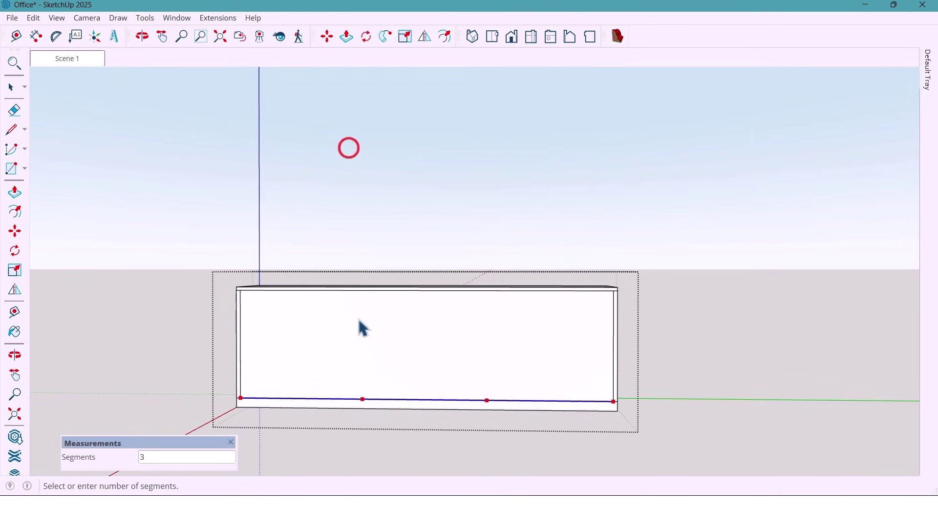
{"action": "left_click", "coordinate": [358, 320]}
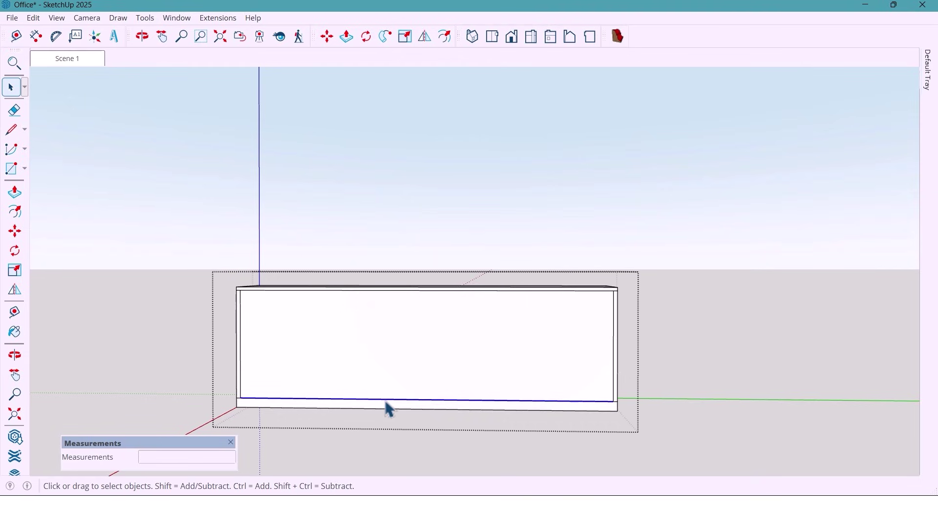
{"action": "key", "text": "l"}
{"action": "left_click", "coordinate": [362, 400]}
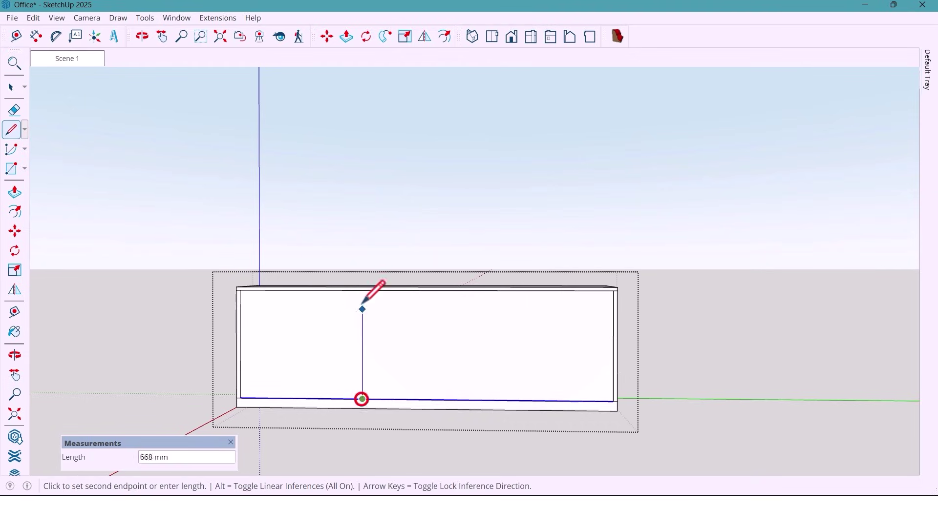
{"action": "left_click", "coordinate": [362, 290]}
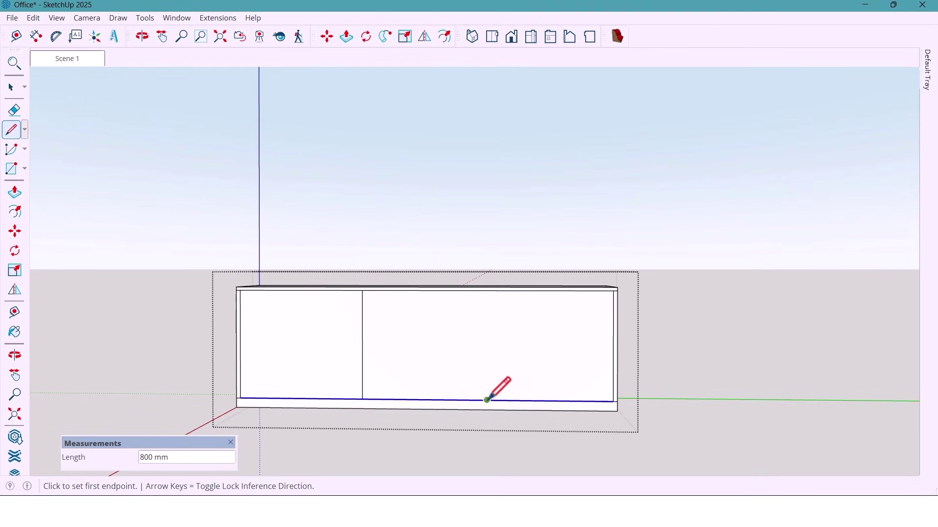
{"action": "left_click", "coordinate": [486, 400]}
{"action": "left_click", "coordinate": [487, 290]}
- Copy the first division line 25 mm over to form a divider strip
{"action": "middle_click_drag", "start_coordinate": [408, 341], "coordinate": [413, 342]}
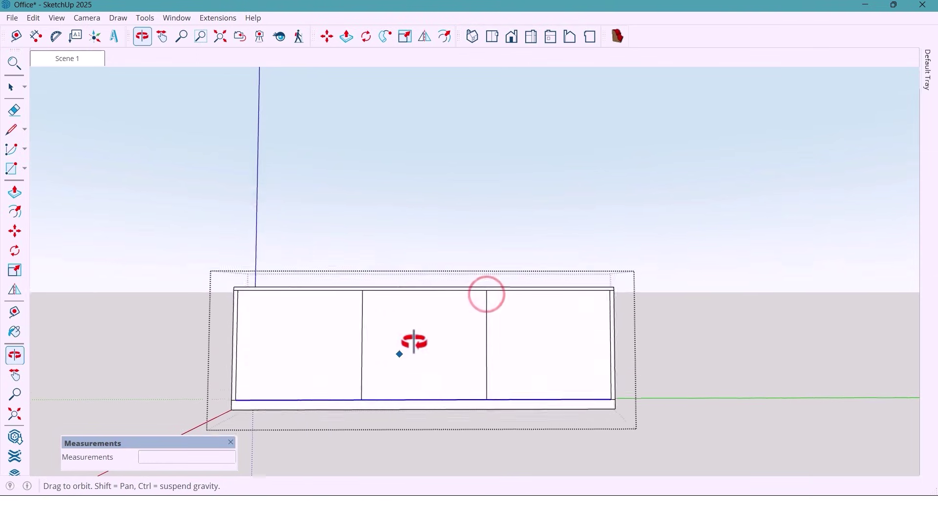
{"action": "key", "text": "space"}
{"action": "scroll", "coordinate": [432, 391], "scroll_direction": "up", "scroll_amount": 2}
{"action": "key", "text": "m"}
{"action": "scroll", "coordinate": [431, 390], "scroll_direction": "up", "scroll_amount": 5}
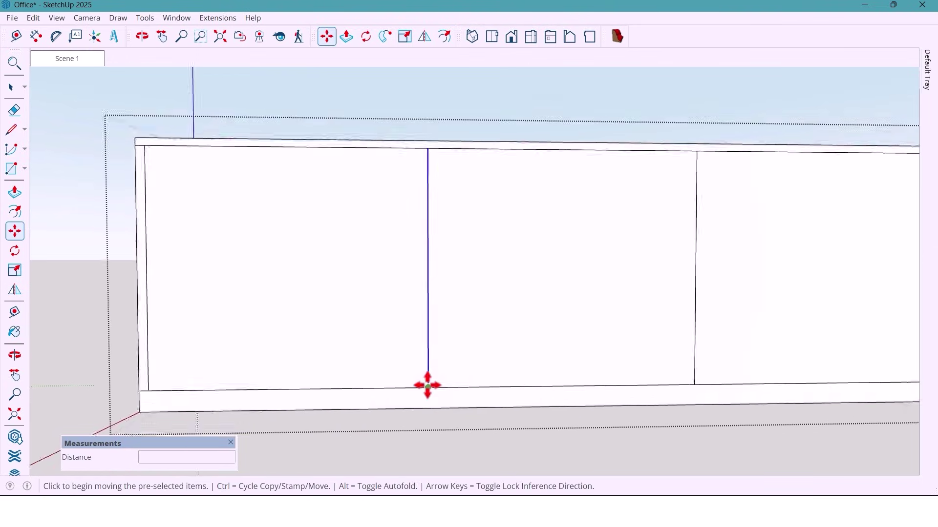
{"action": "key", "text": "ctrl"}
{"action": "left_click", "coordinate": [430, 391]}
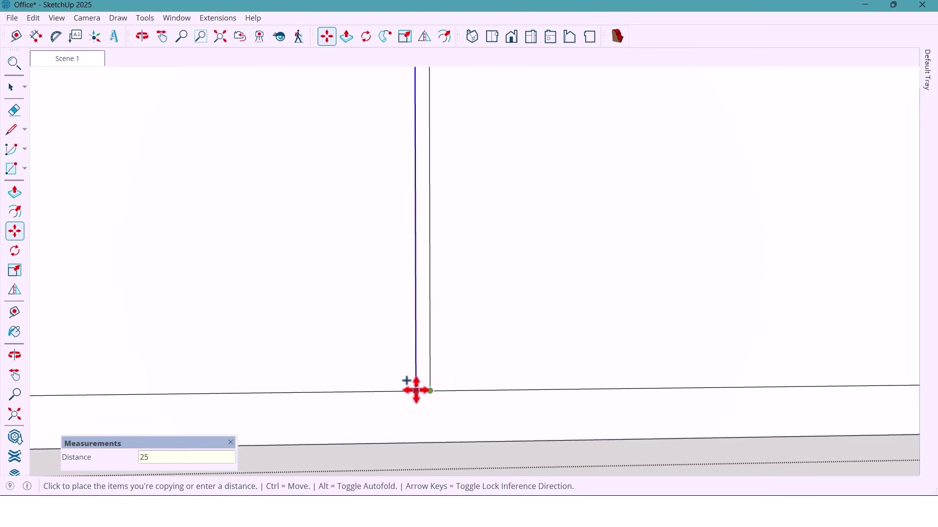
{"action": "left_click", "coordinate": [416, 391]}
{"action": "key", "text": "space"}
- Copy the divider strip to the second division line
{"action": "left_click", "coordinate": [421, 381]}
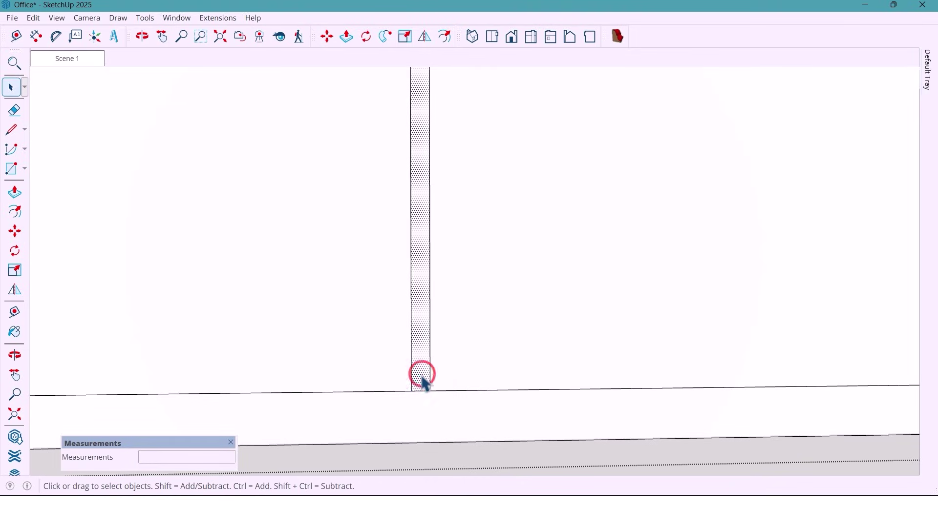
{"action": "key", "text": "m"}
{"action": "key", "text": "ctrl"}
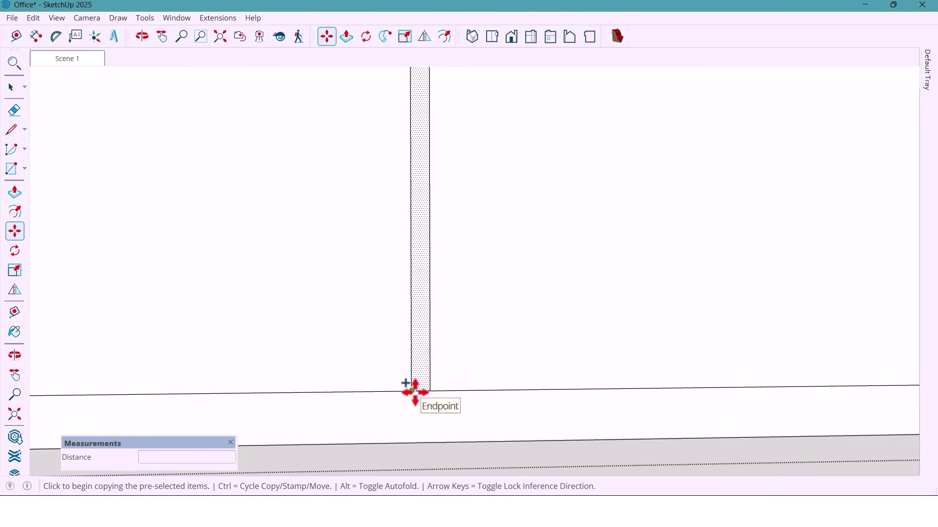
{"action": "left_click", "coordinate": [414, 391]}
{"action": "scroll", "coordinate": [293, 381], "scroll_direction": "down", "scroll_amount": 5}
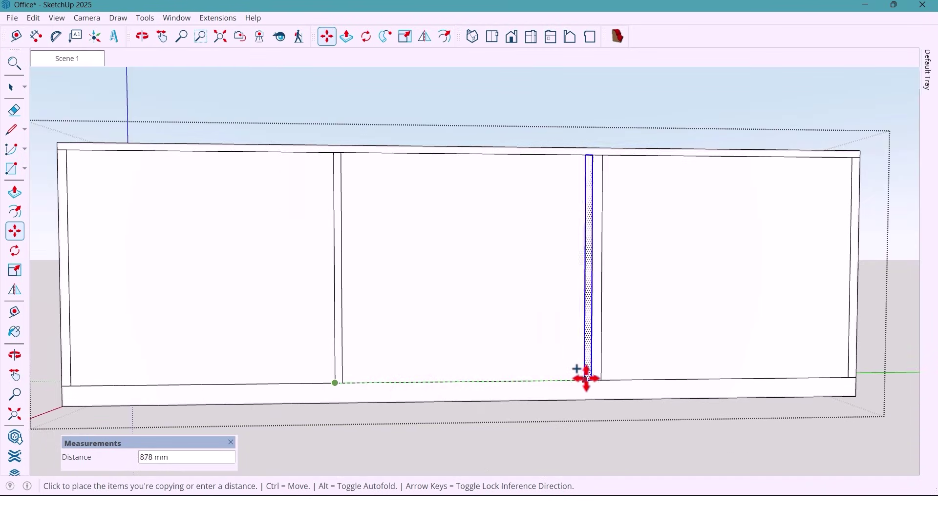
{"action": "left_click", "coordinate": [600, 378]}
{"action": "scroll", "coordinate": [418, 356], "scroll_direction": "down", "scroll_amount": 4}
{"action": "key", "text": "space"}
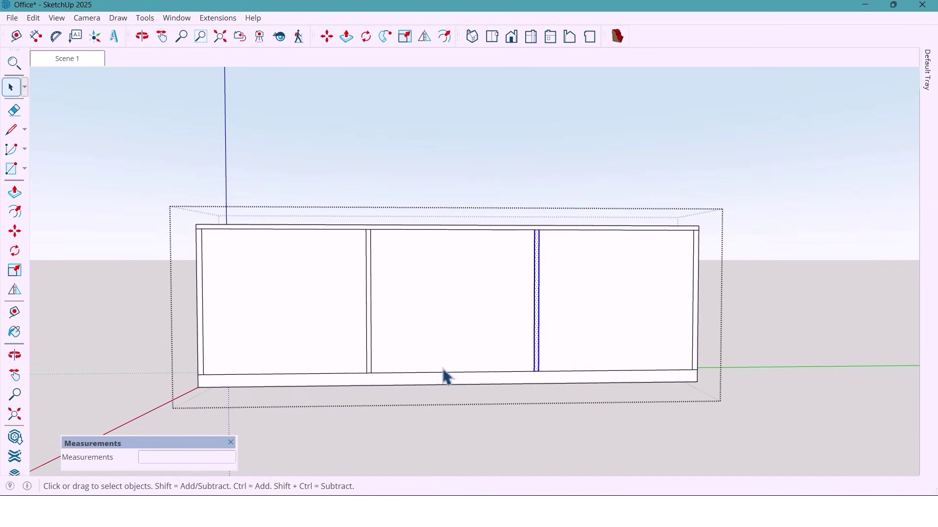
- Push the left, middle and right compartment faces in 350 mm
{"action": "left_click", "coordinate": [309, 335]}
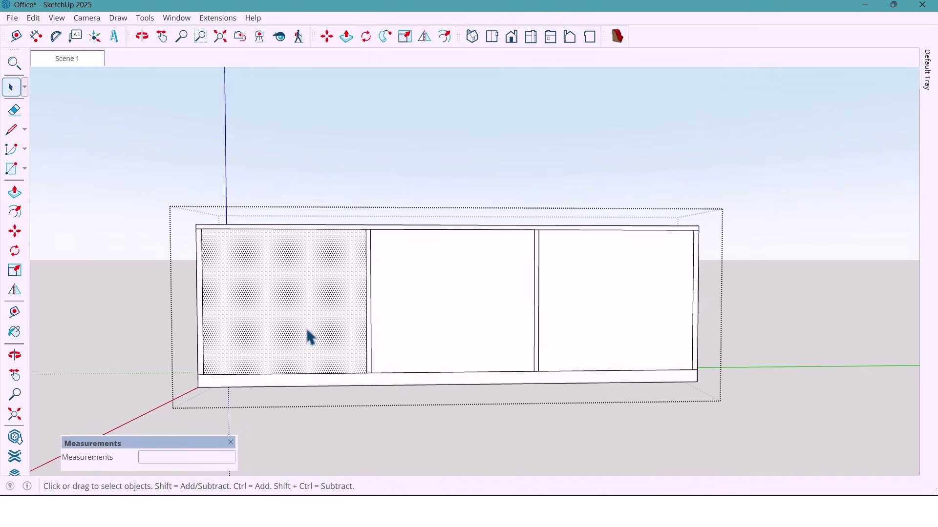
{"action": "key", "text": "p"}
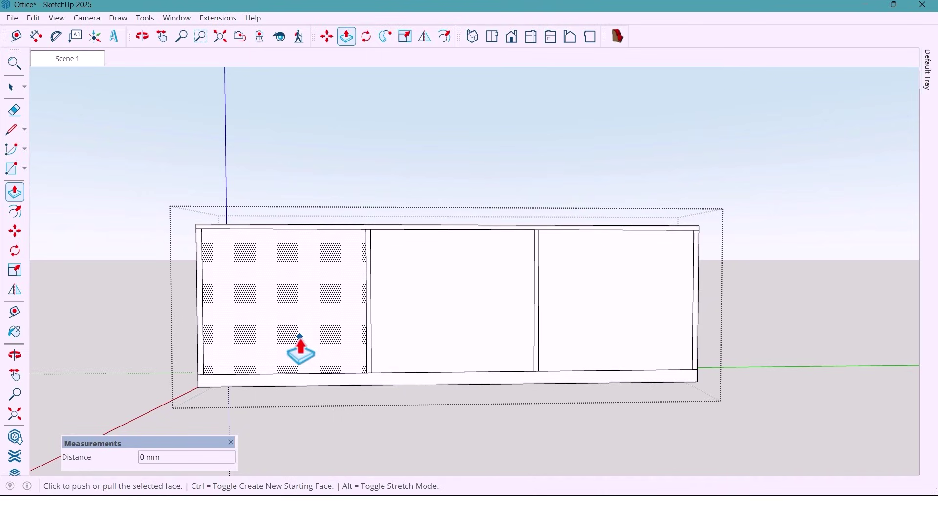
{"action": "left_click", "coordinate": [300, 337]}
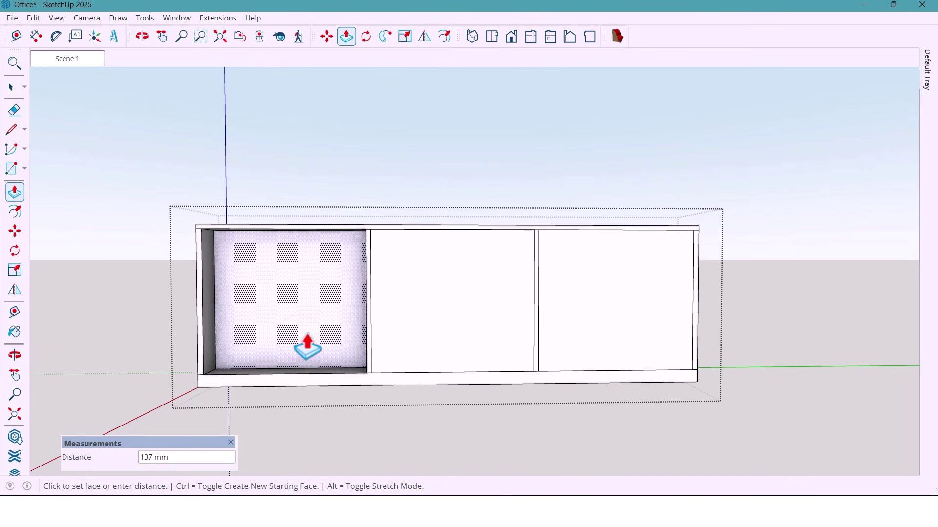
{"action": "key", "text": "Return"}
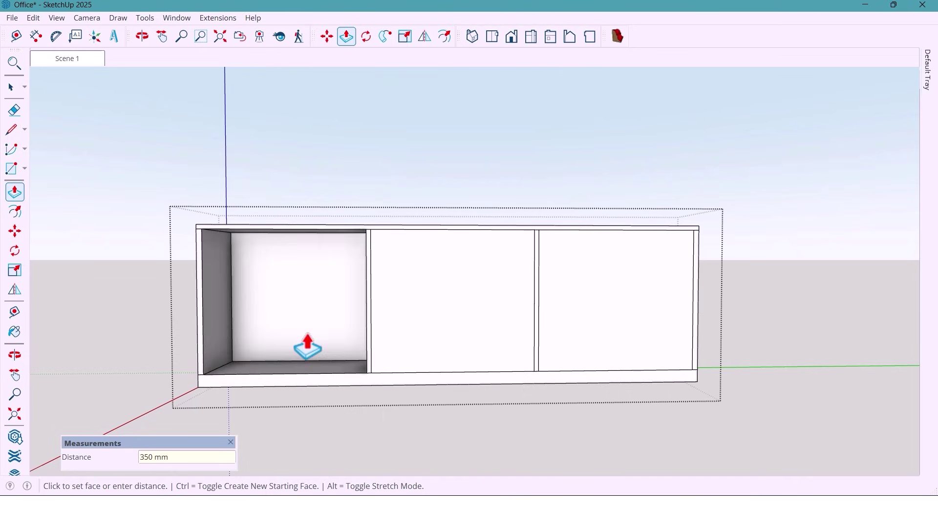
{"action": "double_click", "coordinate": [411, 331]}
{"action": "double_click", "coordinate": [587, 330]}
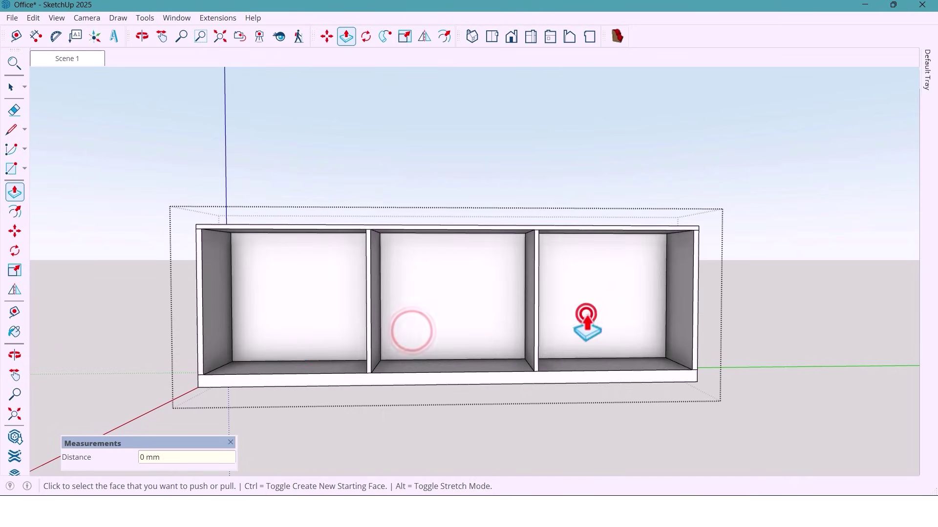
{"action": "key", "text": "space"}
- Select all the cabinet geometry and make it a group
{"action": "left_click_drag", "start_coordinate": [161, 211], "coordinate": [749, 406]}
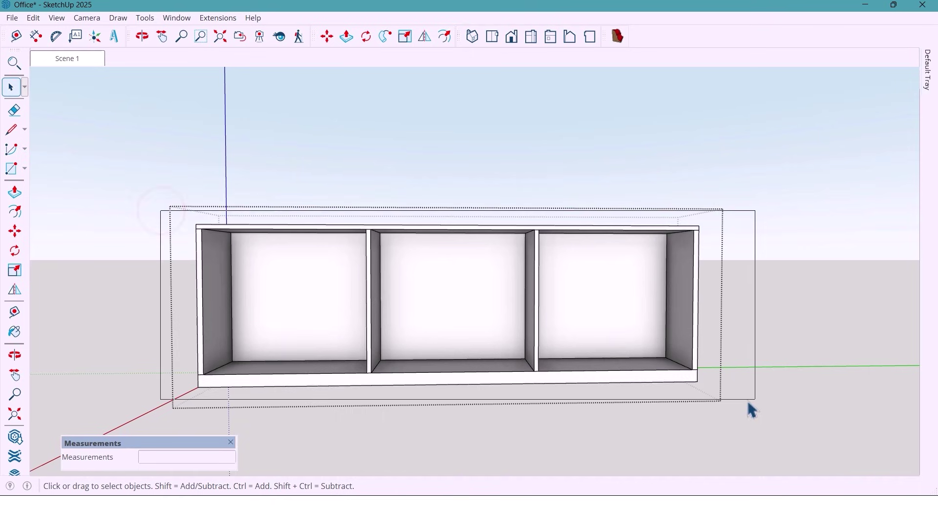
{"action": "right_click", "coordinate": [513, 365]}
{"action": "left_click", "coordinate": [555, 113]}
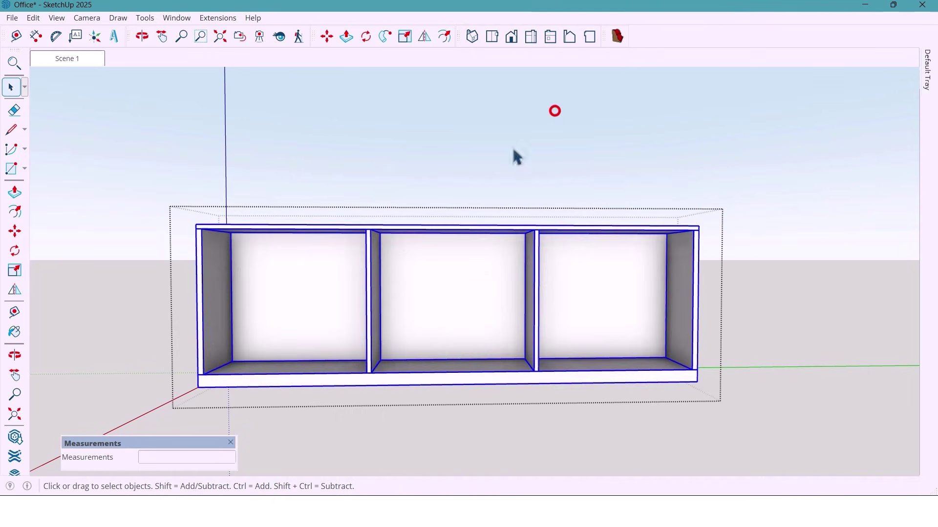
- Split the left compartment's front face into two doors with a vertical line
{"action": "left_click", "coordinate": [213, 338]}
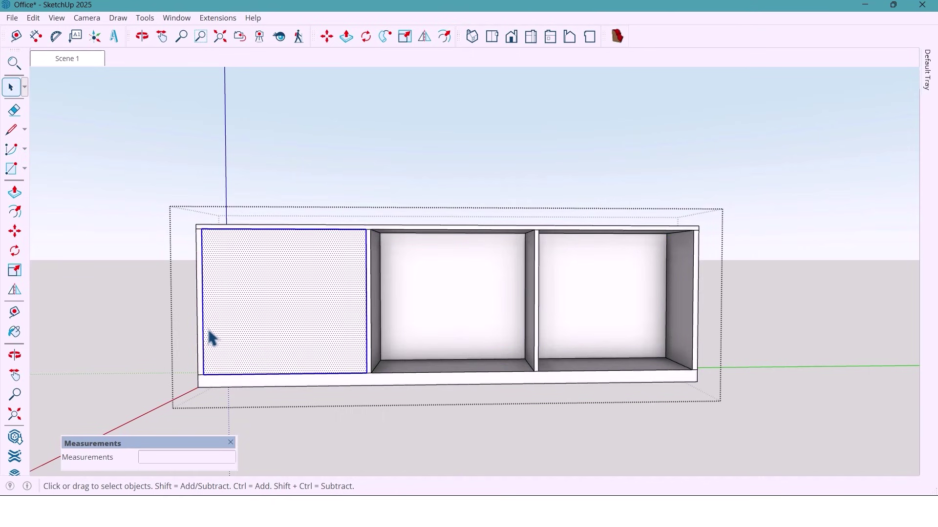
{"action": "scroll", "coordinate": [266, 328], "scroll_direction": "up", "scroll_amount": 2}
{"action": "middle_click_drag", "start_coordinate": [264, 326], "coordinate": [265, 285]}
{"action": "key", "text": "f"}
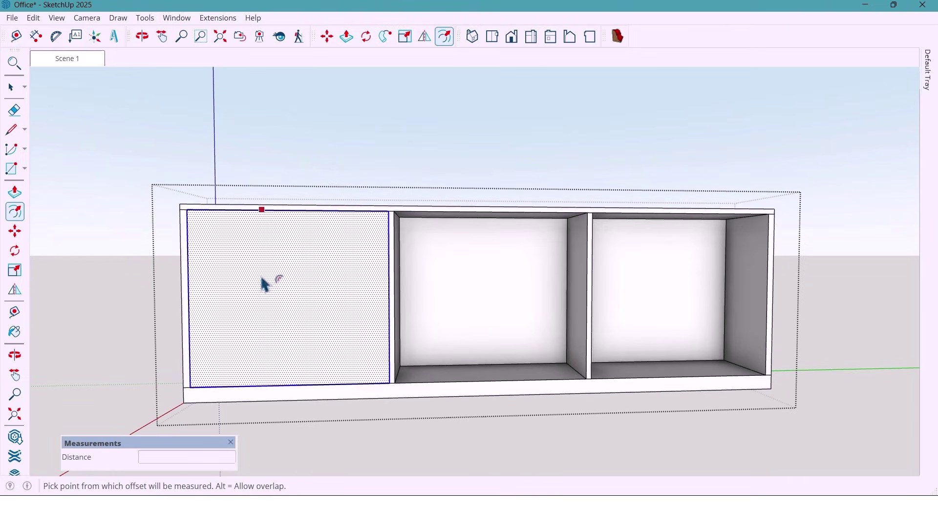
{"action": "left_click", "coordinate": [261, 278]}
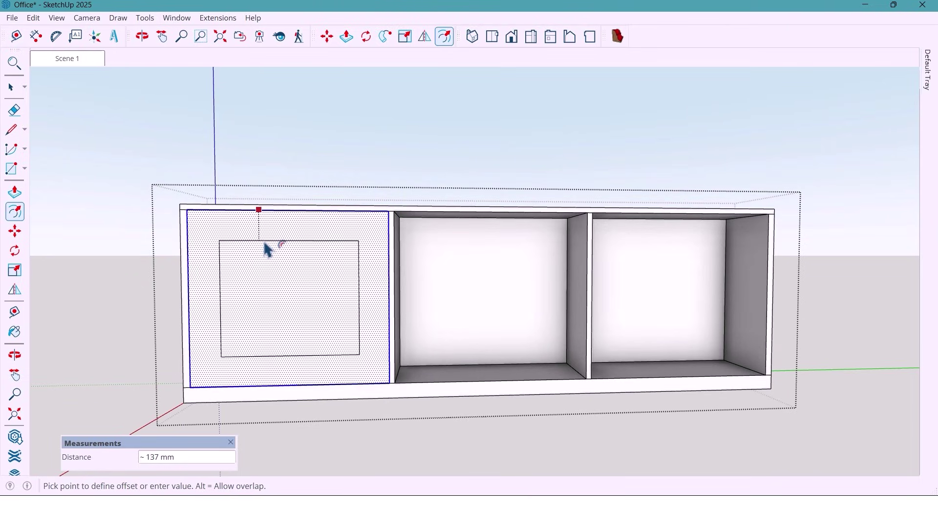
{"action": "key", "text": "Return"}
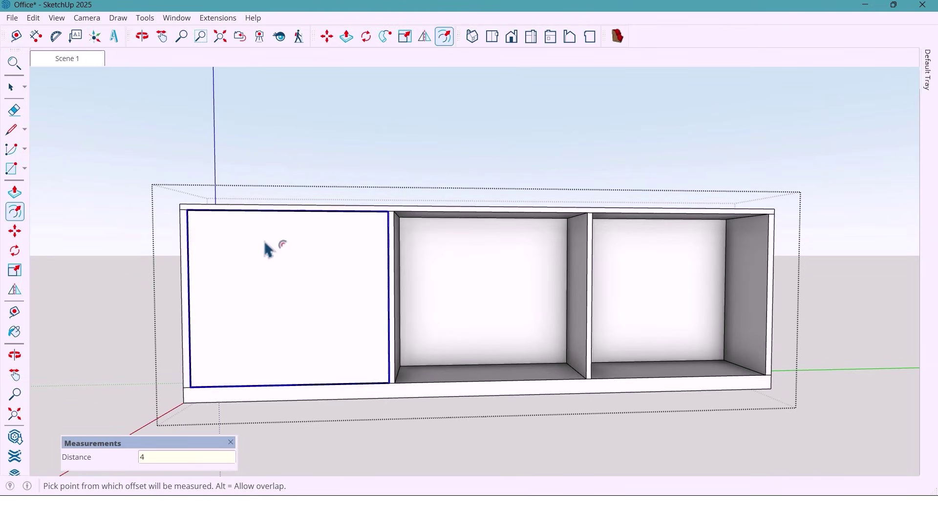
{"action": "key", "text": "l"}
{"action": "middle_click_drag", "start_coordinate": [267, 250], "coordinate": [299, 212]}
{"action": "left_click", "coordinate": [300, 218]}
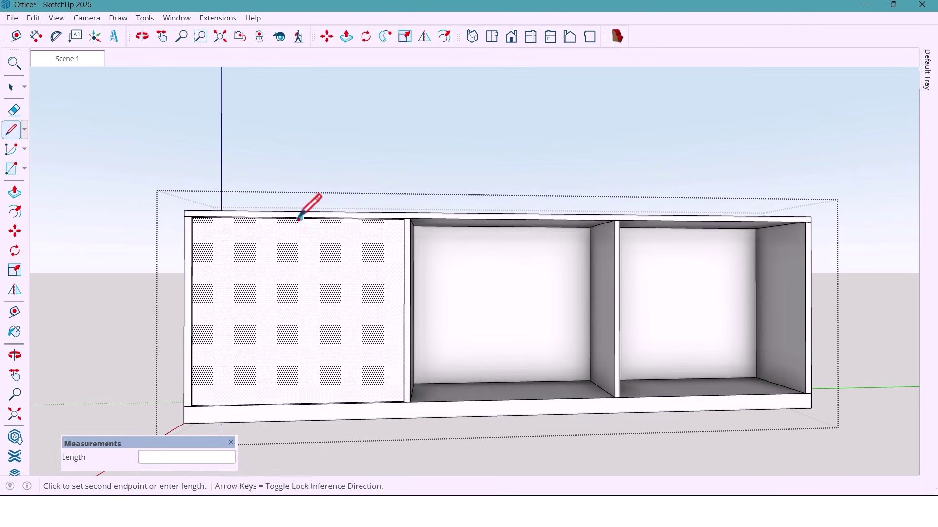
{"action": "left_click", "coordinate": [299, 400]}
{"action": "key", "text": "space"}
- Offset each door face inward 40 mm and then 20 mm to outline inset panels
{"action": "key", "text": "f"}
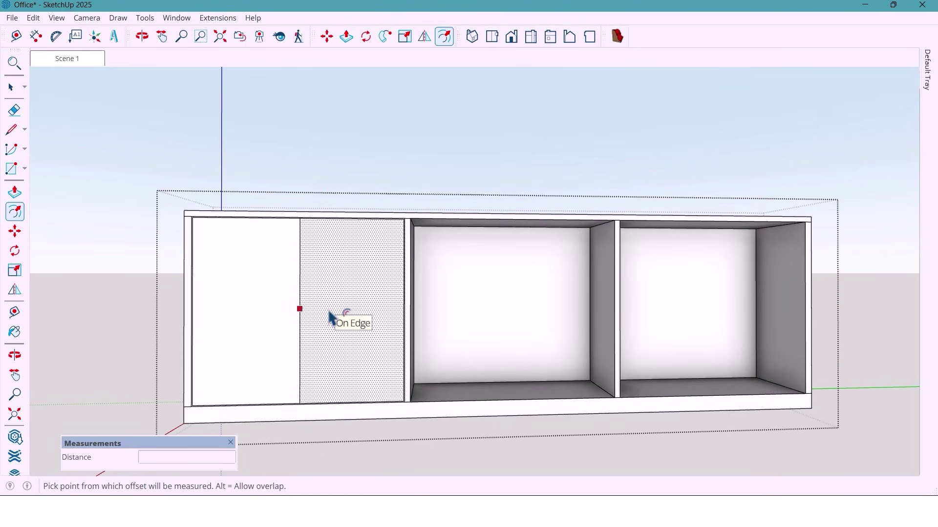
{"action": "left_click", "coordinate": [331, 318]}
{"action": "type", "text": "40"}
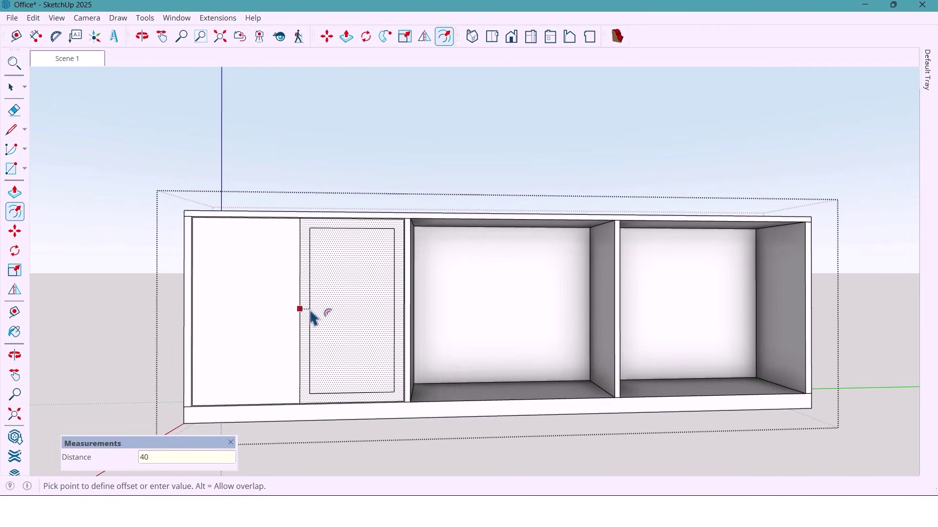
{"action": "key", "text": "Return"}
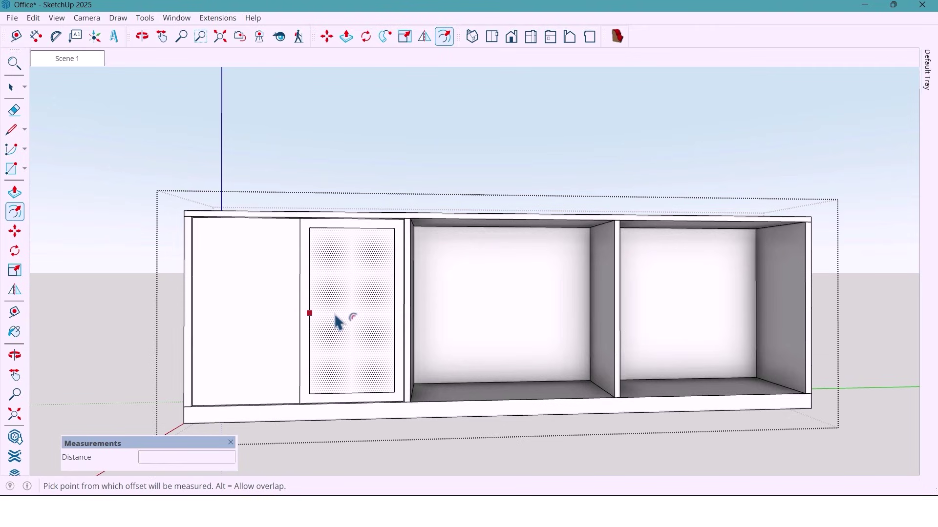
{"action": "left_click", "coordinate": [332, 318]}
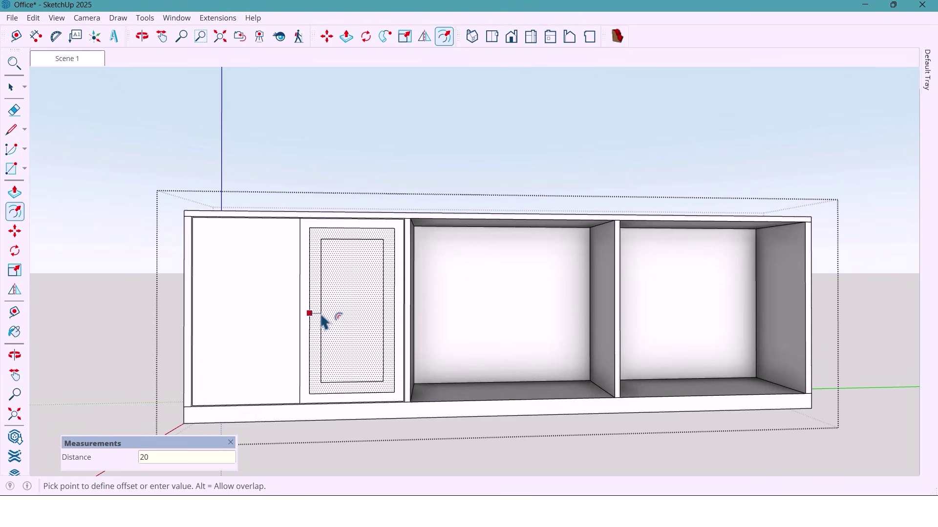
{"action": "type", "text": "20"}
{"action": "key", "text": "Return"}
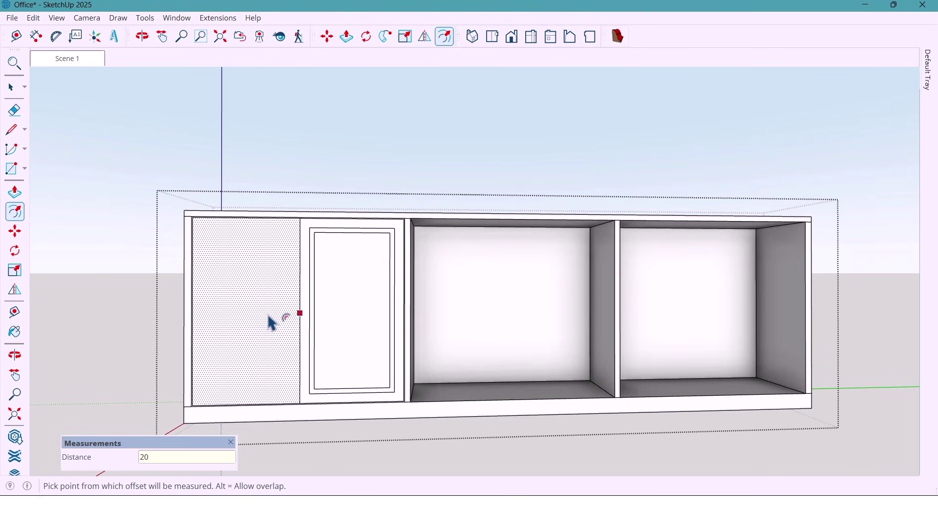
{"action": "left_click", "coordinate": [264, 304]}
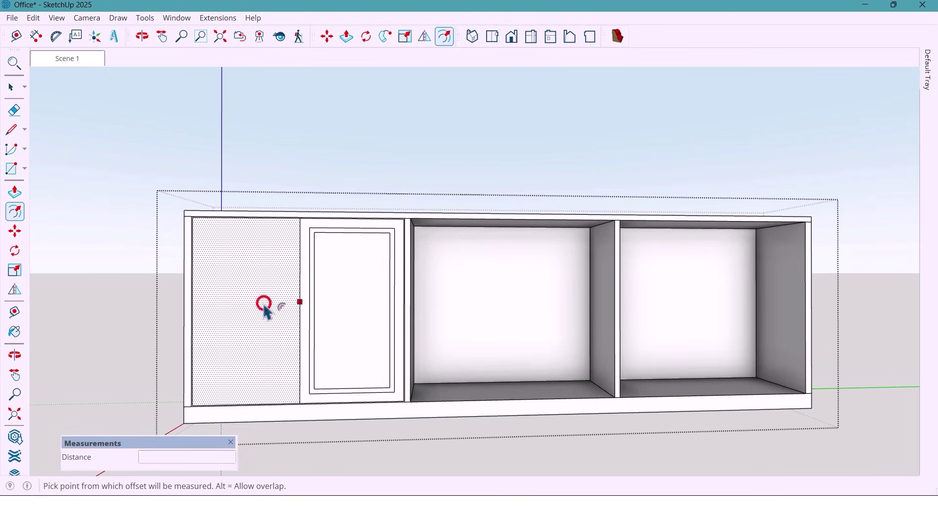
{"action": "key", "text": "Return"}
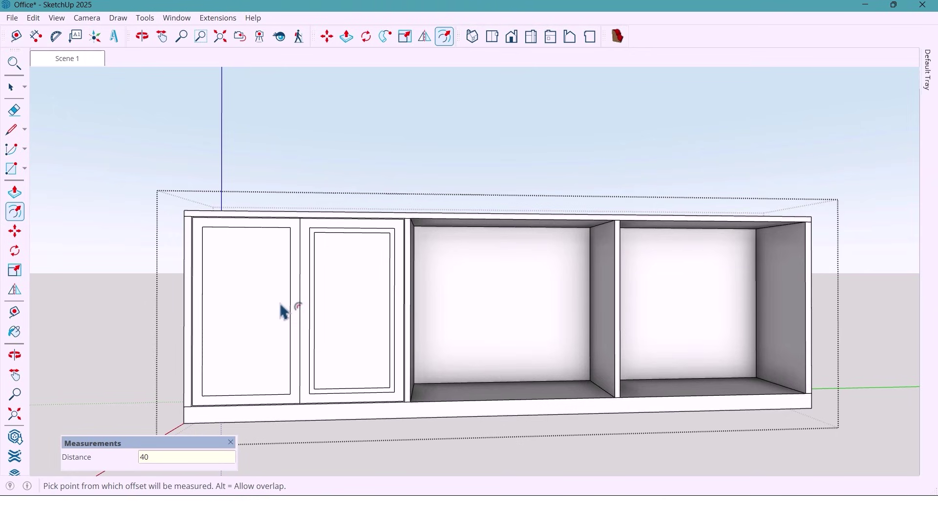
{"action": "left_click", "coordinate": [261, 305]}
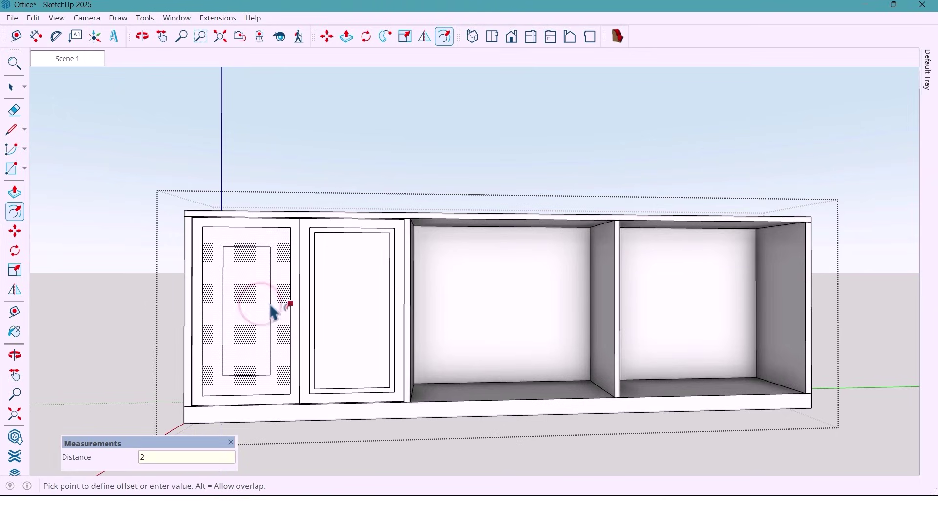
{"action": "key", "text": "Return"}
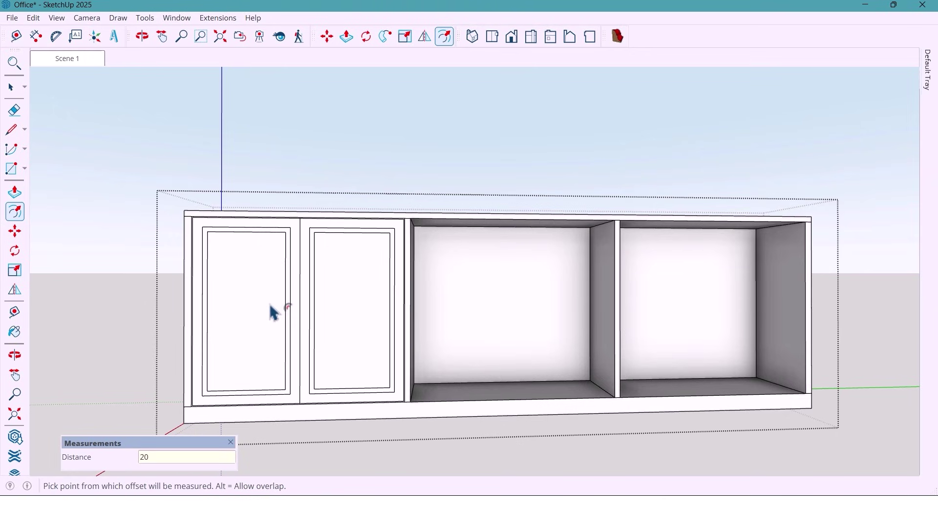
- Pull the right door's frame face out 10 mm
{"action": "key", "text": "p"}
{"action": "scroll", "coordinate": [318, 251], "scroll_direction": "up", "scroll_amount": 5}
{"action": "left_click", "coordinate": [319, 242]}
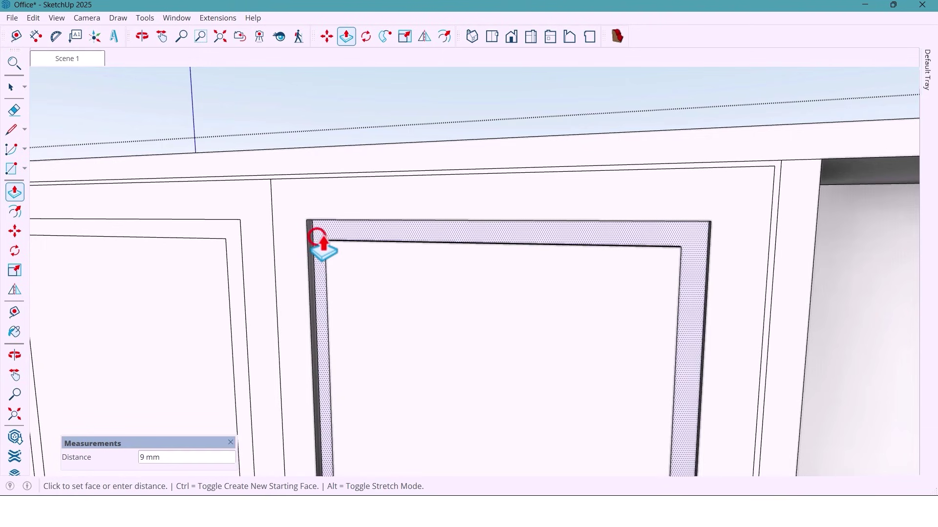
{"action": "key", "text": "Return"}
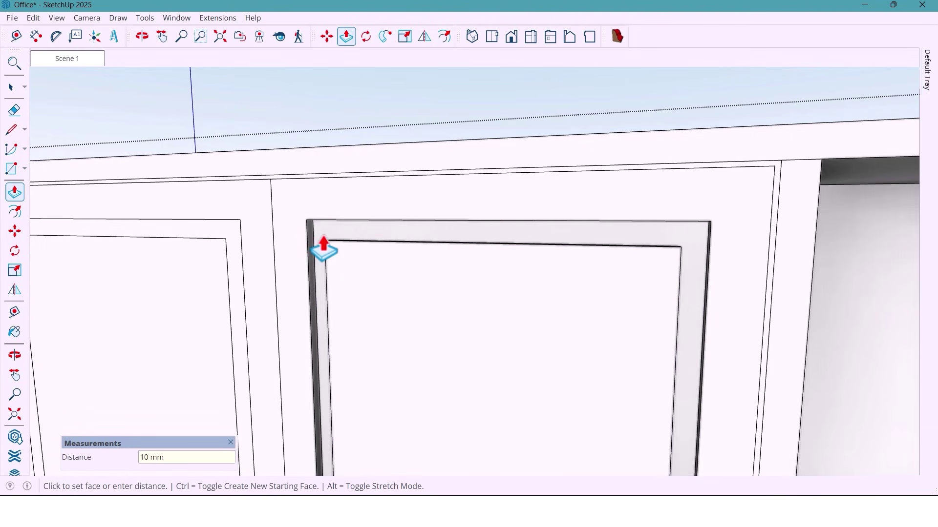
{"action": "scroll", "coordinate": [318, 255], "scroll_direction": "down", "scroll_amount": 3}
{"action": "scroll", "coordinate": [281, 256], "scroll_direction": "down", "scroll_amount": 5}
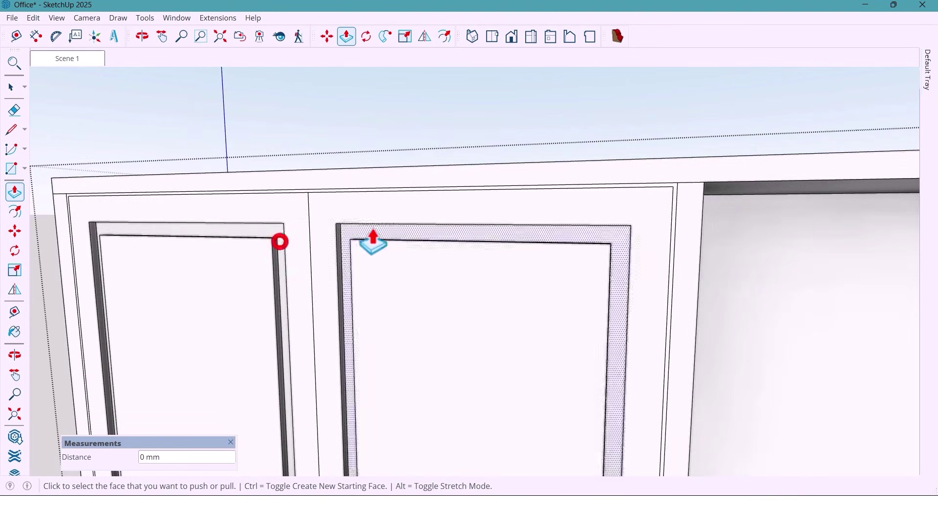
{"action": "key", "text": "space"}
- Make both paneled doors and their frames into one component
{"action": "triple_click", "coordinate": [358, 265]}
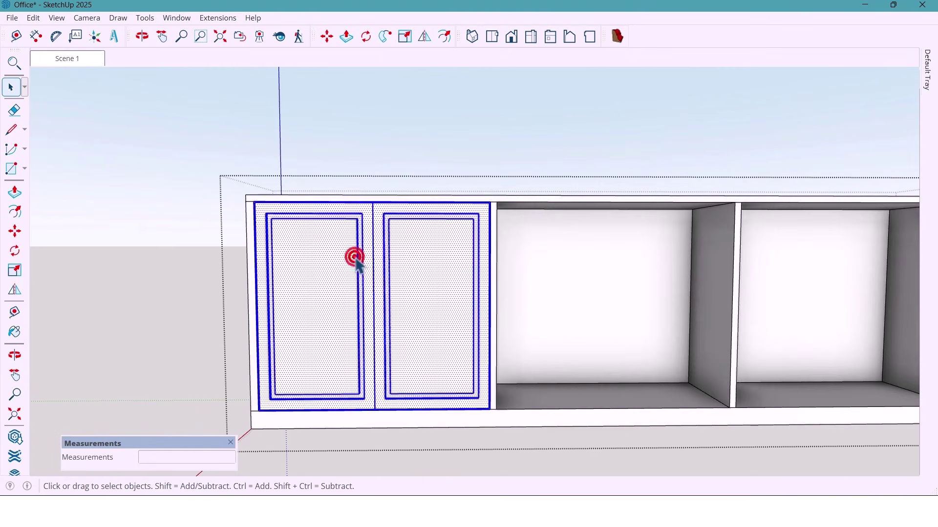
{"action": "right_click", "coordinate": [359, 265]}
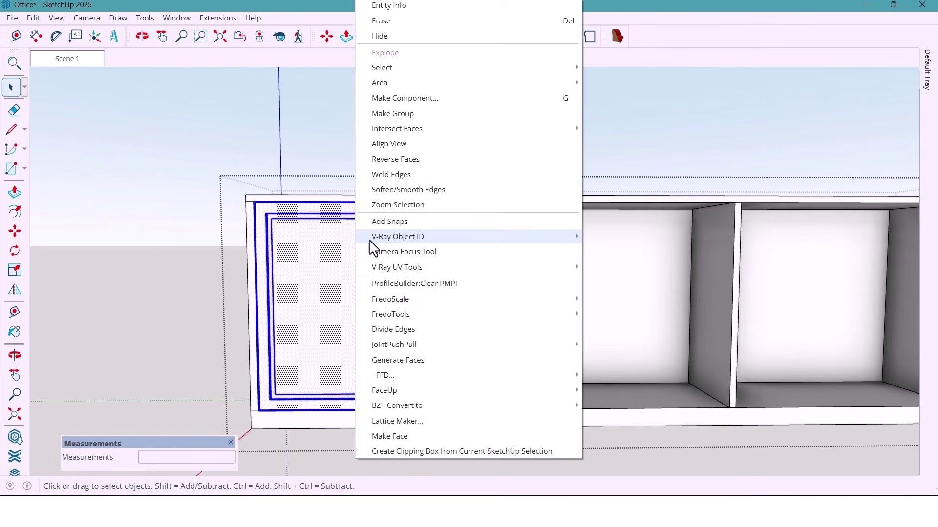
{"action": "left_click", "coordinate": [407, 102]}
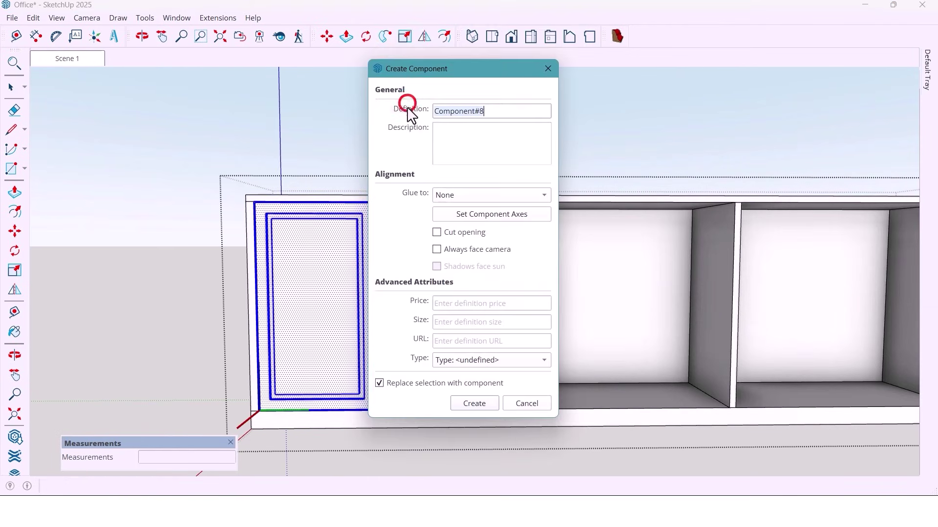
{"action": "left_click", "coordinate": [473, 403]}
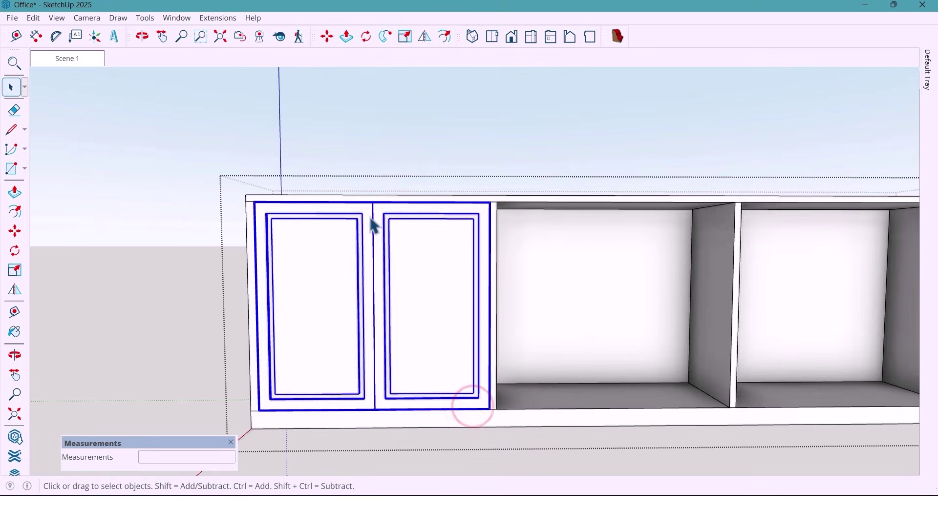
{"action": "scroll", "coordinate": [373, 224], "scroll_direction": "up", "scroll_amount": 3}
{"action": "scroll", "coordinate": [374, 225], "scroll_direction": "up", "scroll_amount": 4}
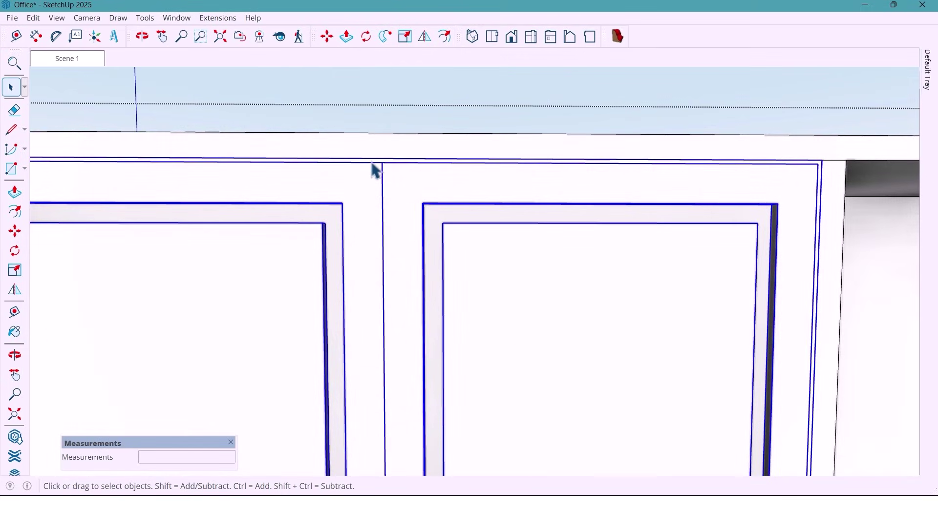
- Draw a radius-15 knob circle where the doors meet and extrude it 15 mm
{"action": "key", "text": "c"}
{"action": "left_click", "coordinate": [363, 223]}
{"action": "type", "text": "15"}
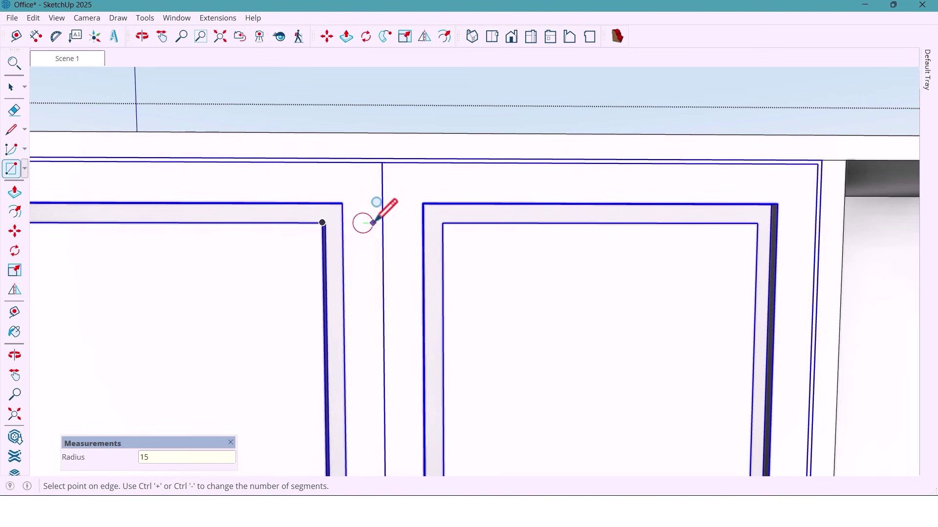
{"action": "key", "text": "Return"}
{"action": "key", "text": "space"}
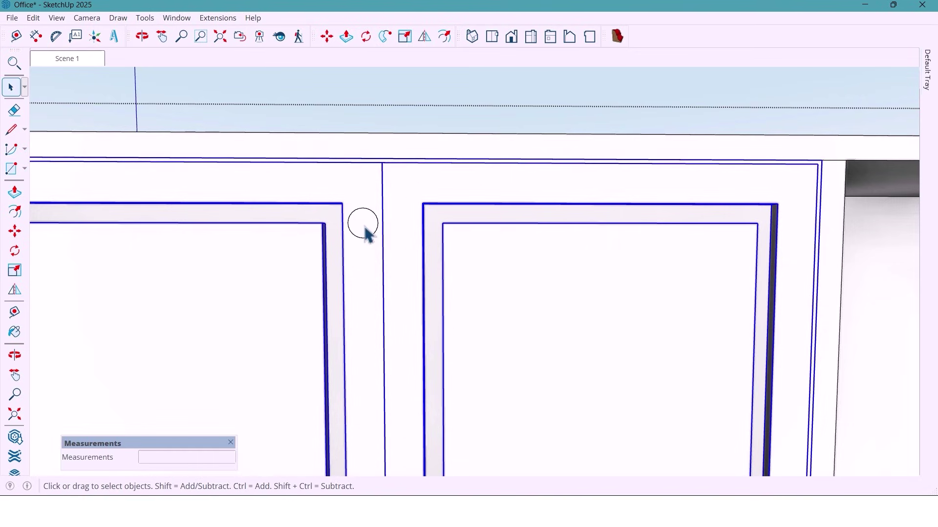
{"action": "key", "text": "p"}
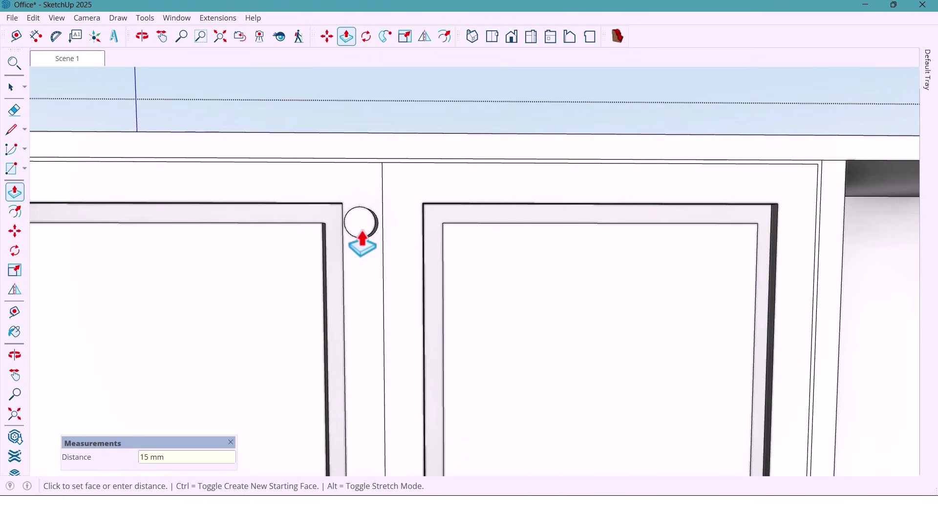
{"action": "key", "text": "space"}
- Make the extruded knob a component
{"action": "left_click", "coordinate": [362, 229]}
{"action": "right_click", "coordinate": [364, 234]}
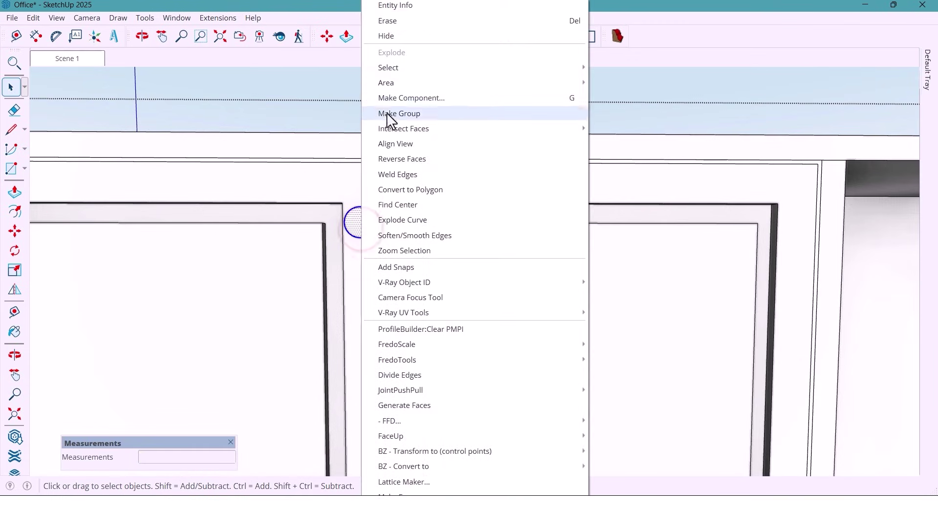
{"action": "left_click", "coordinate": [385, 101]}
{"action": "left_click", "coordinate": [473, 403]}
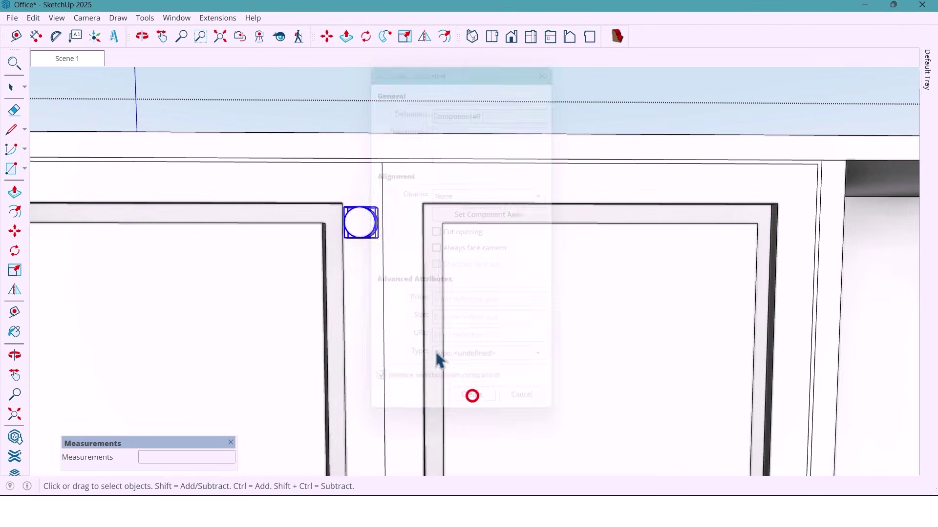
- Copy the knob 40 mm to the right onto the right door
{"action": "key", "text": "m"}
{"action": "middle_click_drag", "start_coordinate": [375, 303], "coordinate": [367, 278]}
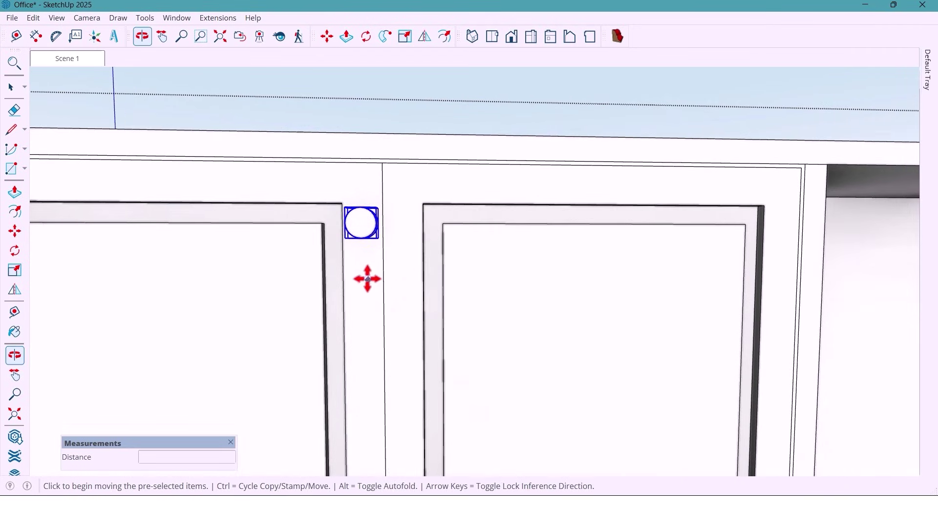
{"action": "key", "text": "ctrl"}
{"action": "left_click", "coordinate": [363, 275]}
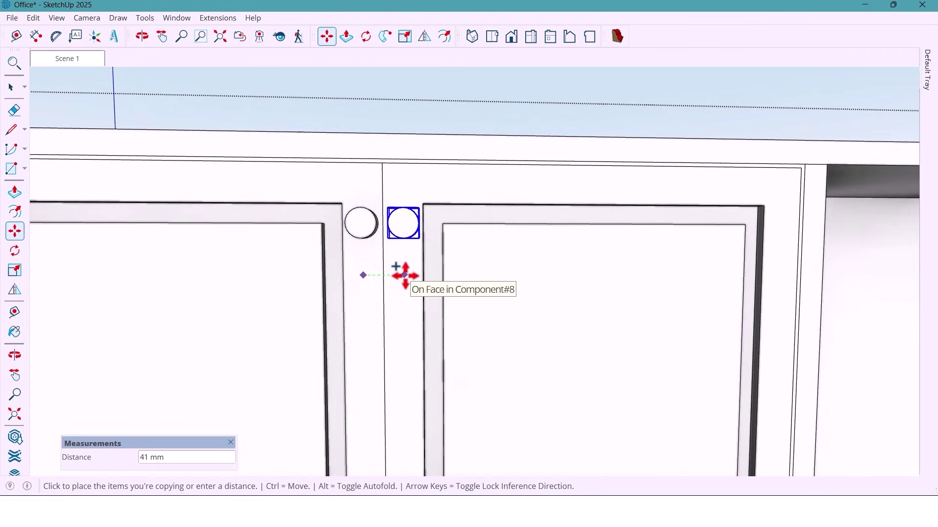
{"action": "left_click", "coordinate": [404, 274]}
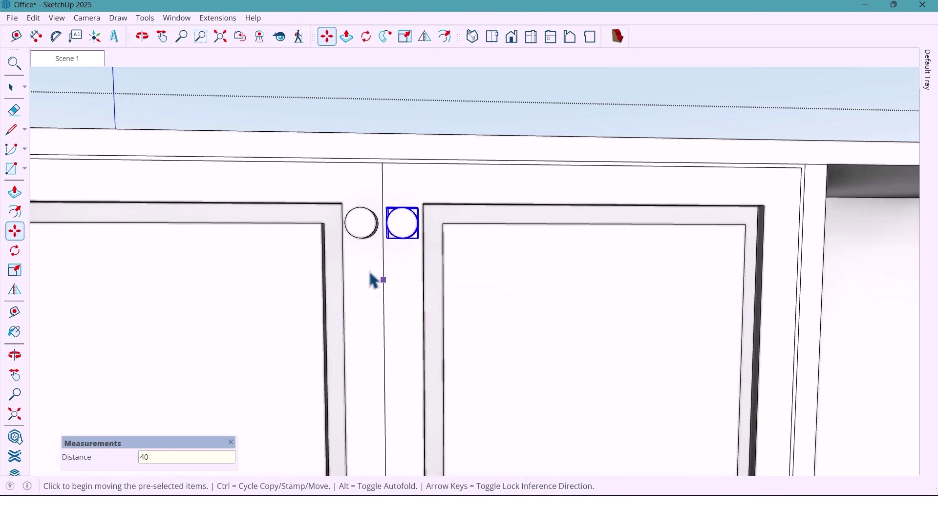
{"action": "key", "text": "space"}
{"action": "scroll", "coordinate": [372, 278], "scroll_direction": "down", "scroll_amount": 3}
{"action": "scroll", "coordinate": [369, 264], "scroll_direction": "down", "scroll_amount": 2}
- Copy the knobbed door component into the middle and right bays with an x2 array
{"action": "left_click", "coordinate": [421, 277]}
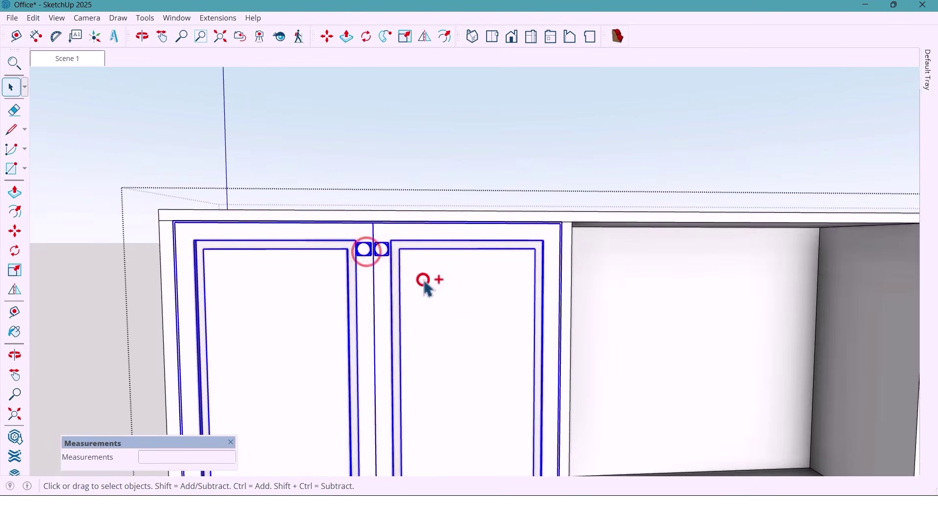
{"action": "scroll", "coordinate": [390, 274], "scroll_direction": "down", "scroll_amount": 3}
{"action": "key", "text": "m"}
{"action": "scroll", "coordinate": [337, 422], "scroll_direction": "up", "scroll_amount": 2}
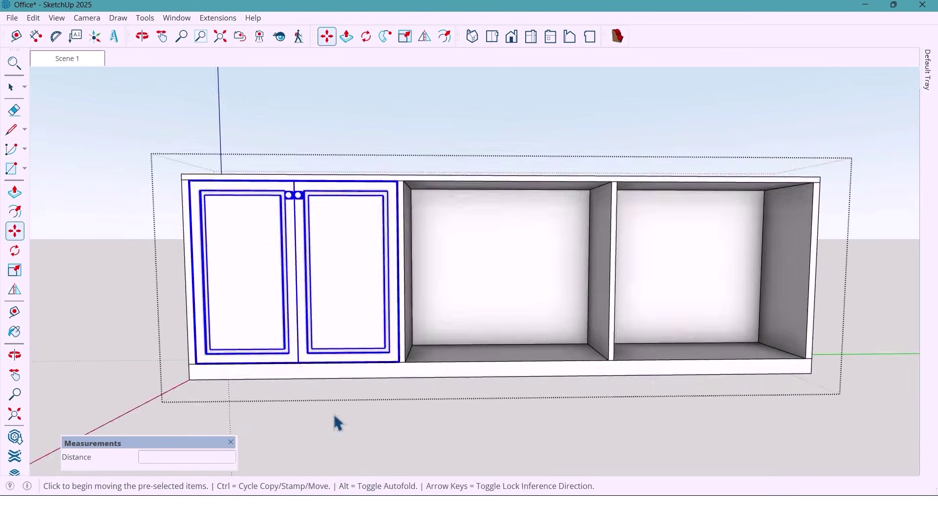
{"action": "key", "text": "ctrl"}
{"action": "scroll", "coordinate": [193, 368], "scroll_direction": "up", "scroll_amount": 5}
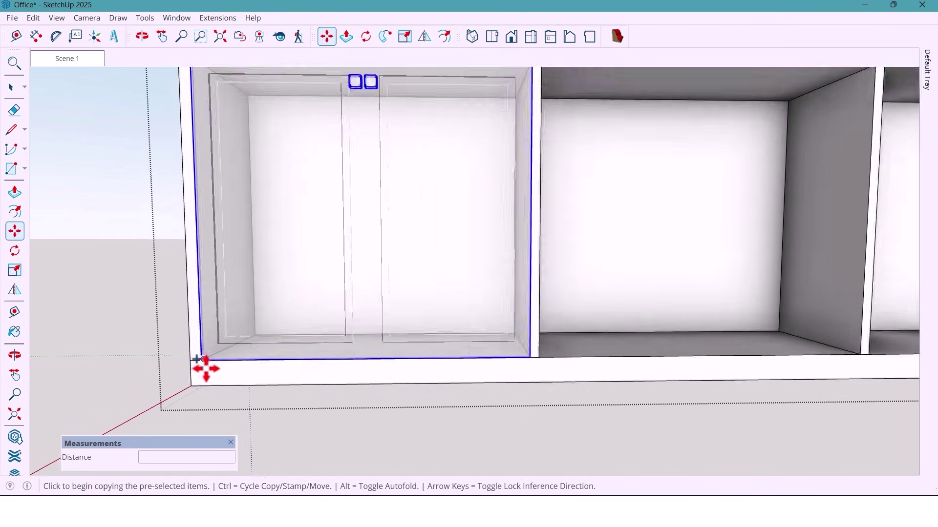
{"action": "scroll", "coordinate": [195, 369], "scroll_direction": "up", "scroll_amount": 2}
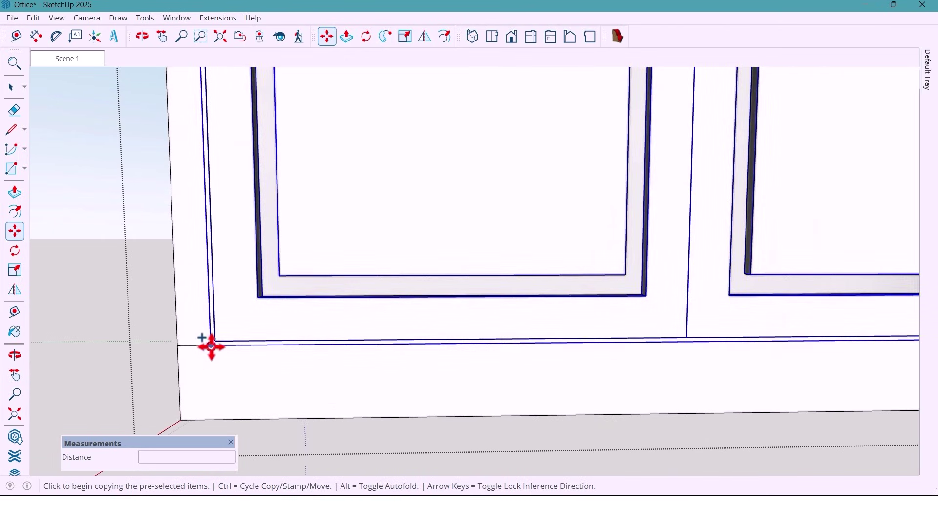
{"action": "left_click", "coordinate": [210, 346]}
{"action": "scroll", "coordinate": [211, 346], "scroll_direction": "down", "scroll_amount": 4}
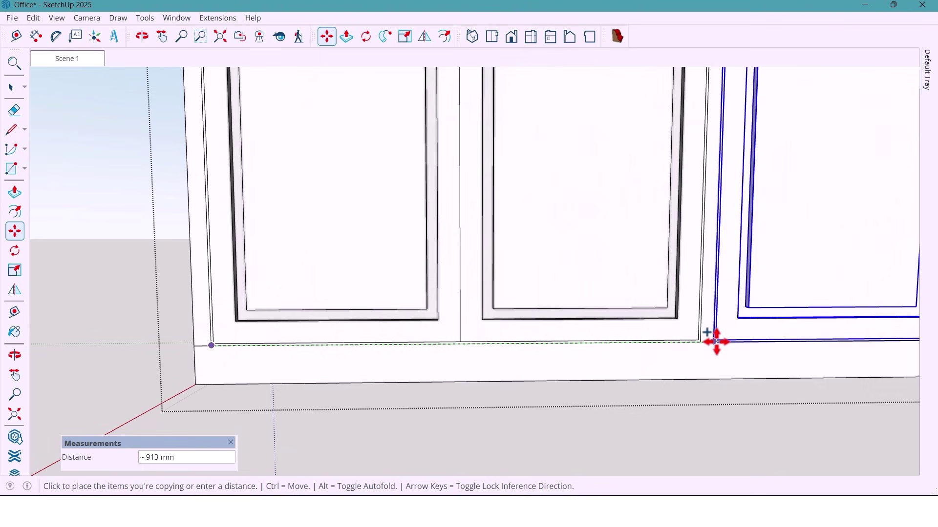
{"action": "left_click", "coordinate": [714, 342]}
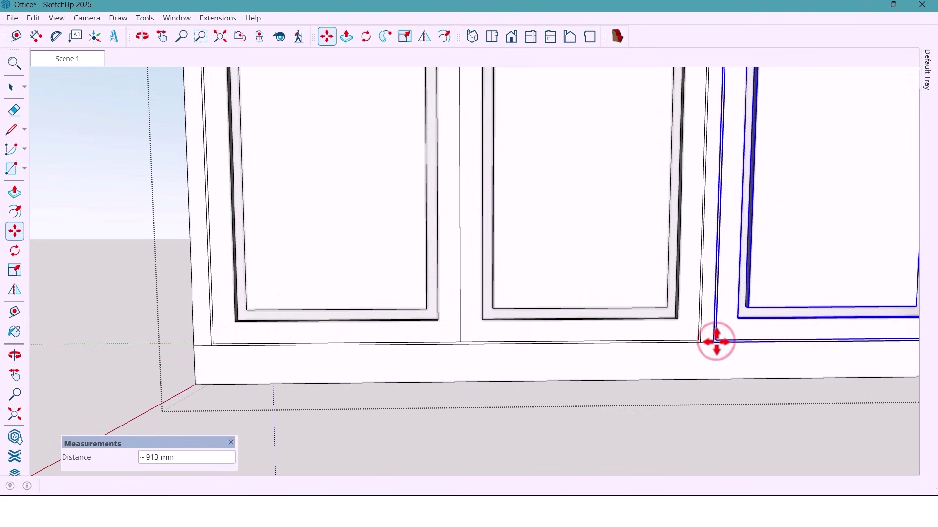
{"action": "type", "text": "x2"}
{"action": "key", "text": "Return"}
{"action": "key", "text": "space"}
{"action": "scroll", "coordinate": [329, 362], "scroll_direction": "down", "scroll_amount": 10}
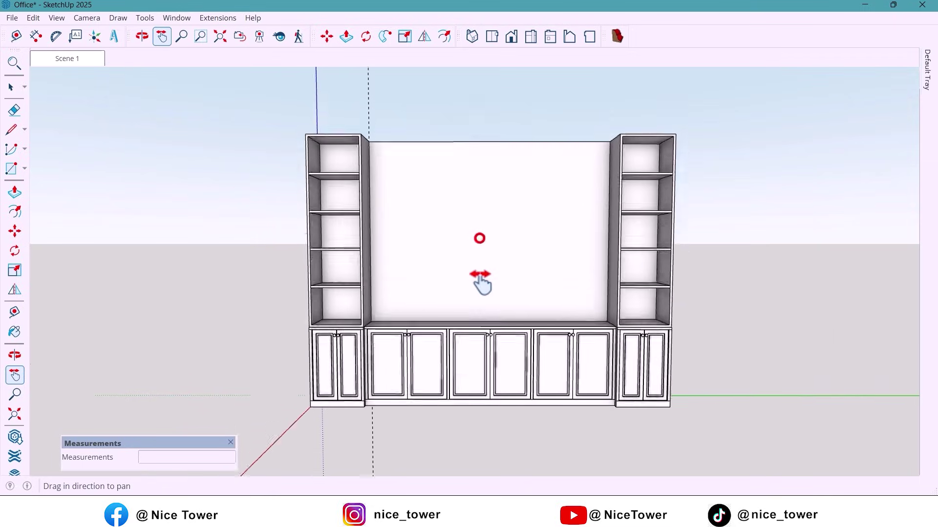
- Open the inner wall panel group for editing
{"action": "middle_click_drag", "start_coordinate": [479, 283], "coordinate": [452, 281], "text": "shift"}
{"action": "key", "text": "space"}
{"action": "double_click", "coordinate": [460, 300]}
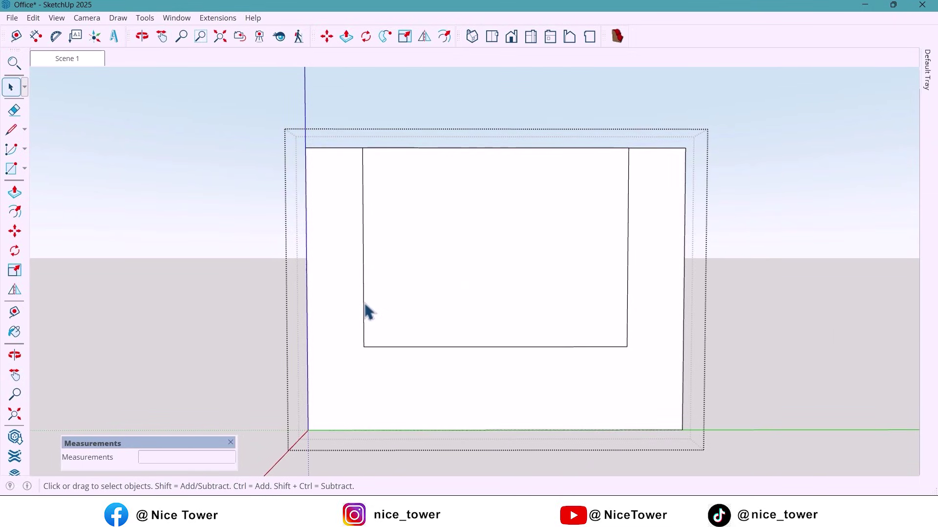
- Place vertical guides across the panel at 100, 700, 100 and 1000 mm offsets
{"action": "key", "text": "t"}
{"action": "left_click", "coordinate": [363, 285]}
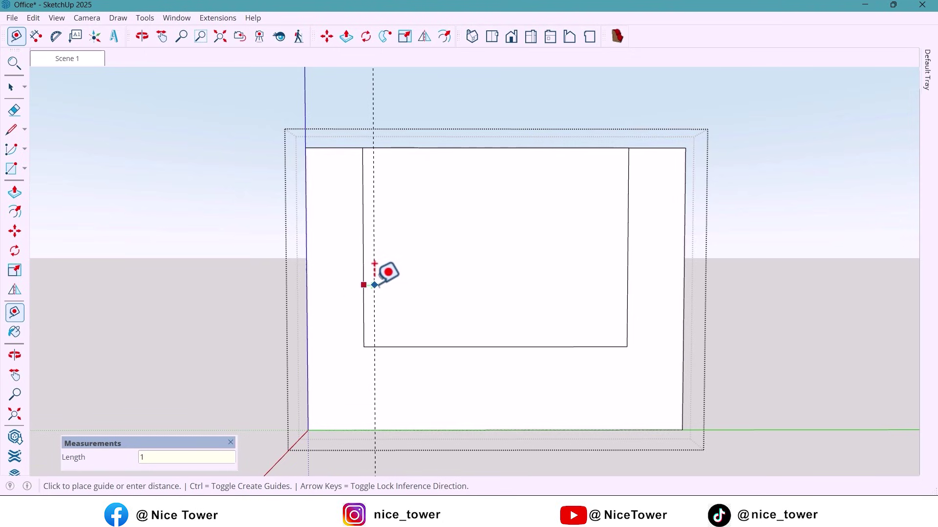
{"action": "type", "text": "100"}
{"action": "key", "text": "Return"}
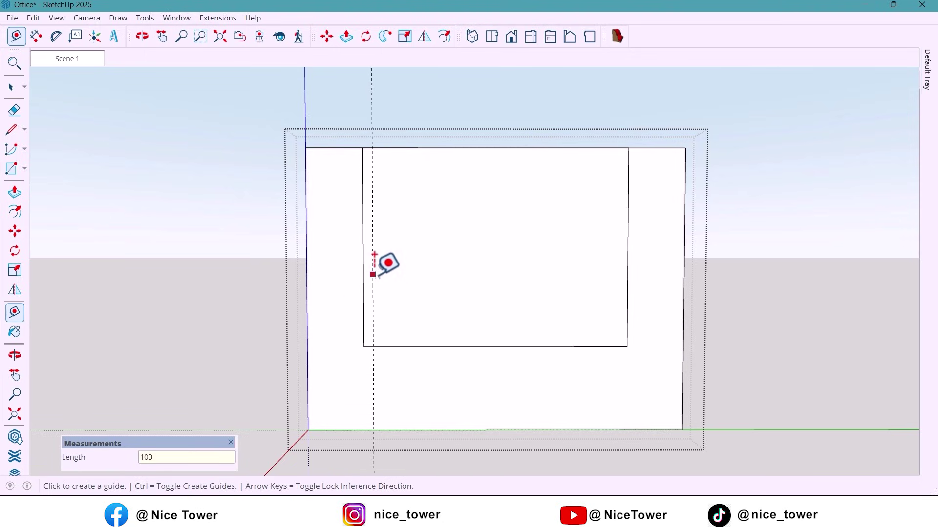
{"action": "left_click", "coordinate": [372, 274]}
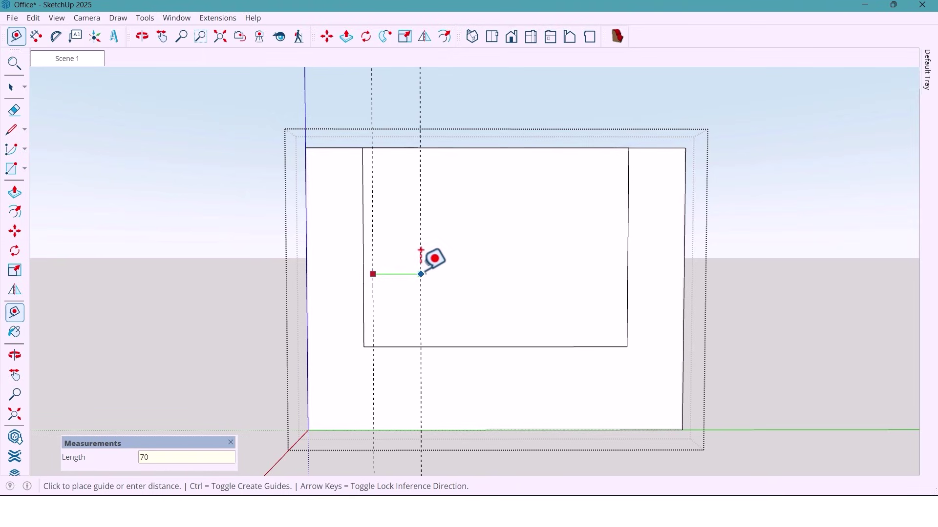
{"action": "key", "text": "Return"}
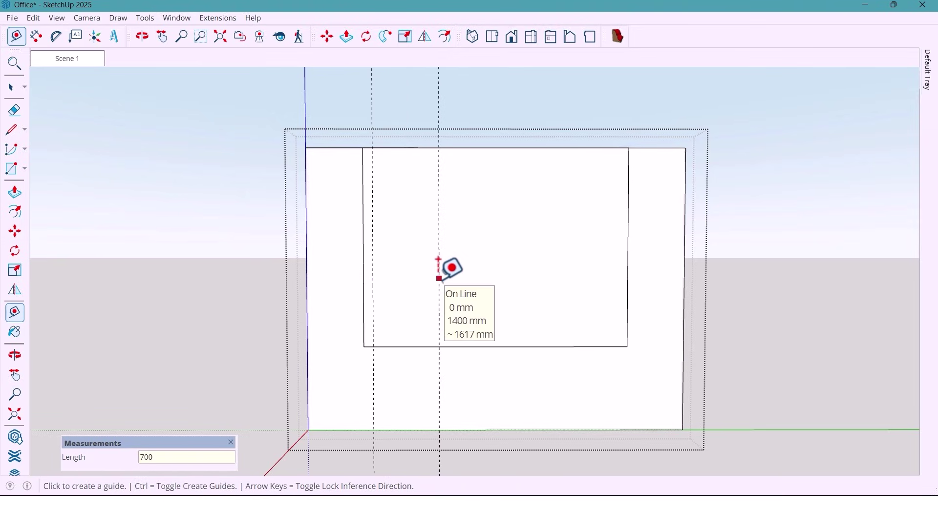
{"action": "left_click", "coordinate": [438, 279]}
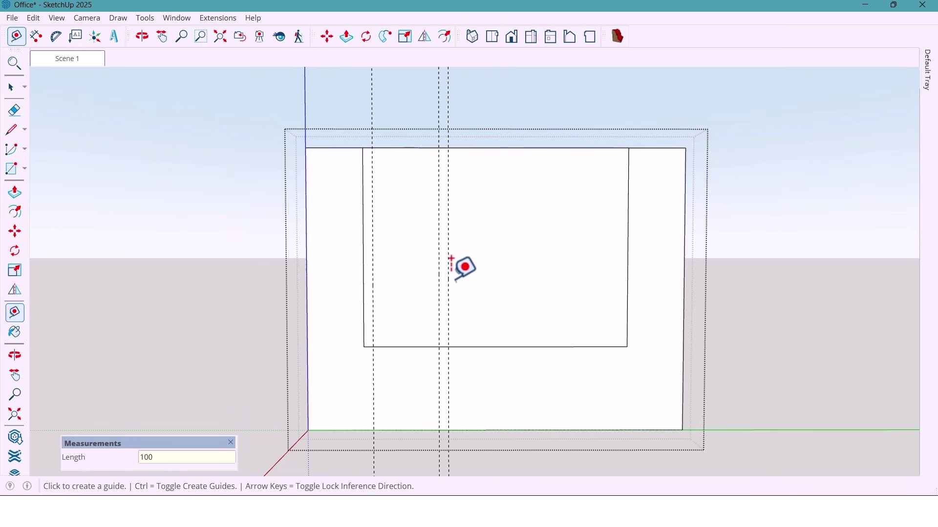
{"action": "left_click", "coordinate": [449, 268]}
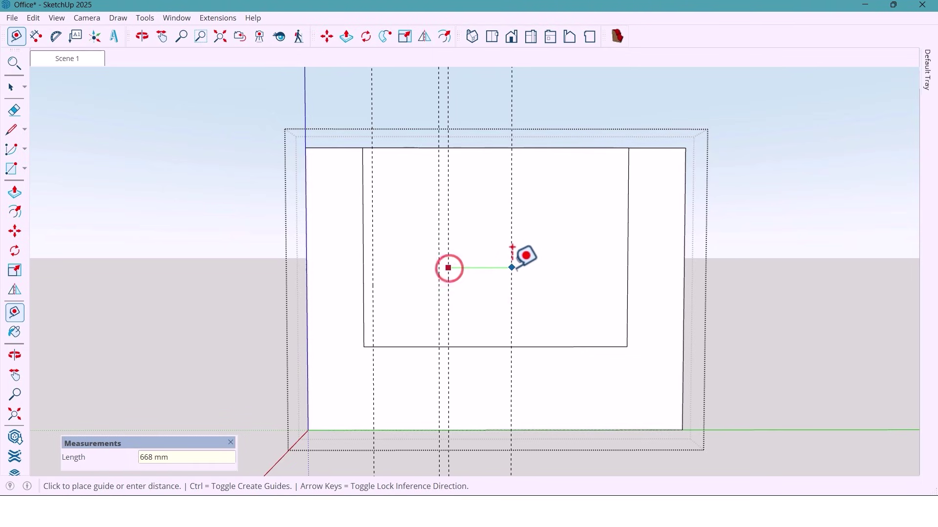
{"action": "type", "text": "1000"}
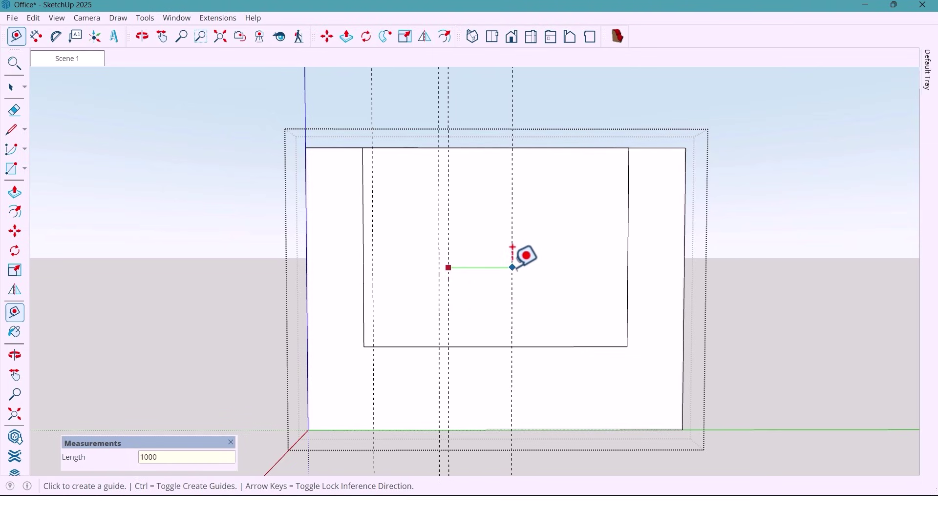
{"action": "key", "text": "space"}
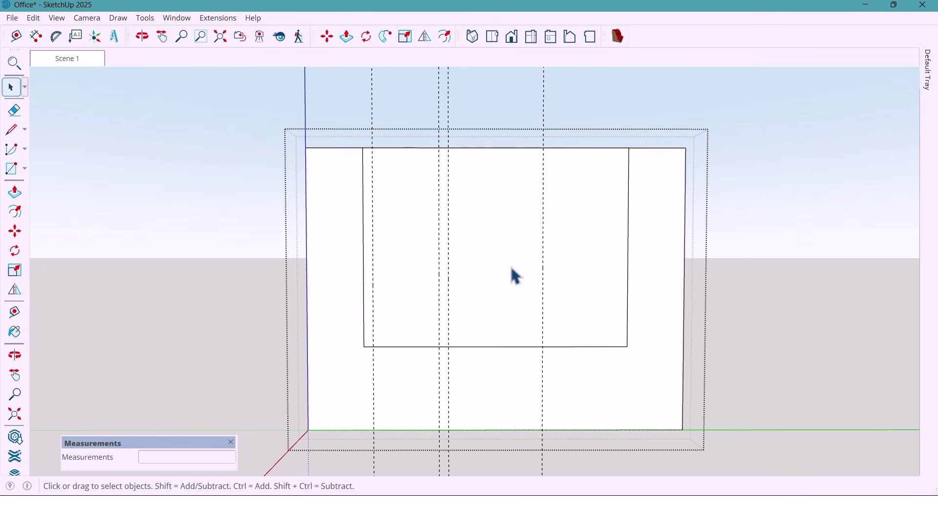
- Add horizontal guides 100 mm from the panel's bottom and top edges
{"action": "key", "text": "t"}
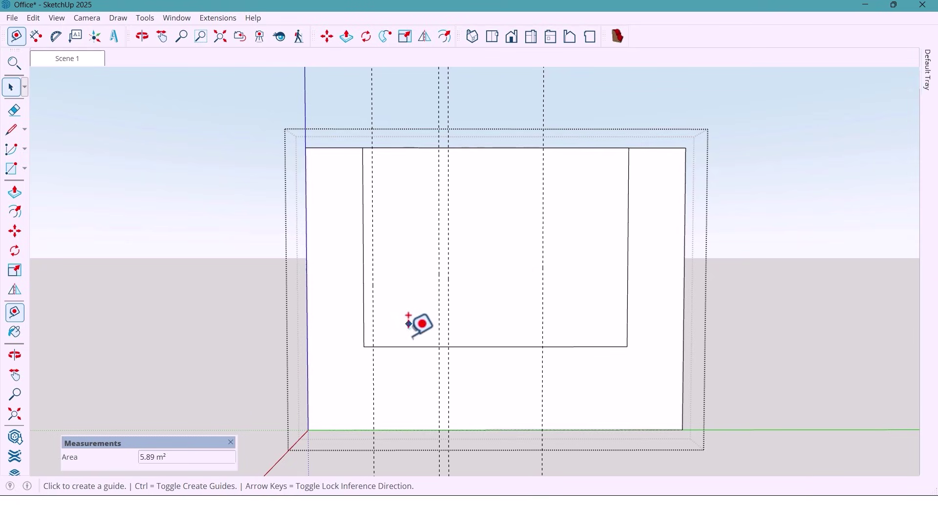
{"action": "left_click", "coordinate": [410, 347]}
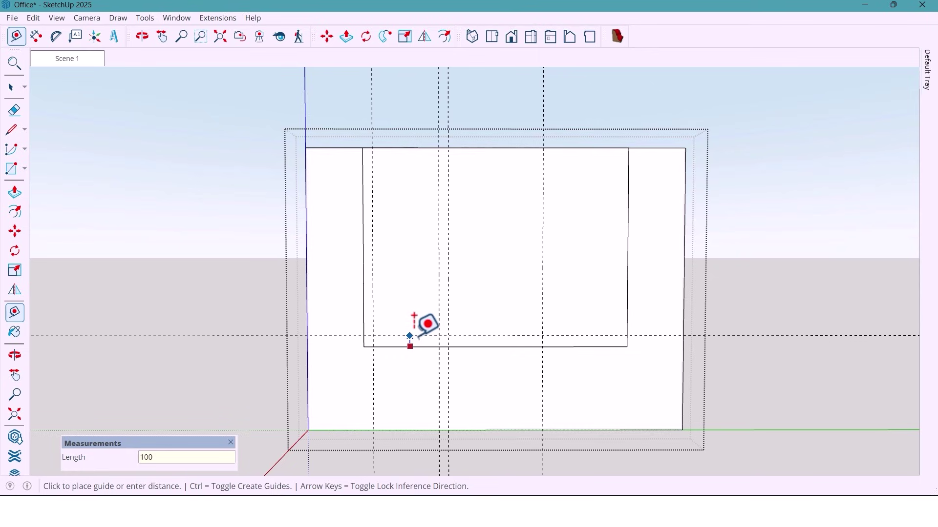
{"action": "key", "text": "Return"}
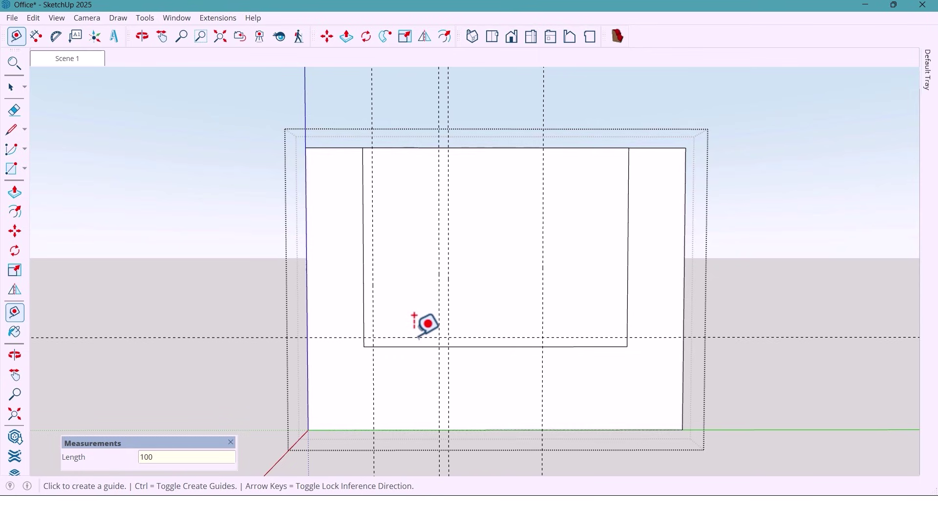
{"action": "left_click", "coordinate": [414, 148]}
{"action": "type", "text": "10"}
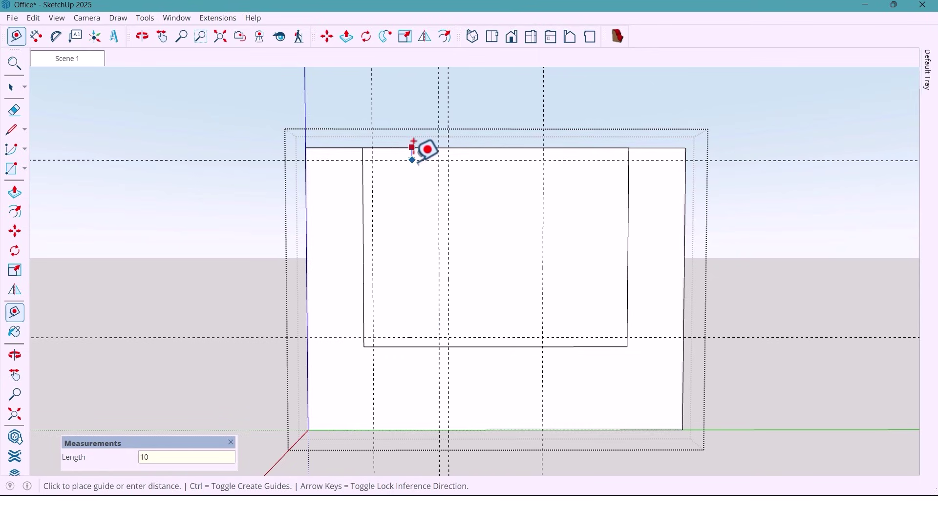
{"action": "type", "text": "0"}
{"action": "key", "text": "Return"}
- Draw a narrow left rectangle and a wider right rectangle between guide intersections
{"action": "key", "text": "r"}
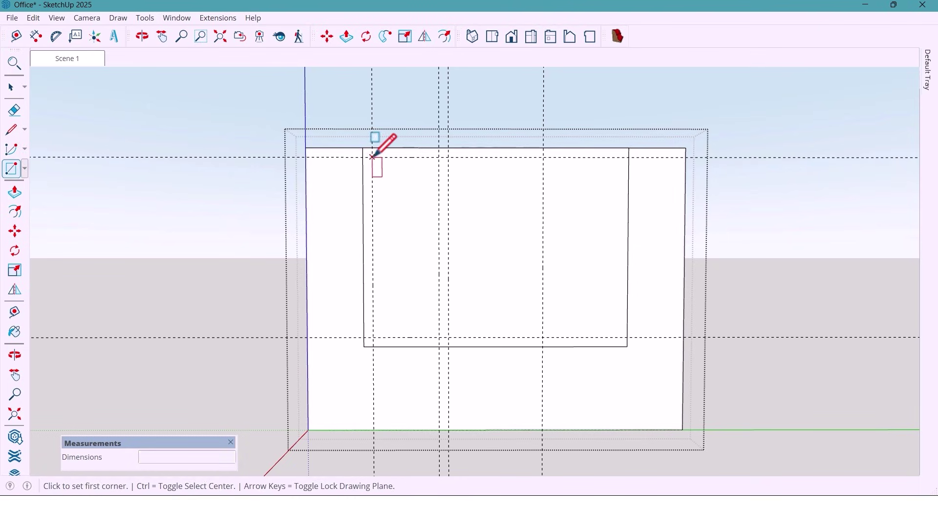
{"action": "left_click", "coordinate": [372, 156]}
{"action": "left_click", "coordinate": [438, 337]}
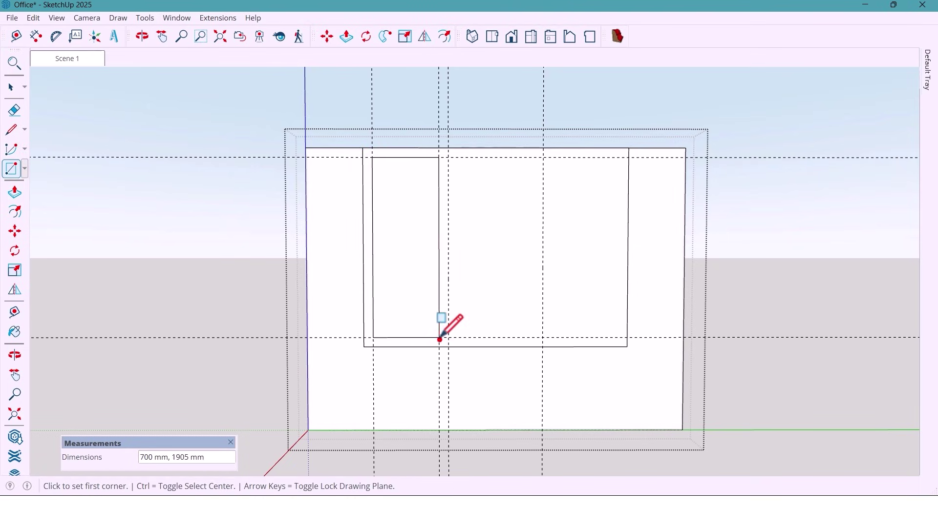
{"action": "left_click", "coordinate": [448, 156]}
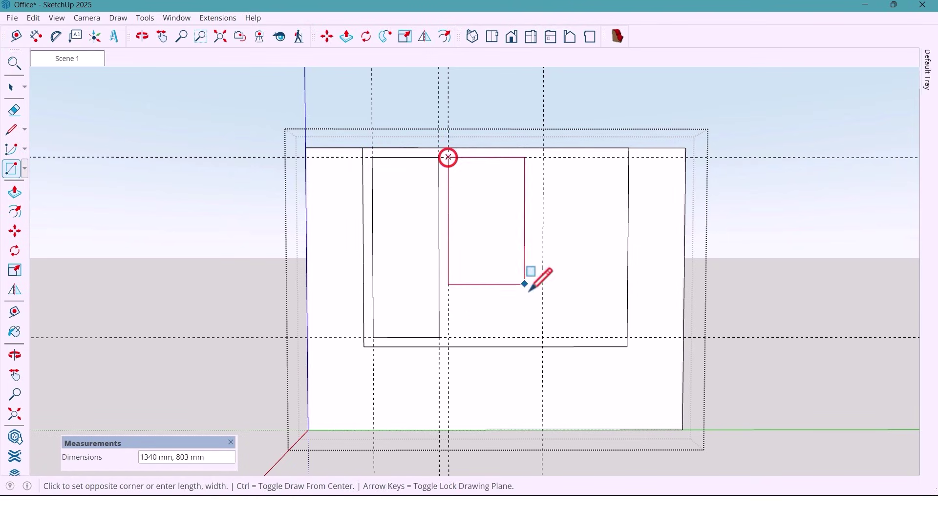
{"action": "left_click", "coordinate": [542, 337]}
{"action": "key", "text": "space"}
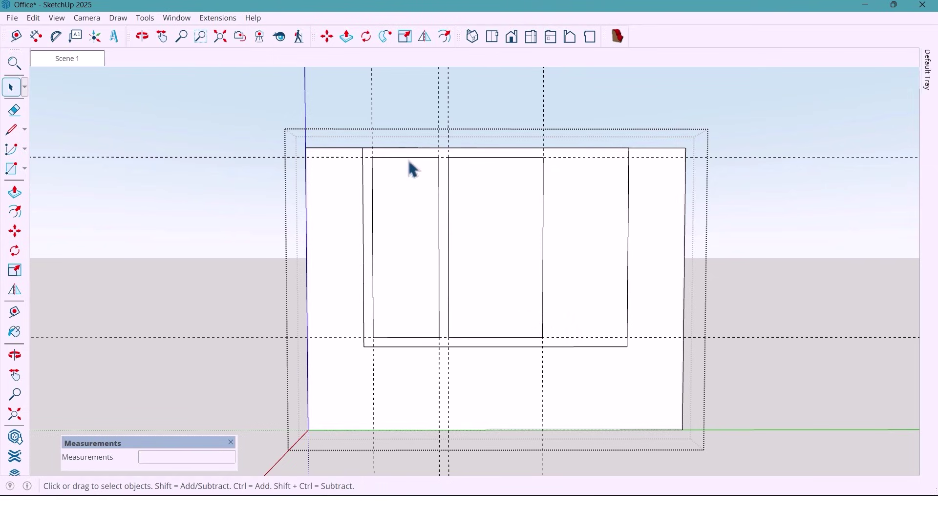
- Copy the narrow panel's top edge 400 mm down, then another 100 mm lower
{"action": "key", "text": "m"}
{"action": "key", "text": "ctrl"}
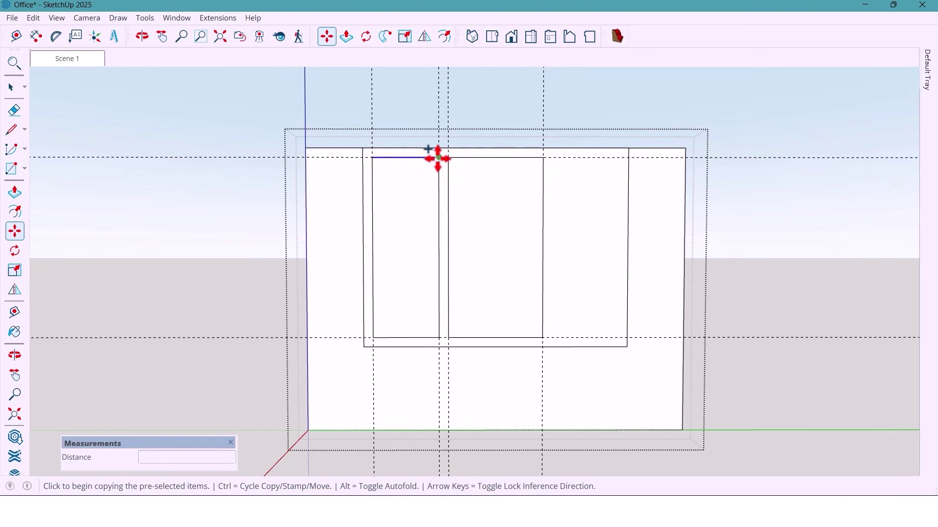
{"action": "left_click", "coordinate": [439, 157]}
{"action": "type", "text": "400"}
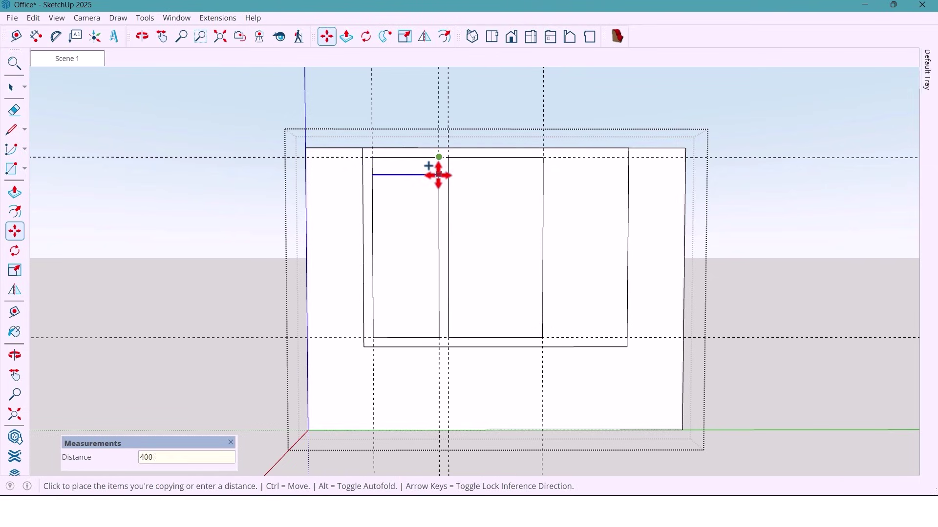
{"action": "key", "text": "Return"}
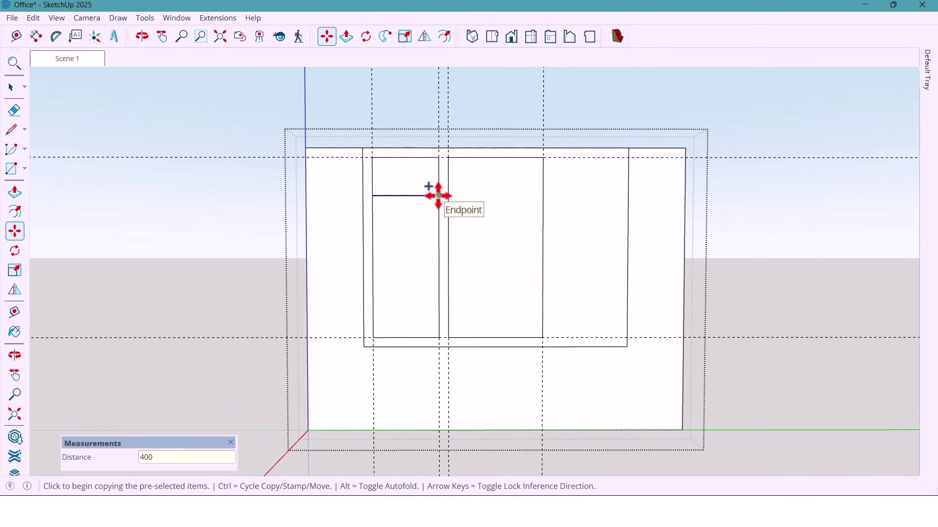
{"action": "left_click", "coordinate": [439, 196]}
{"action": "type", "text": "1"}
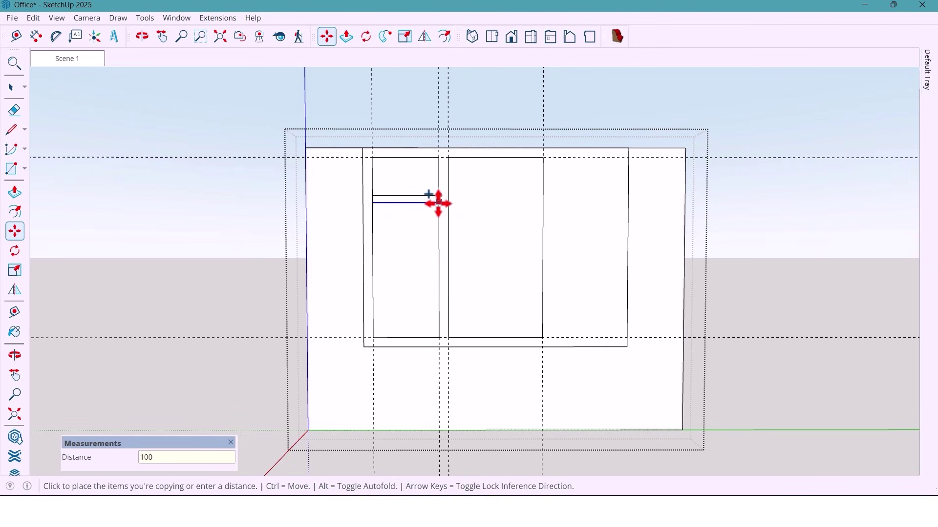
{"action": "key", "text": "Return"}
{"action": "key", "text": "space"}
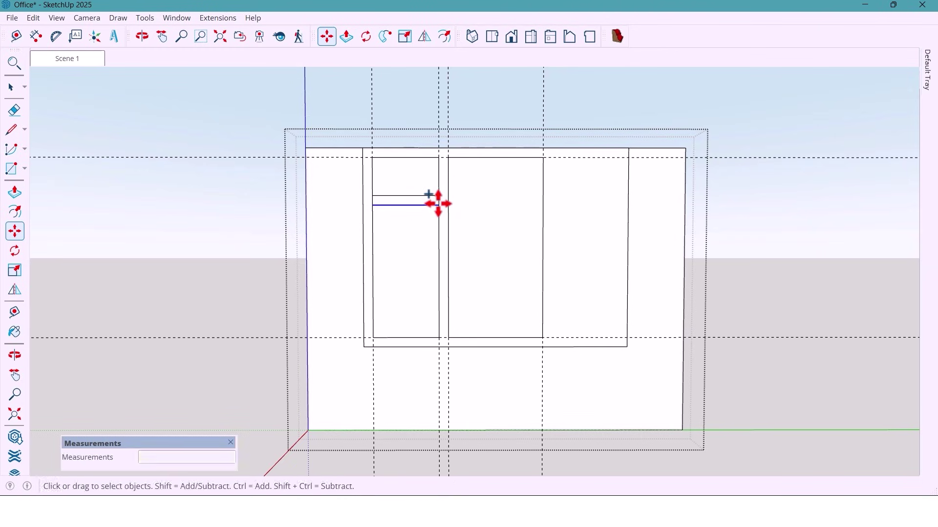
- Erase the two short edges between copied lines and all guides, then float the Profile Builder toolbar
{"action": "key", "text": "e"}
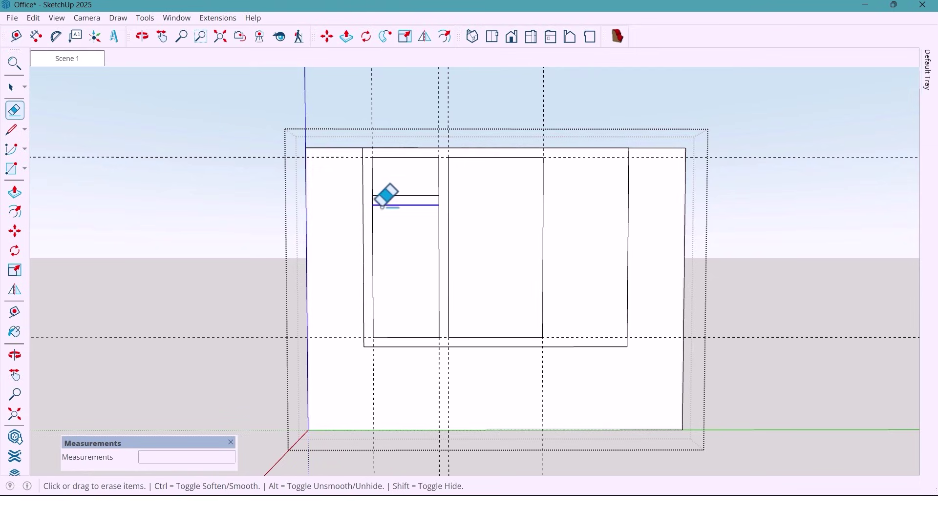
{"action": "left_click", "coordinate": [374, 201]}
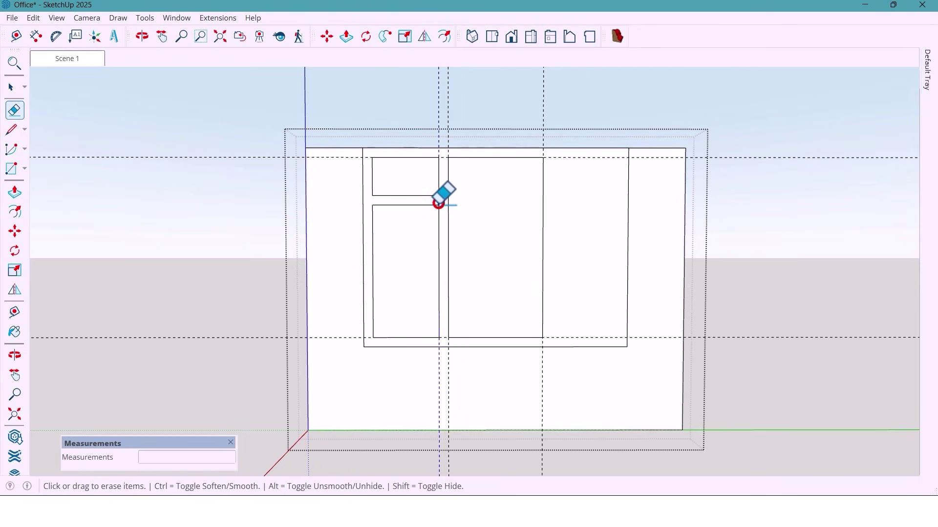
{"action": "left_click", "coordinate": [439, 202]}
{"action": "left_click", "coordinate": [366, 157]}
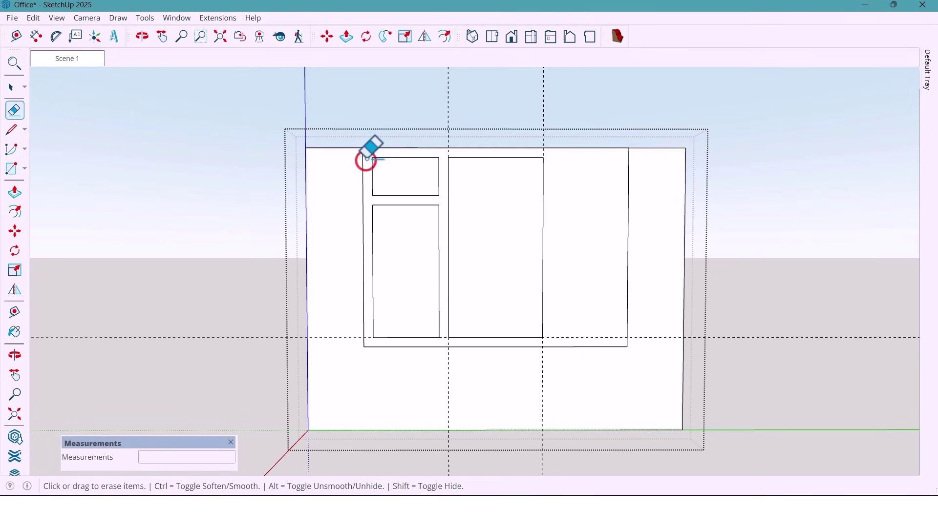
{"action": "left_click", "coordinate": [443, 337]}
{"action": "left_click", "coordinate": [447, 343]}
{"action": "left_click", "coordinate": [543, 342]}
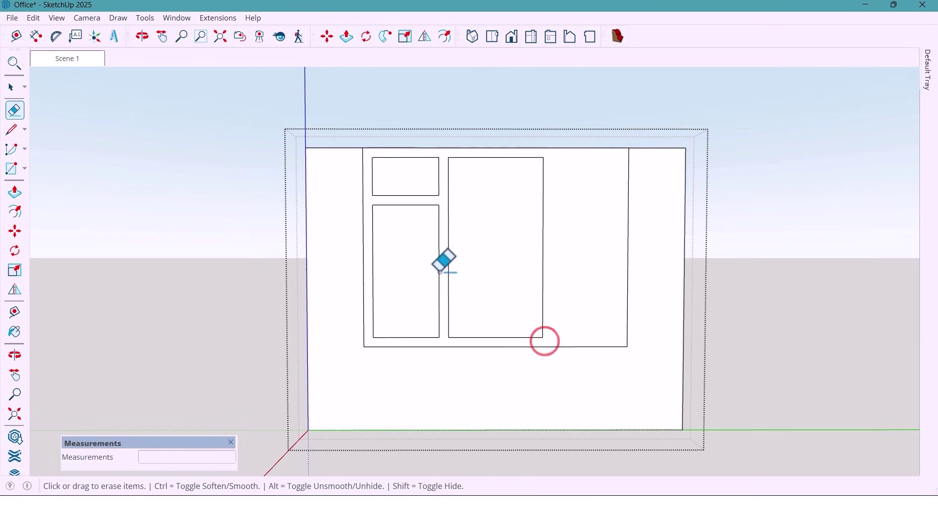
{"action": "key", "text": "space"}
{"action": "scroll", "coordinate": [421, 193], "scroll_direction": "up", "scroll_amount": 1}
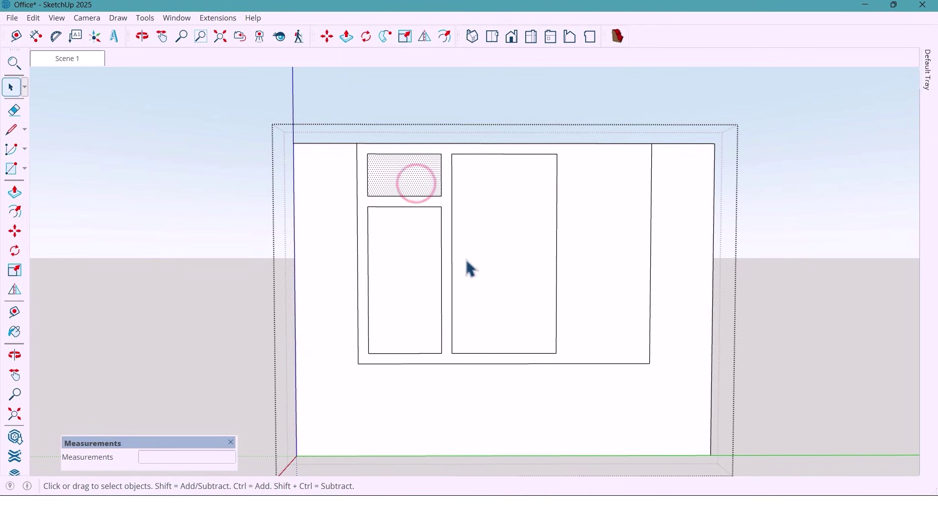
{"action": "left_click_drag", "start_coordinate": [608, 37], "coordinate": [227, 155]}
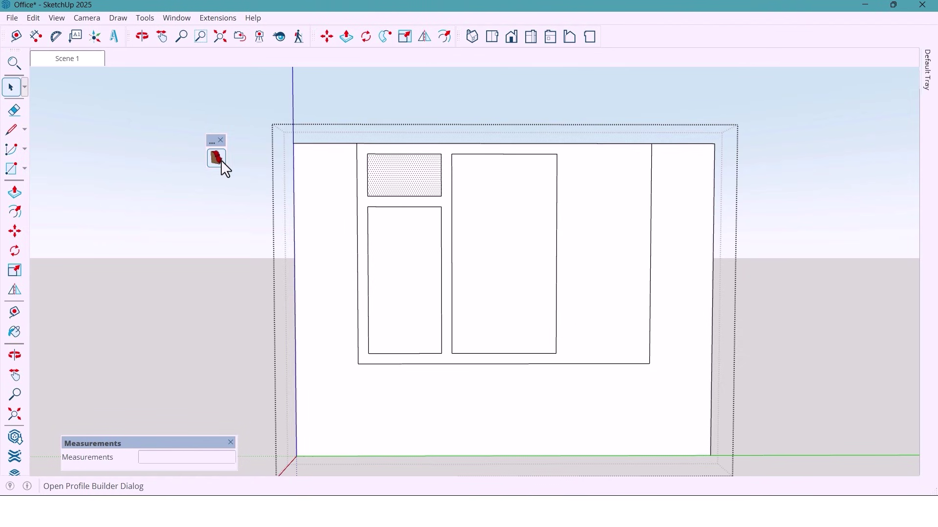
- Build the Picture Rails moulding around the small top panel, keeping the path direction
{"action": "left_click", "coordinate": [217, 158]}
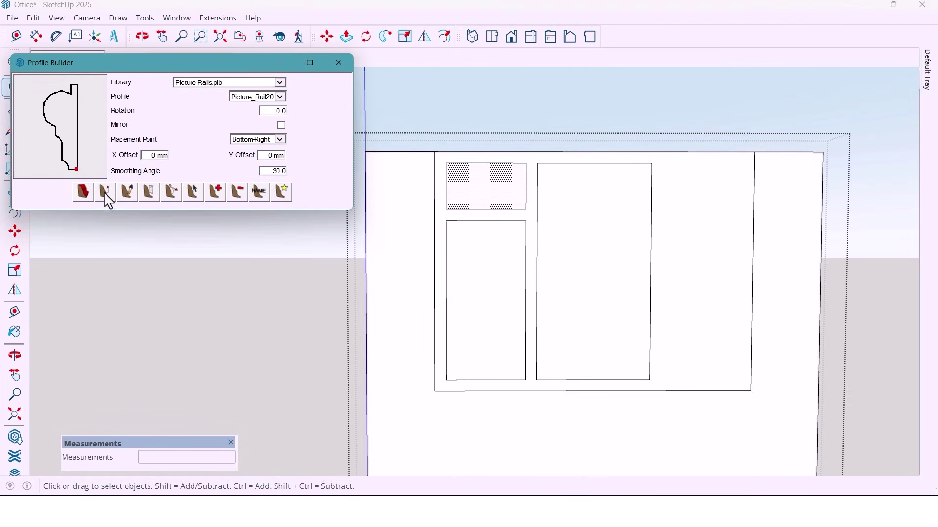
{"action": "left_click", "coordinate": [103, 192]}
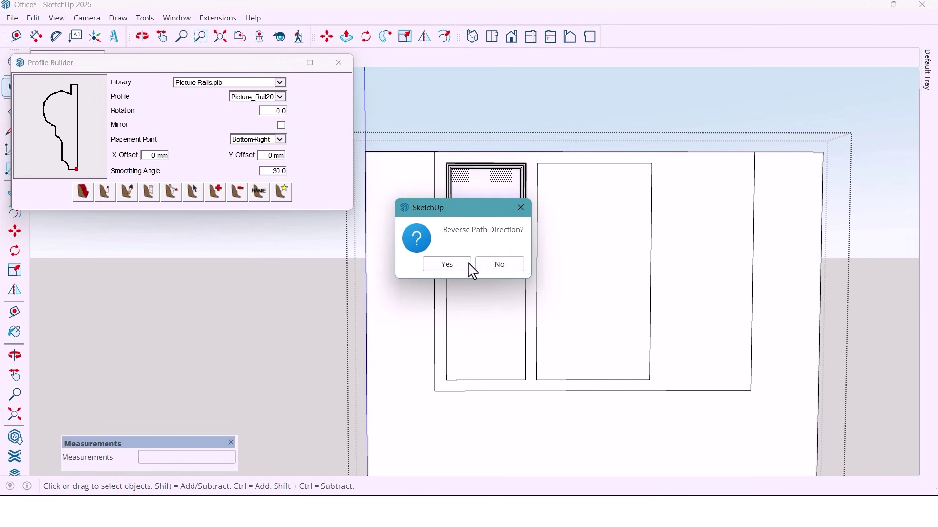
{"action": "left_click", "coordinate": [488, 266]}
{"action": "scroll", "coordinate": [526, 205], "scroll_direction": "up", "scroll_amount": 5}
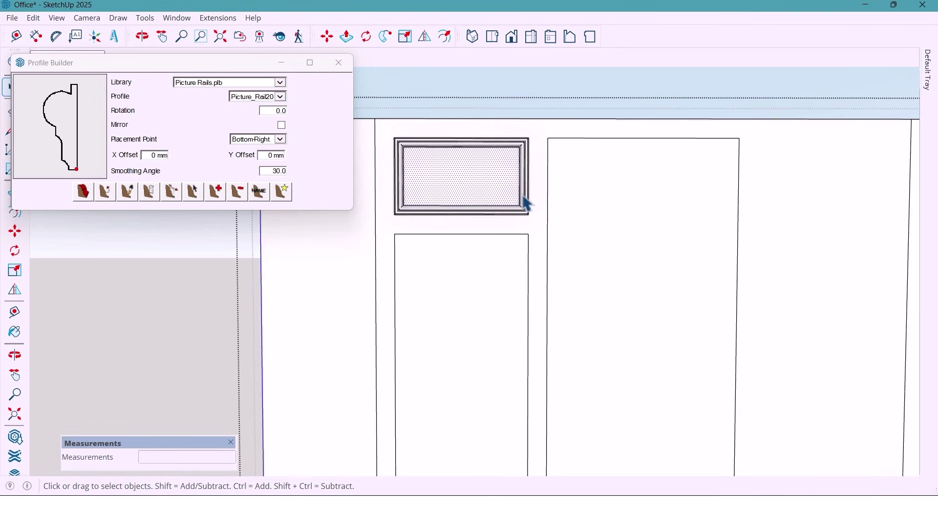
{"action": "middle_click_drag", "start_coordinate": [525, 205], "coordinate": [550, 241]}
{"action": "scroll", "coordinate": [502, 226], "scroll_direction": "down", "scroll_amount": 8}
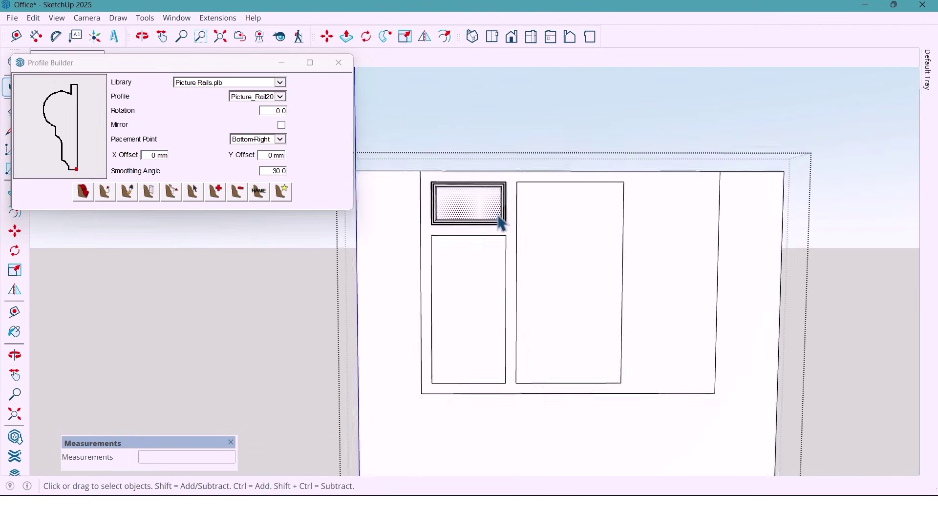
{"action": "middle_click_drag", "start_coordinate": [497, 224], "coordinate": [483, 283]}
- Add picture-rail moulding to the tall lower-left and middle panels, then select both left frames
{"action": "left_click", "coordinate": [480, 277]}
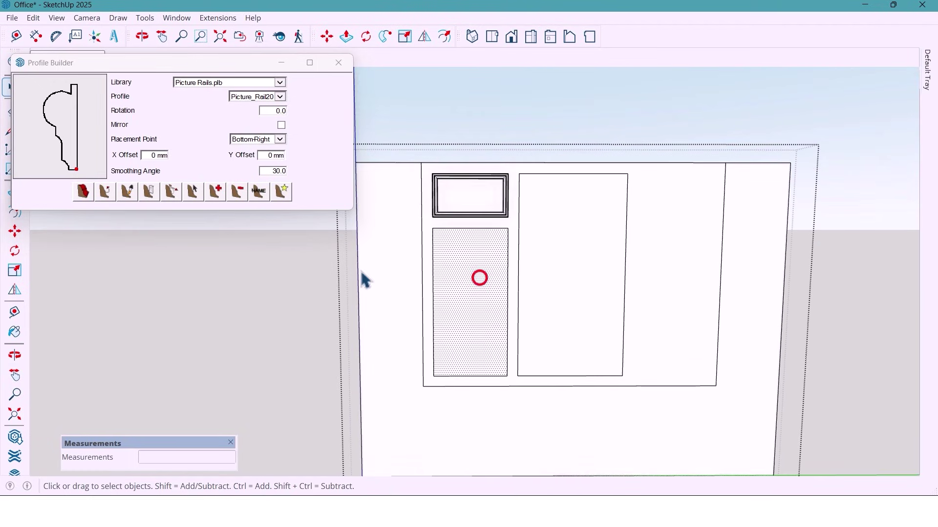
{"action": "left_click", "coordinate": [99, 192]}
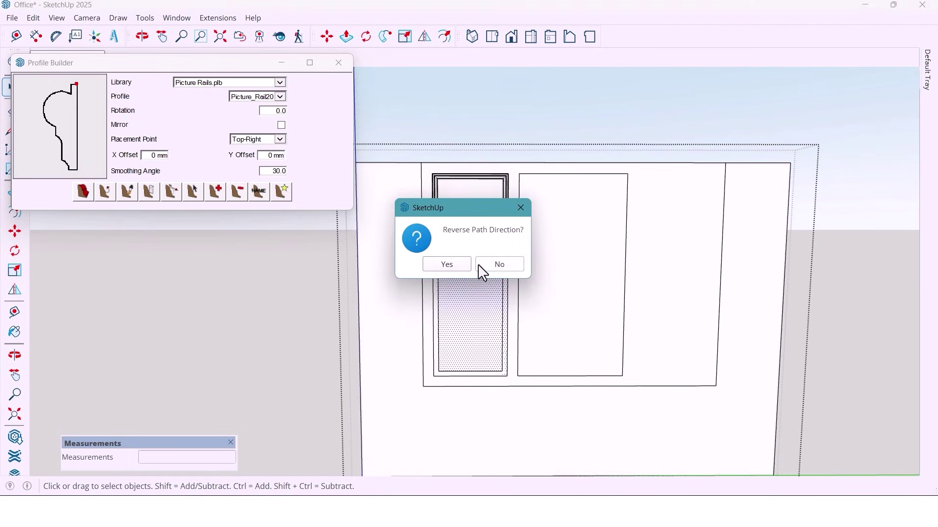
{"action": "left_click", "coordinate": [460, 263]}
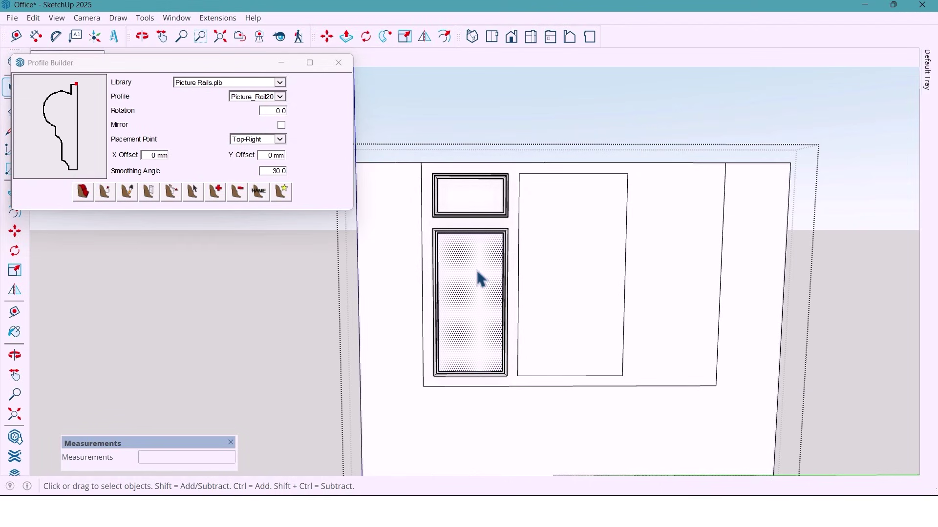
{"action": "middle_click_drag", "start_coordinate": [498, 255], "coordinate": [479, 266], "text": "shift"}
{"action": "left_click", "coordinate": [500, 264]}
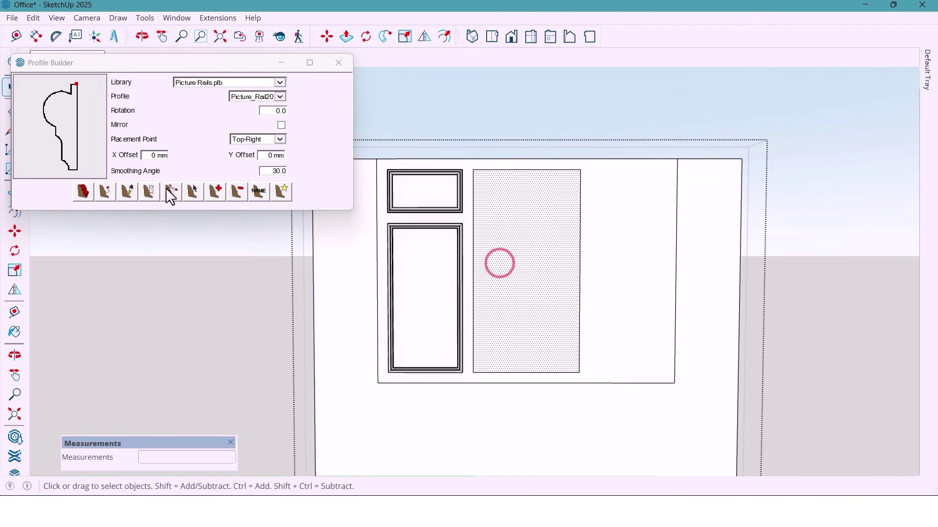
{"action": "left_click", "coordinate": [106, 192]}
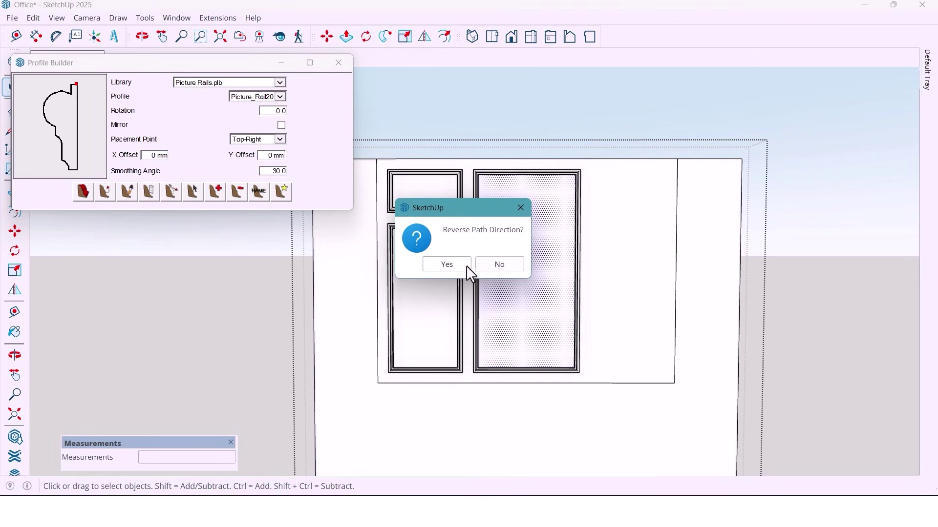
{"action": "left_click", "coordinate": [490, 268]}
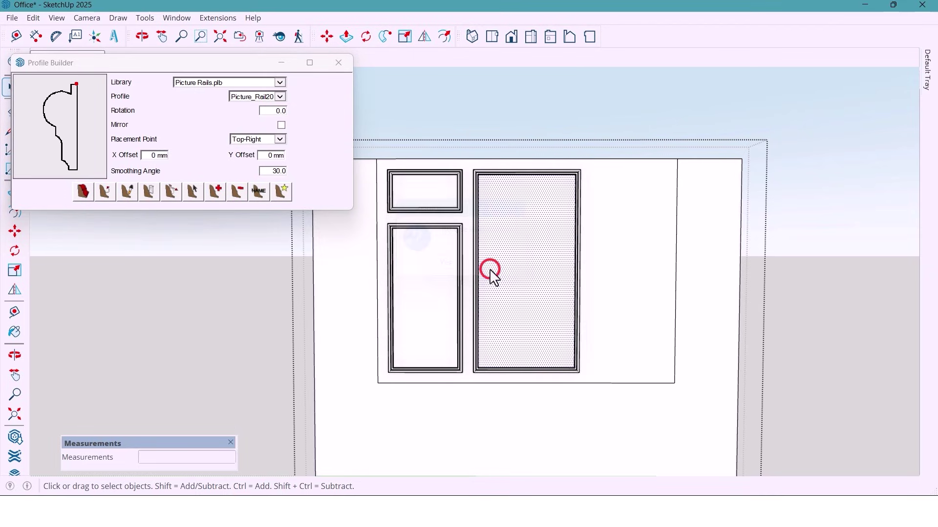
{"action": "left_click", "coordinate": [459, 284]}
{"action": "left_click", "coordinate": [460, 201], "text": "ctrl"}
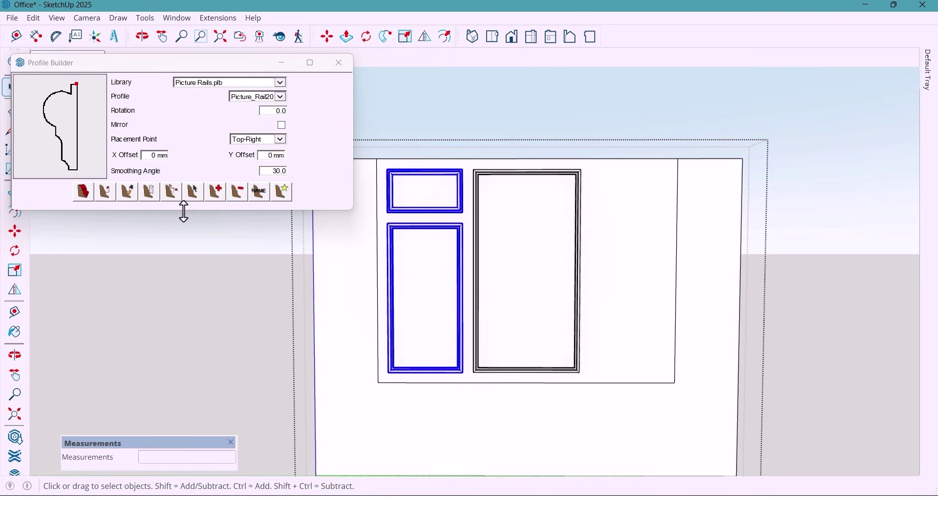
- Flip-copy the two left panel frames to the right of the centre panel and close Profile Builder
{"action": "left_click", "coordinate": [15, 289]}
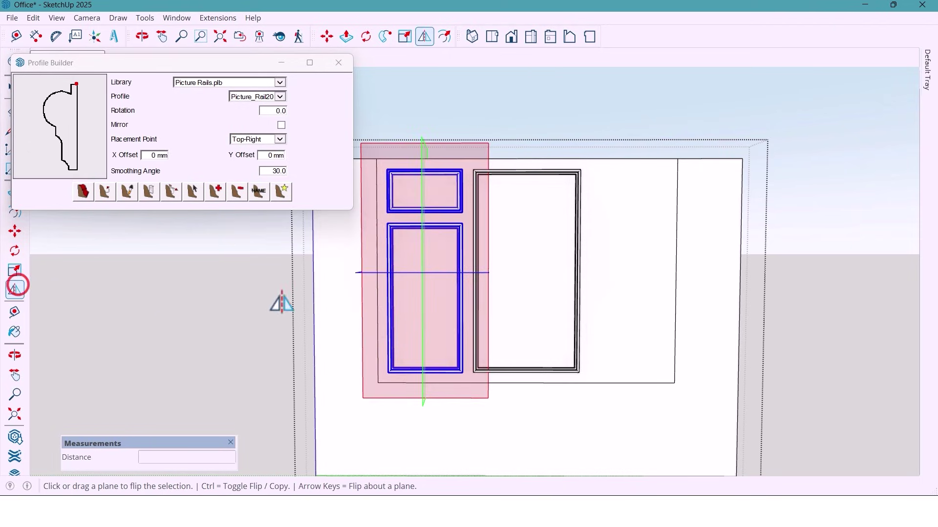
{"action": "left_click_drag", "start_coordinate": [424, 408], "coordinate": [519, 383]}
{"action": "key", "text": "ctrl"}
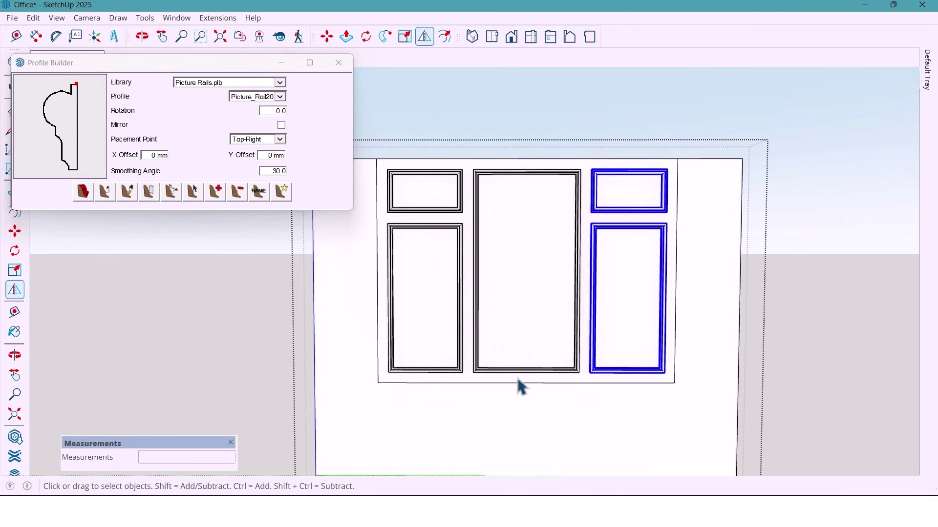
{"action": "left_click", "coordinate": [338, 62]}
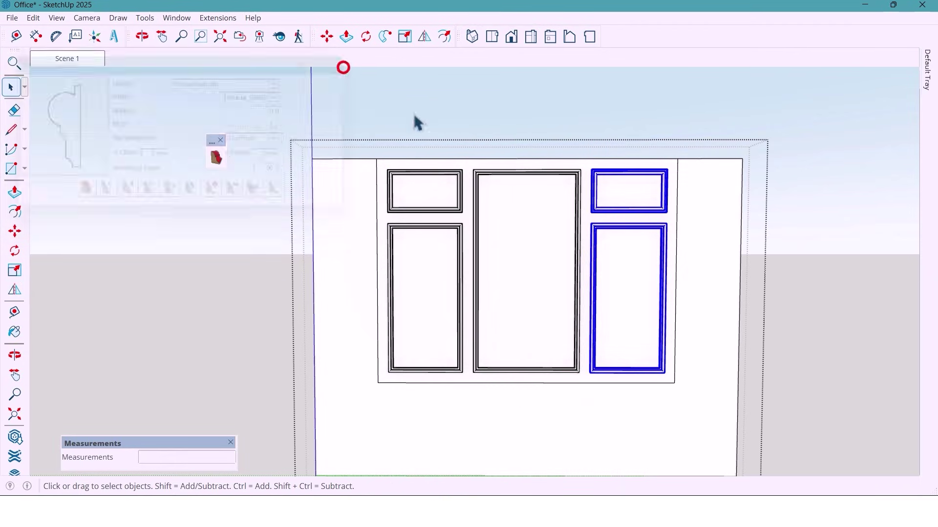
- Offset the centre panel face inward twice, the second inset at 20 mm
{"action": "key", "text": "f"}
{"action": "left_click", "coordinate": [450, 281]}
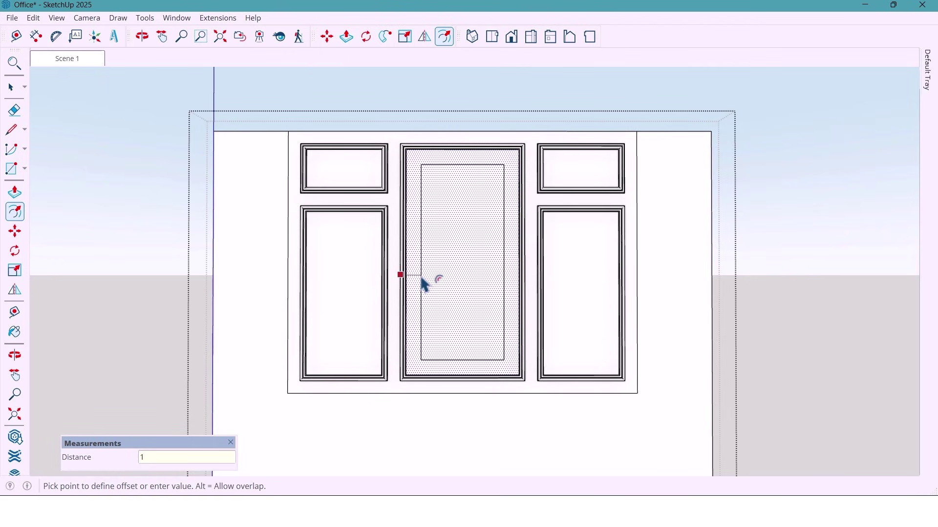
{"action": "left_click", "coordinate": [425, 284]}
{"action": "scroll", "coordinate": [424, 283], "scroll_direction": "up", "scroll_amount": 3}
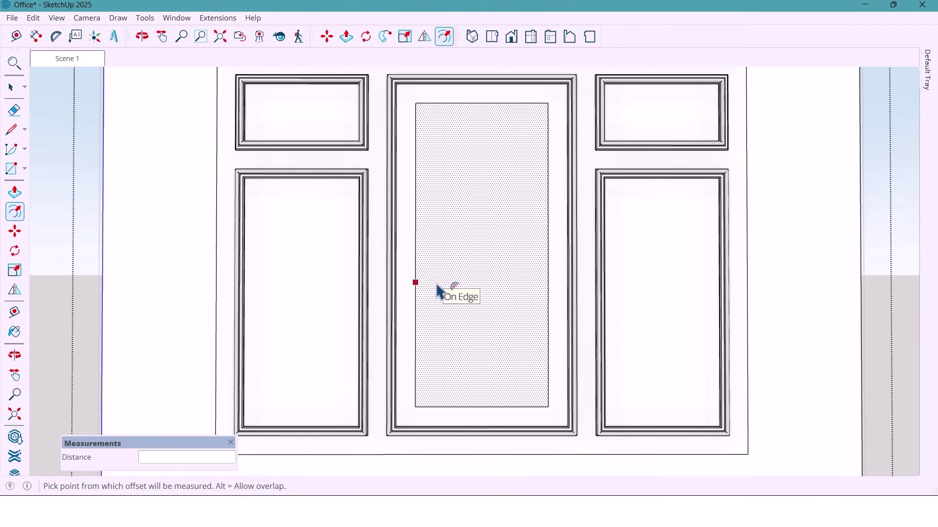
{"action": "left_click", "coordinate": [437, 286]}
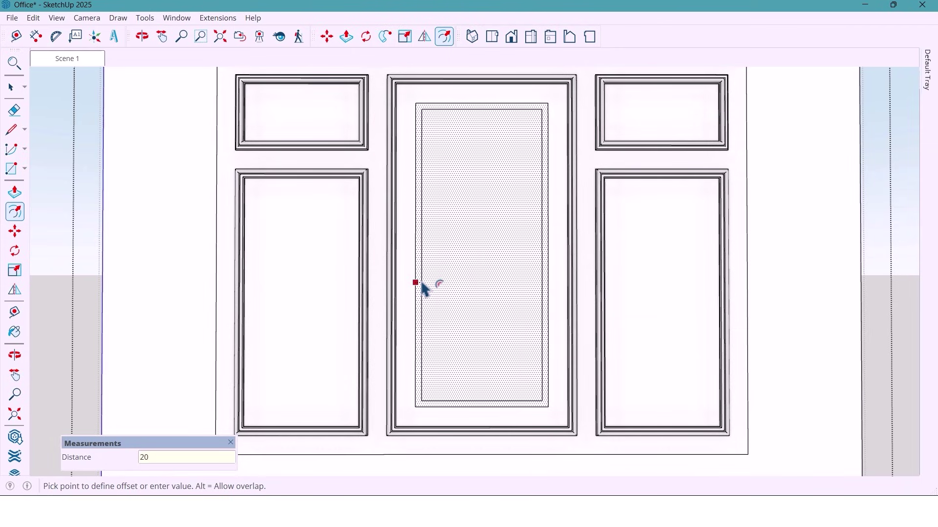
{"action": "key", "text": "Return"}
- Push/Pull the thin inset strip out 15 mm
{"action": "key", "text": "p"}
{"action": "scroll", "coordinate": [419, 298], "scroll_direction": "up", "scroll_amount": 4}
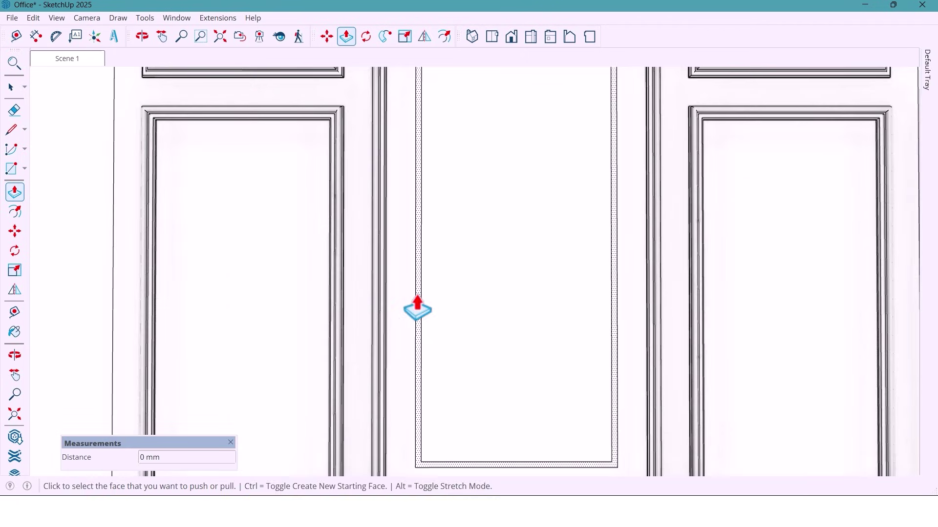
{"action": "middle_click_drag", "start_coordinate": [418, 303], "coordinate": [418, 342]}
{"action": "left_click", "coordinate": [419, 342]}
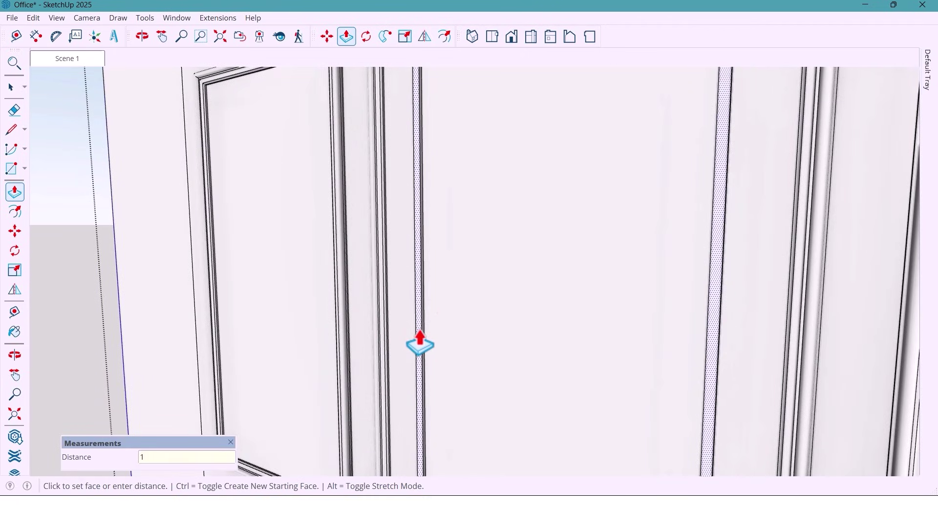
{"action": "type", "text": "15"}
{"action": "key", "text": "Return"}
- Orbit back to a straight front view of the wall panels
{"action": "middle_click_drag", "start_coordinate": [420, 344], "coordinate": [465, 293]}
{"action": "scroll", "coordinate": [476, 303], "scroll_direction": "down", "scroll_amount": 3}
{"action": "key", "text": "space"}
{"action": "scroll", "coordinate": [476, 304], "scroll_direction": "down", "scroll_amount": 3}
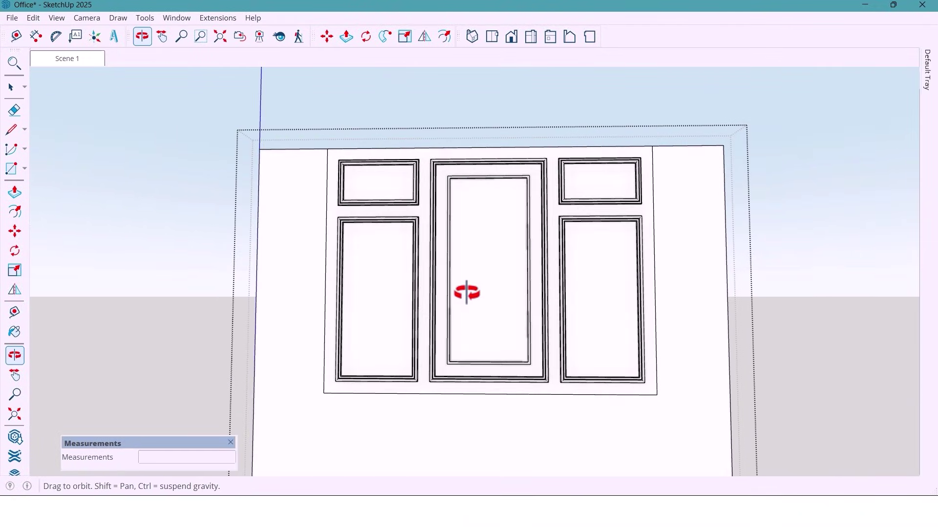
{"action": "key", "text": "o"}
{"action": "left_click_drag", "start_coordinate": [477, 305], "coordinate": [477, 316]}
{"action": "key", "text": "space"}
{"action": "scroll", "coordinate": [479, 324], "scroll_direction": "down", "scroll_amount": 3}
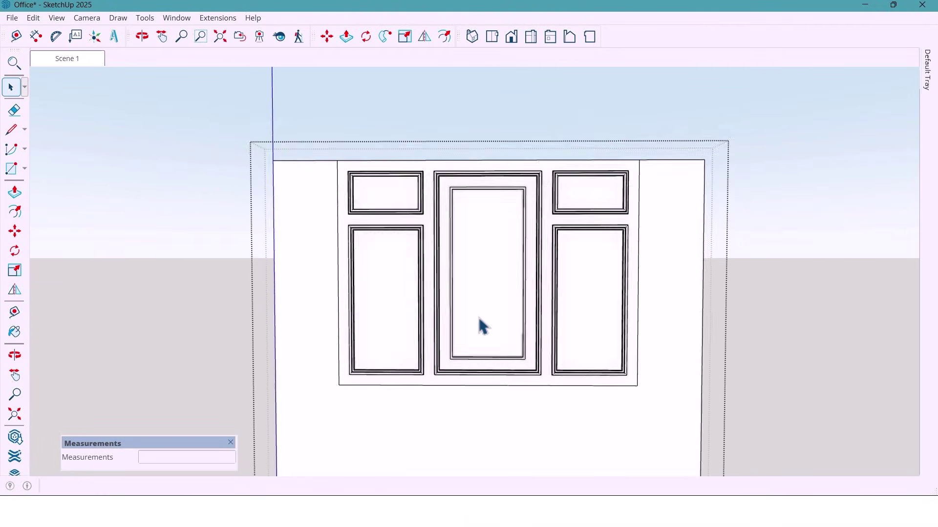
- Exit the wall panel group, angle the view on the cabinets, and pin the Materials panel open
{"action": "key", "text": "Escape"}
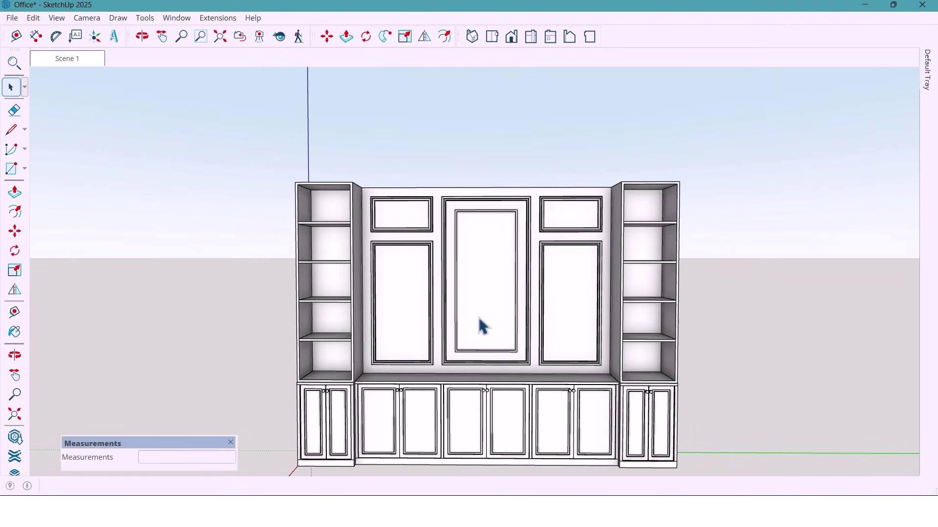
{"action": "scroll", "coordinate": [483, 322], "scroll_direction": "down", "scroll_amount": 1}
{"action": "key", "text": "o"}
{"action": "left_click_drag", "start_coordinate": [502, 341], "coordinate": [567, 259]}
{"action": "key", "text": "space"}
{"action": "mouse_move", "coordinate": [925, 91]}
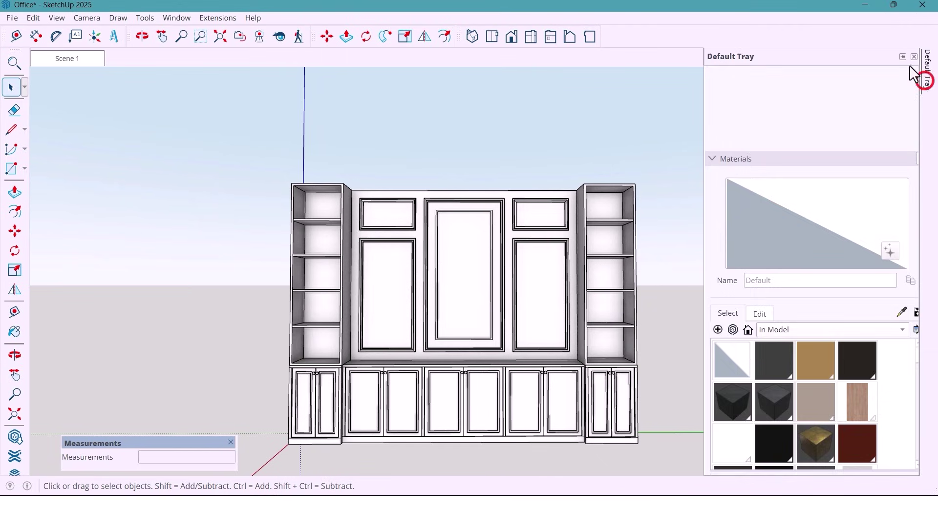
{"action": "left_click", "coordinate": [903, 56]}
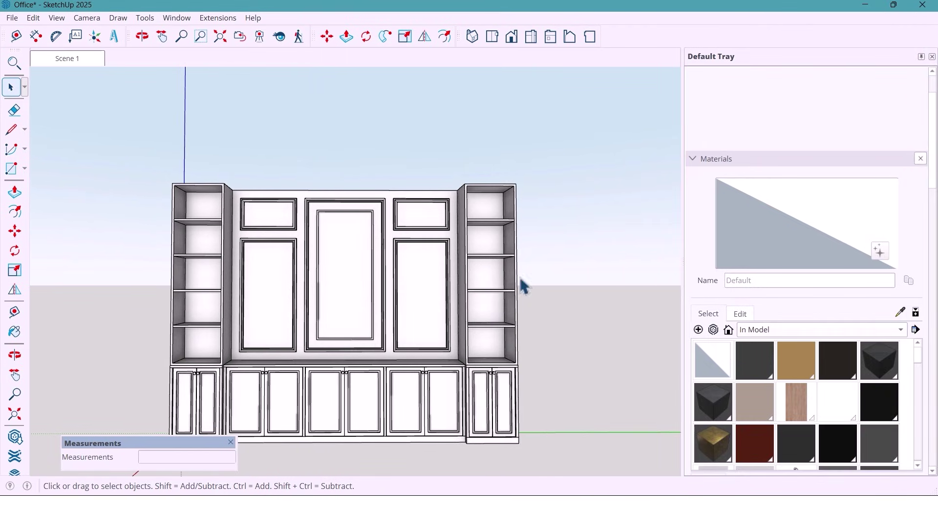
{"action": "key", "text": "o"}
{"action": "left_click_drag", "start_coordinate": [508, 243], "coordinate": [508, 254]}
{"action": "key", "text": "space"}
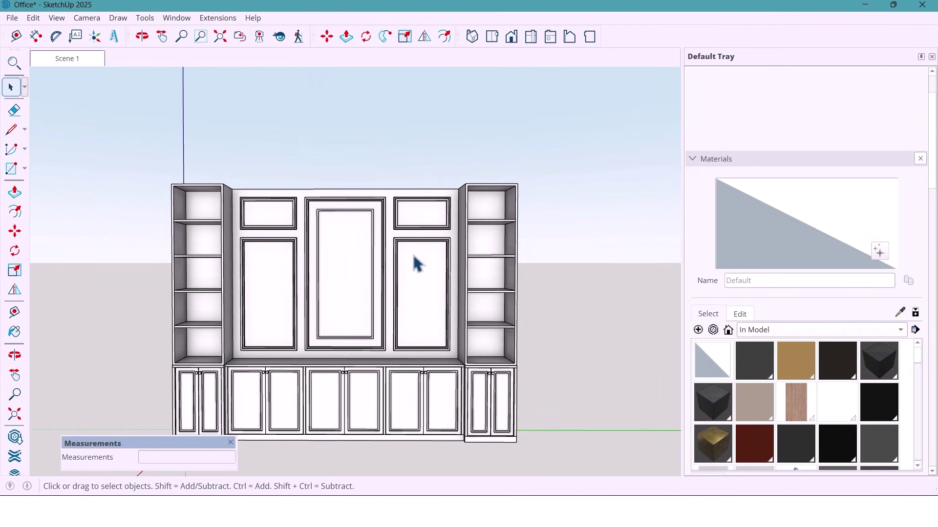
- Paint the centre wall unit and the right-hand bookcase Black Matt
{"action": "left_click", "coordinate": [888, 362]}
{"action": "left_click", "coordinate": [715, 314]}
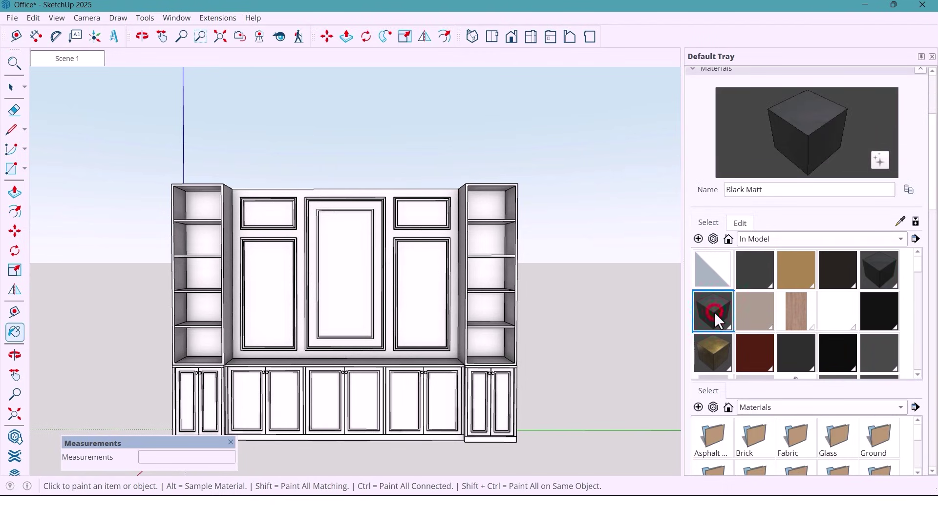
{"action": "left_click", "coordinate": [350, 273]}
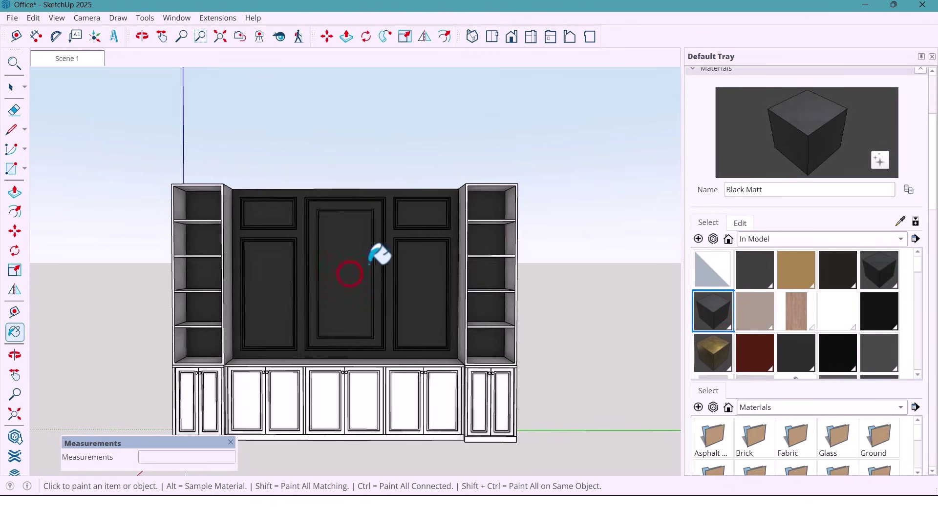
{"action": "left_click", "coordinate": [467, 221]}
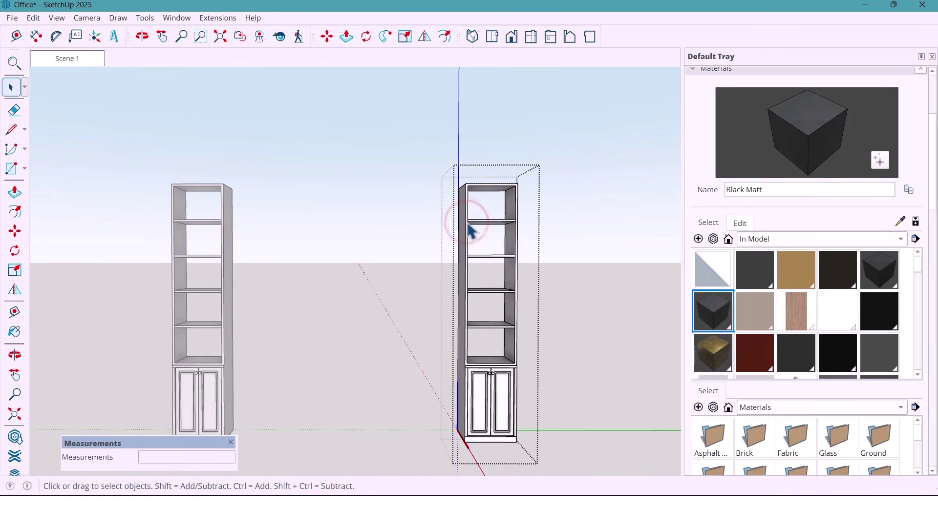
{"action": "key", "text": "b"}
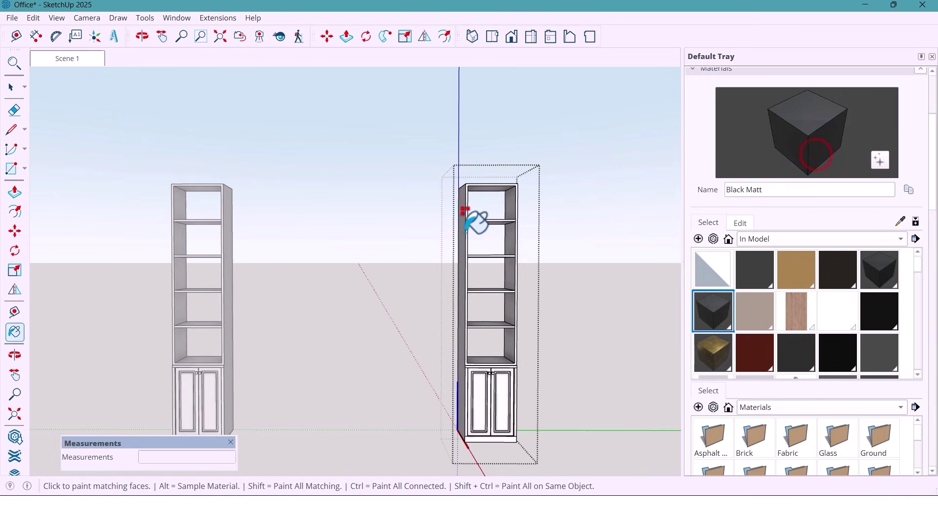
{"action": "left_click", "coordinate": [463, 230]}
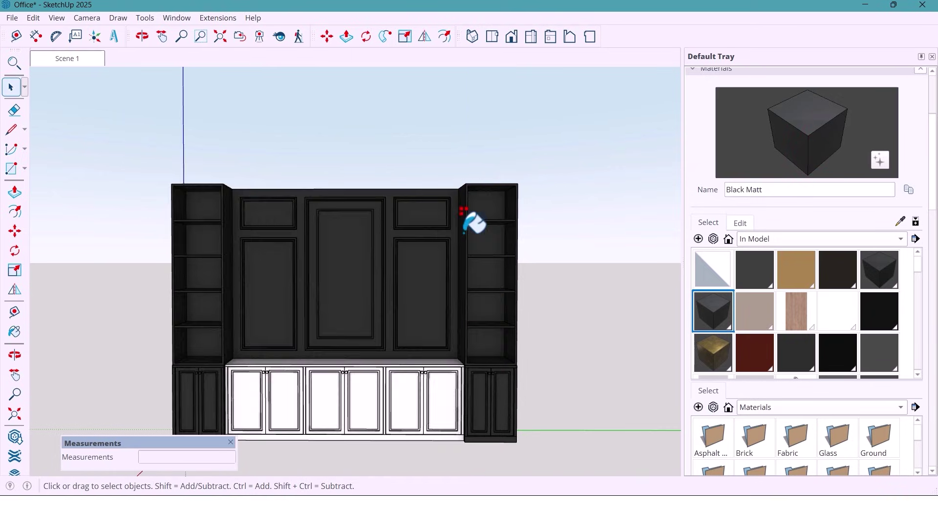
- Enter the base cabinet component and paint its doors Black Matt
{"action": "scroll", "coordinate": [484, 361], "scroll_direction": "up", "scroll_amount": 10}
{"action": "double_click", "coordinate": [487, 356]}
{"action": "double_click", "coordinate": [482, 332]}
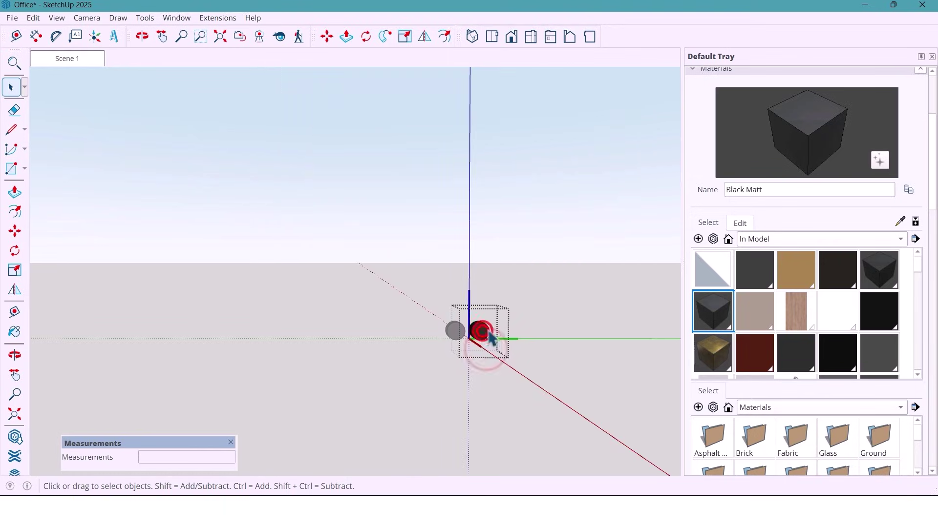
{"action": "key", "text": "ctrl"}
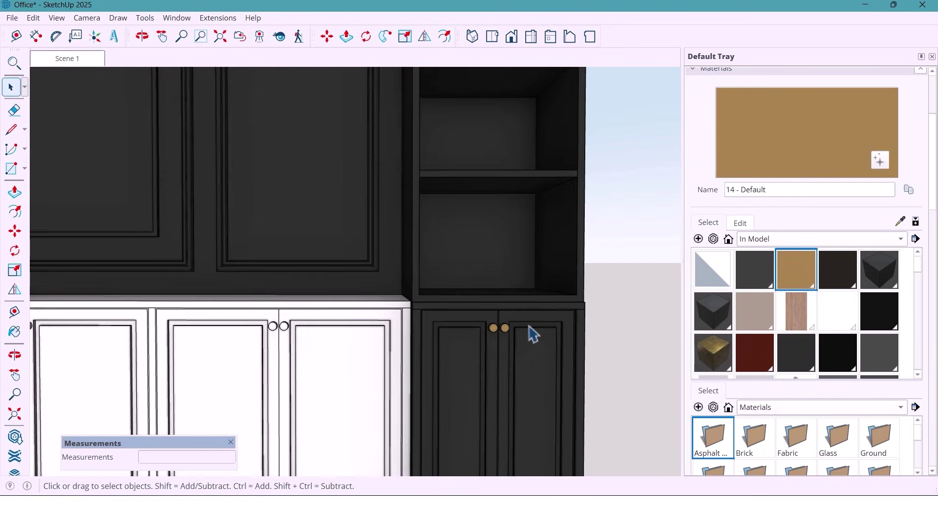
{"action": "scroll", "coordinate": [532, 334], "scroll_direction": "down", "scroll_amount": 6}
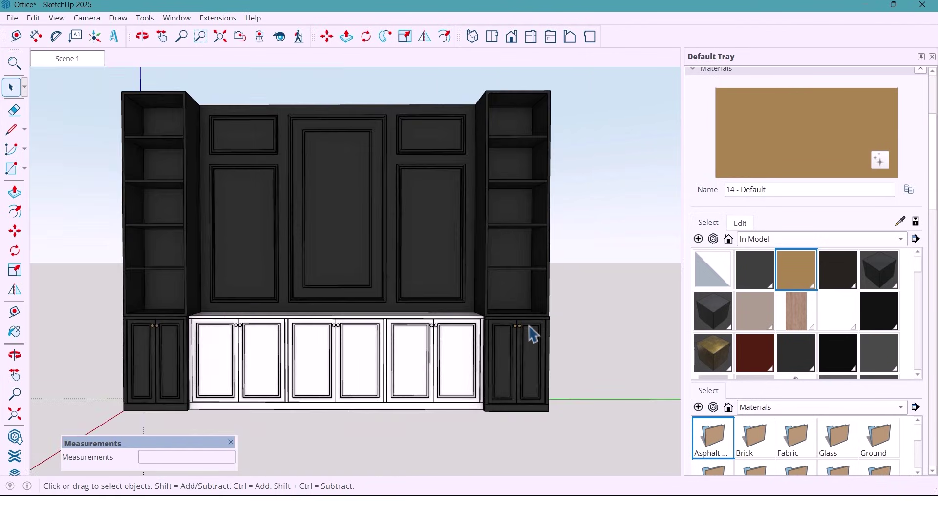
{"action": "scroll", "coordinate": [468, 356], "scroll_direction": "up", "scroll_amount": 3}
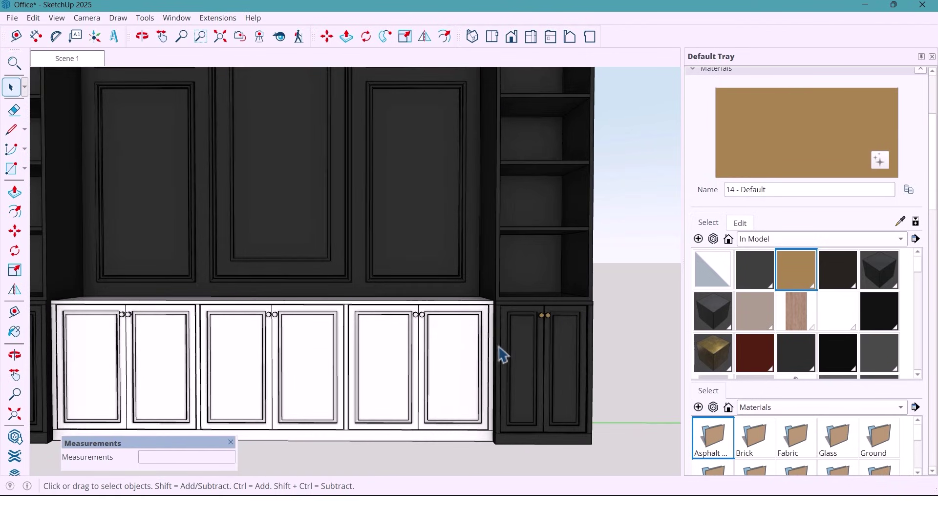
{"action": "double_click", "coordinate": [480, 330]}
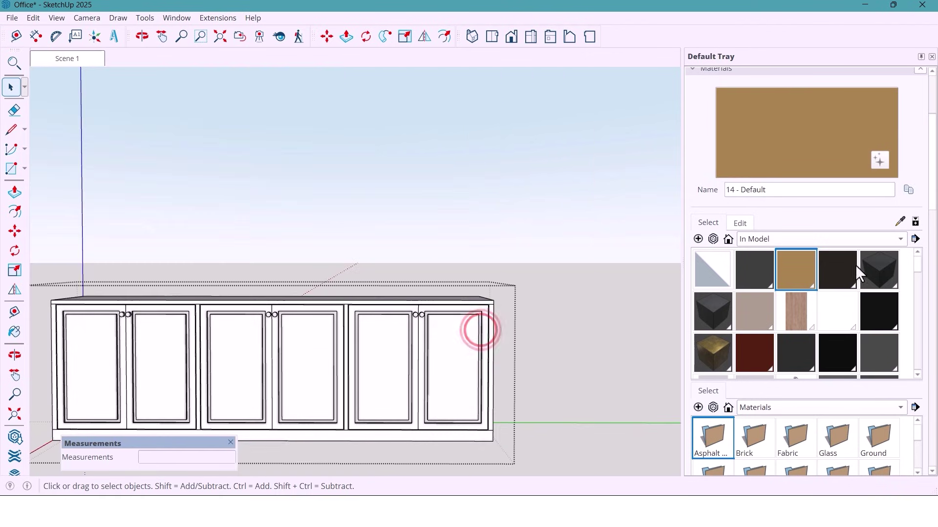
{"action": "left_click", "coordinate": [720, 315]}
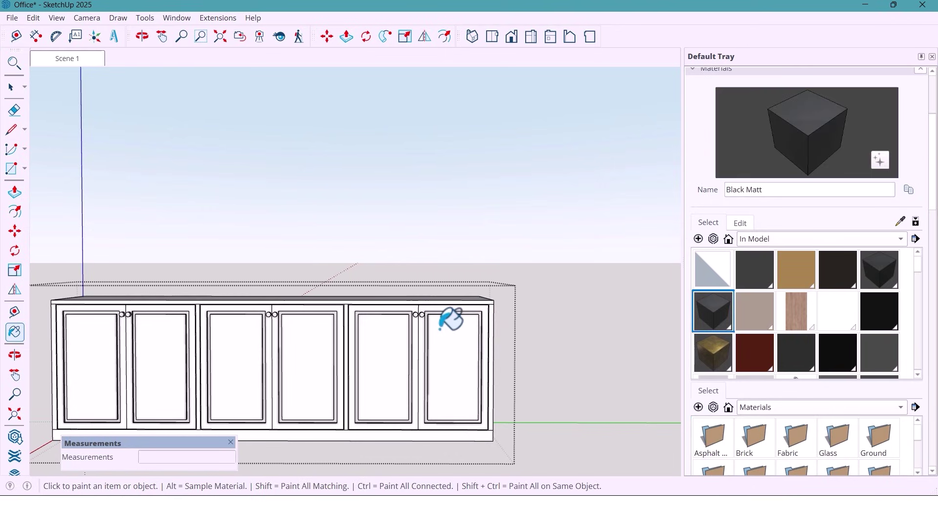
{"action": "left_click", "coordinate": [445, 300]}
{"action": "key", "text": "space"}
- Apply the tan material to the round door knobs
{"action": "scroll", "coordinate": [425, 325], "scroll_direction": "up", "scroll_amount": 10}
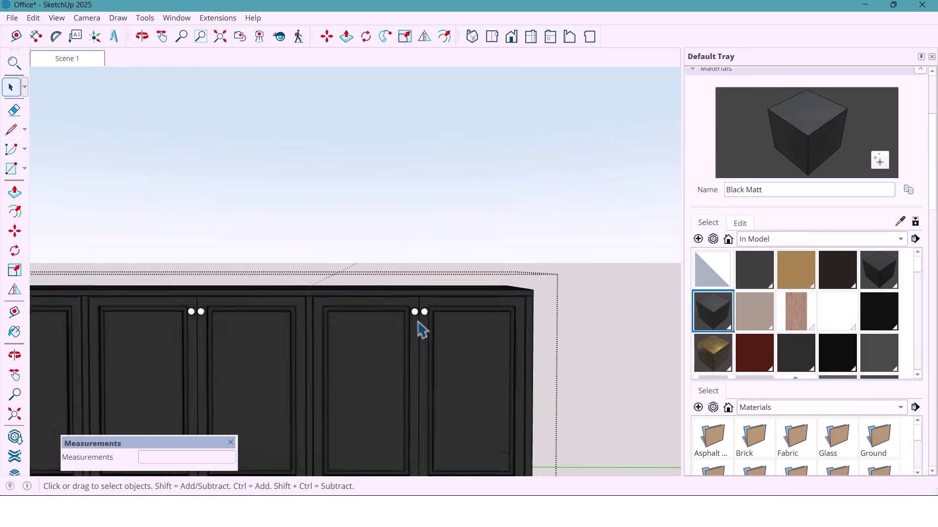
{"action": "scroll", "coordinate": [428, 317], "scroll_direction": "up", "scroll_amount": 2}
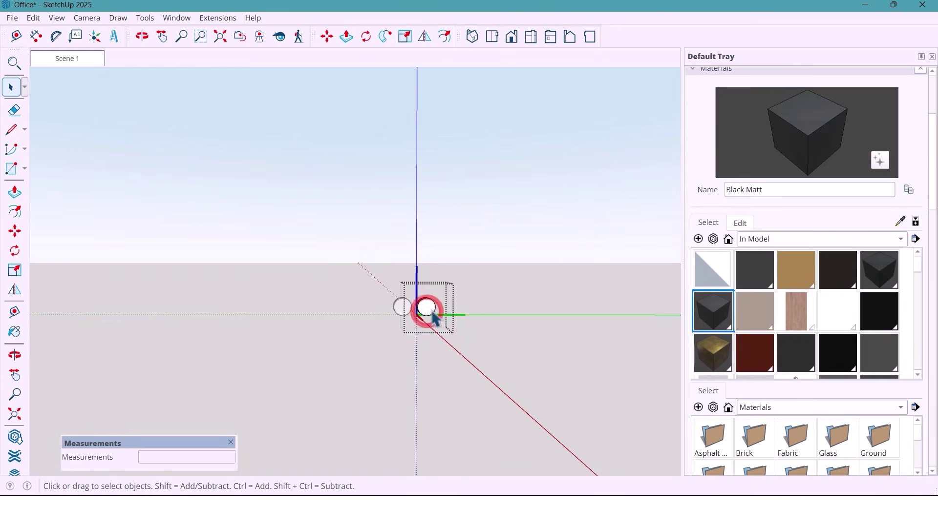
{"action": "left_click", "coordinate": [801, 269]}
{"action": "key", "text": "space"}
{"action": "scroll", "coordinate": [486, 314], "scroll_direction": "up", "scroll_amount": 10}
{"action": "scroll", "coordinate": [486, 314], "scroll_direction": "down", "scroll_amount": 6}
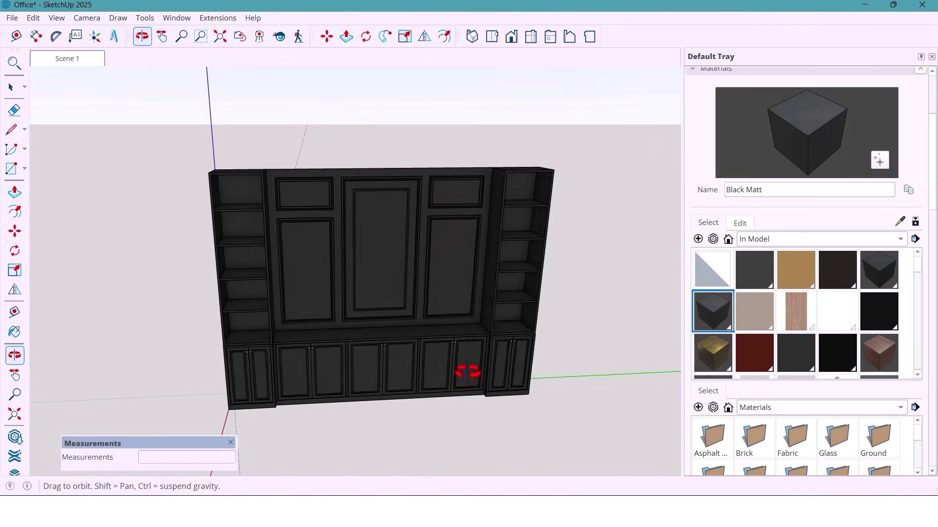
- Inside the base cabinet body group, paint the top and its front edge with Wood_Veneer_15_1K
{"action": "left_click_drag", "start_coordinate": [464, 373], "coordinate": [515, 342]}
{"action": "scroll", "coordinate": [508, 335], "scroll_direction": "up", "scroll_amount": 4}
{"action": "scroll", "coordinate": [435, 337], "scroll_direction": "up", "scroll_amount": 8}
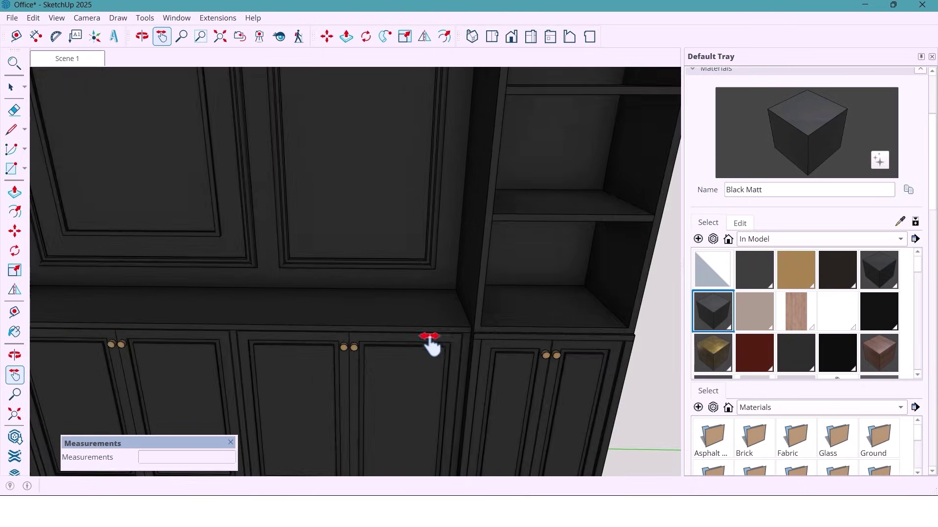
{"action": "key", "text": "space"}
{"action": "double_click", "coordinate": [459, 322]}
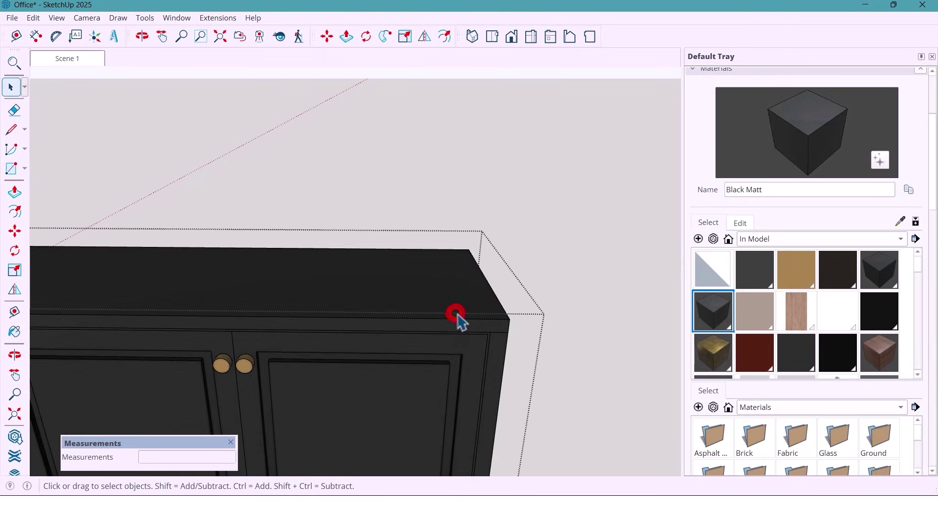
{"action": "double_click", "coordinate": [461, 312]}
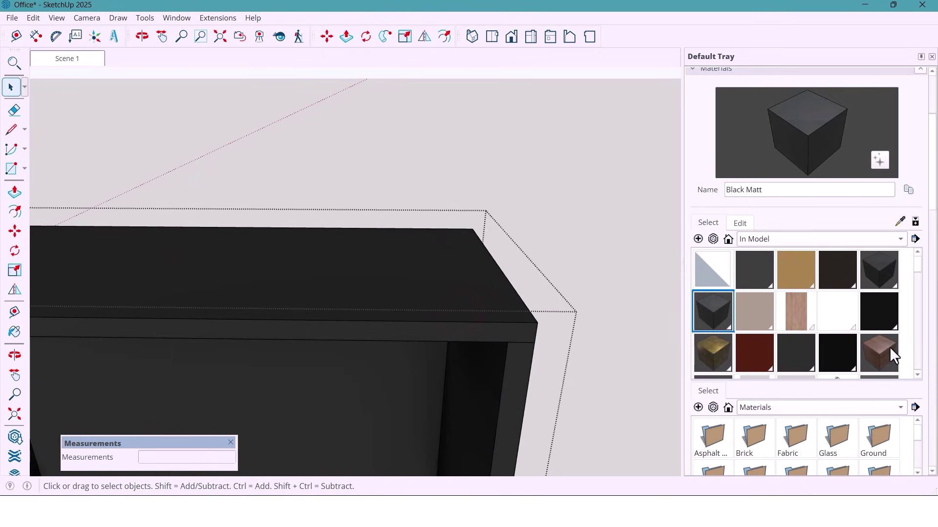
{"action": "left_click", "coordinate": [879, 349]}
{"action": "left_click", "coordinate": [412, 285]}
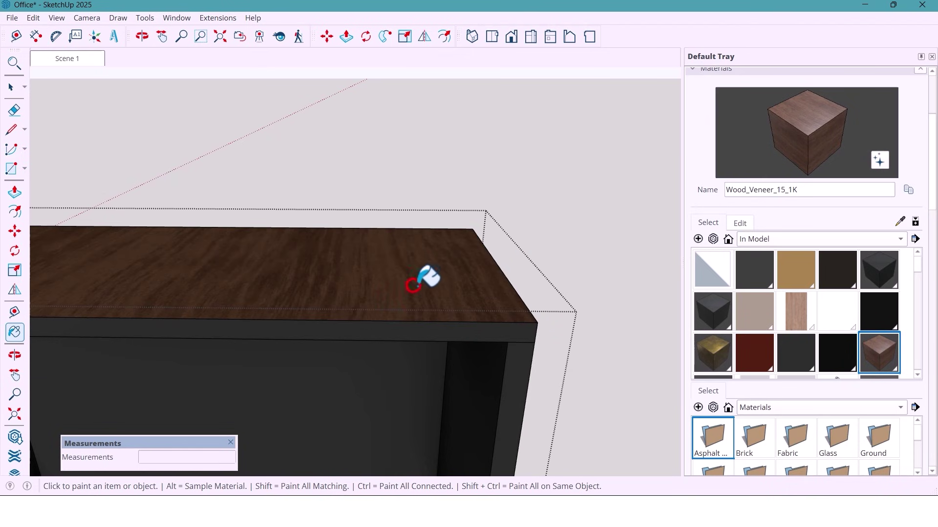
{"action": "left_click", "coordinate": [497, 326]}
- Rotate the cabinet top's wood veneer texture 90 degrees using Texture Position
{"action": "middle_click_drag", "start_coordinate": [502, 325], "coordinate": [450, 314]}
{"action": "key", "text": "space"}
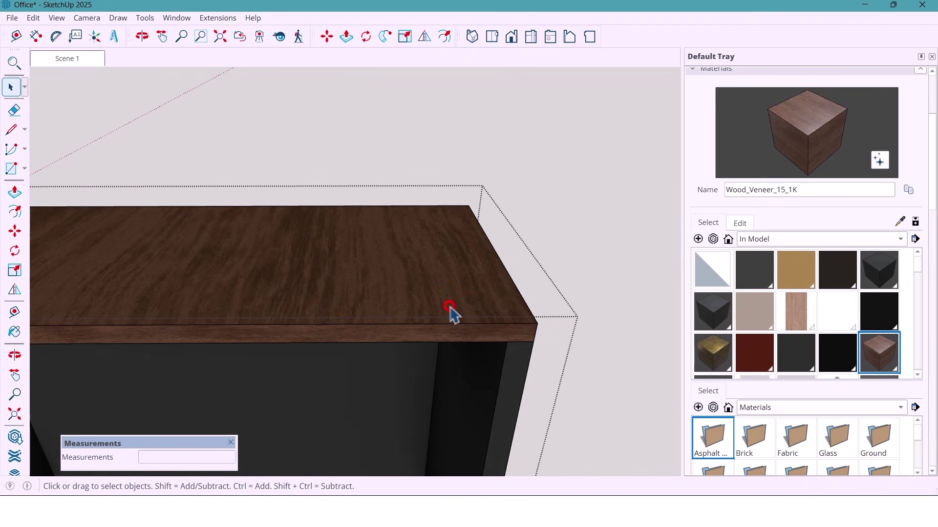
{"action": "right_click", "coordinate": [452, 311]}
{"action": "mouse_move", "coordinate": [523, 203]}
{"action": "left_click", "coordinate": [693, 207]}
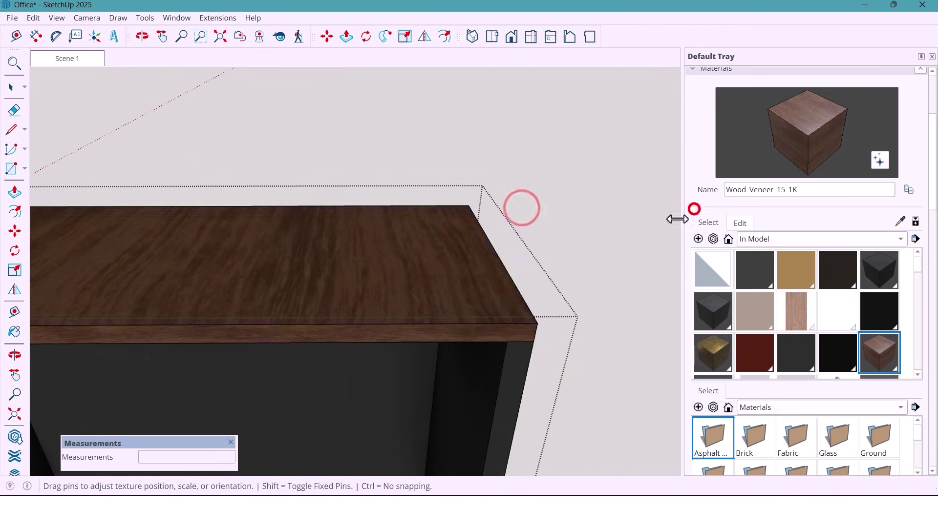
{"action": "right_click", "coordinate": [419, 276]}
{"action": "left_click", "coordinate": [444, 327]}
{"action": "left_click", "coordinate": [511, 323]}
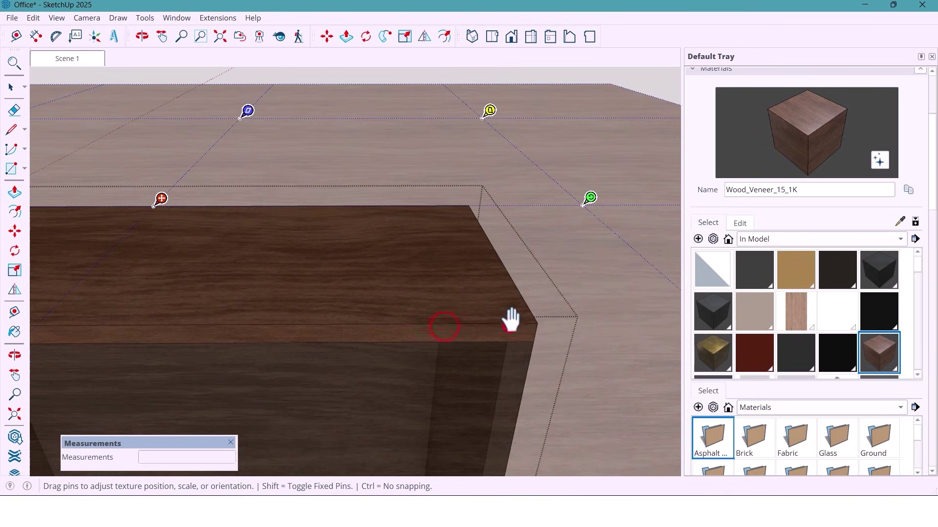
{"action": "right_click", "coordinate": [515, 276]}
{"action": "key", "text": "Escape"}
{"action": "right_click", "coordinate": [486, 284]}
{"action": "left_click", "coordinate": [512, 293]}
{"action": "scroll", "coordinate": [484, 254], "scroll_direction": "down", "scroll_amount": 8}
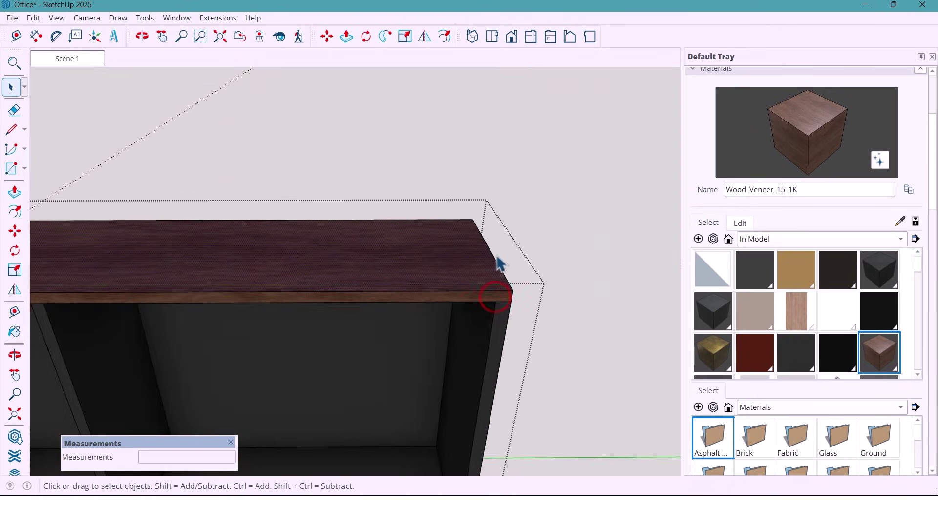
{"action": "scroll", "coordinate": [503, 266], "scroll_direction": "down", "scroll_amount": 4}
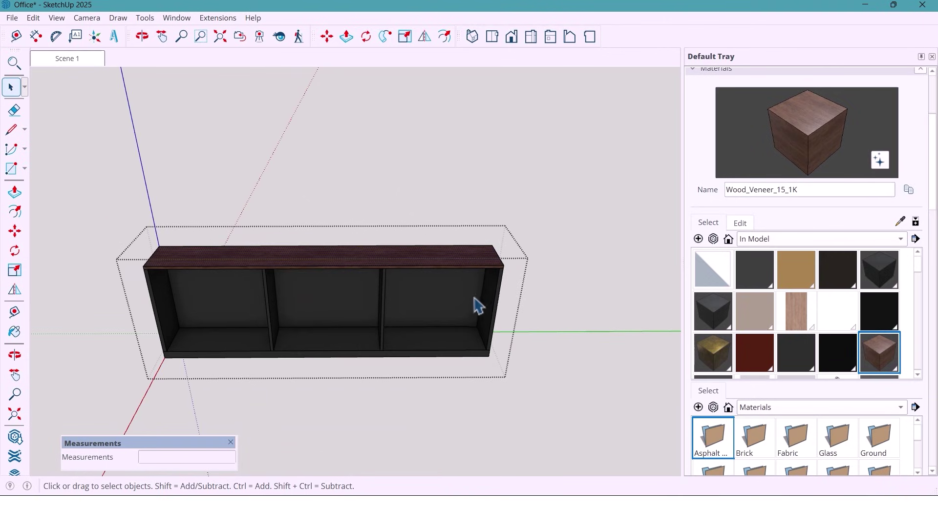
- Paint the side unit's shelf with Wood_Veneer_15_1K, temporarily removing its doors to reach it
{"action": "key", "text": "Escape"}
{"action": "middle_click_drag", "start_coordinate": [453, 318], "coordinate": [455, 192]}
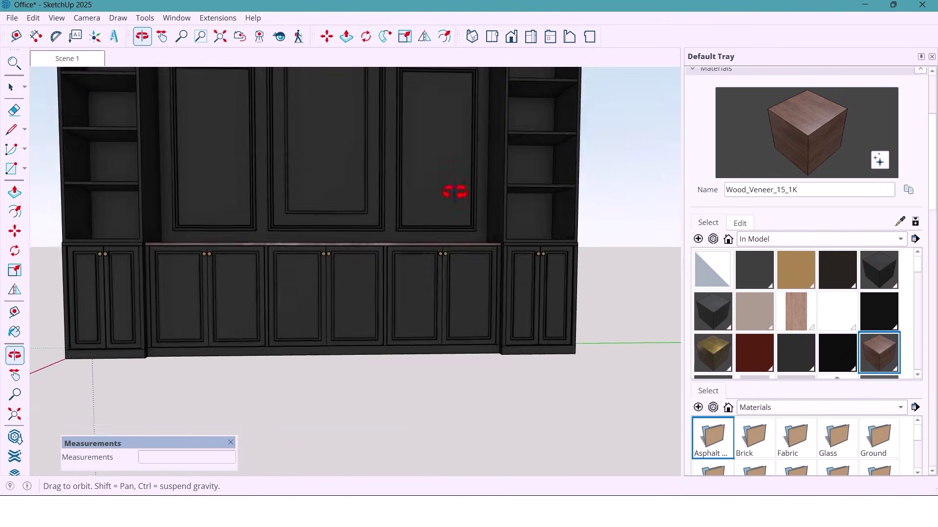
{"action": "scroll", "coordinate": [430, 247], "scroll_direction": "up", "scroll_amount": 10}
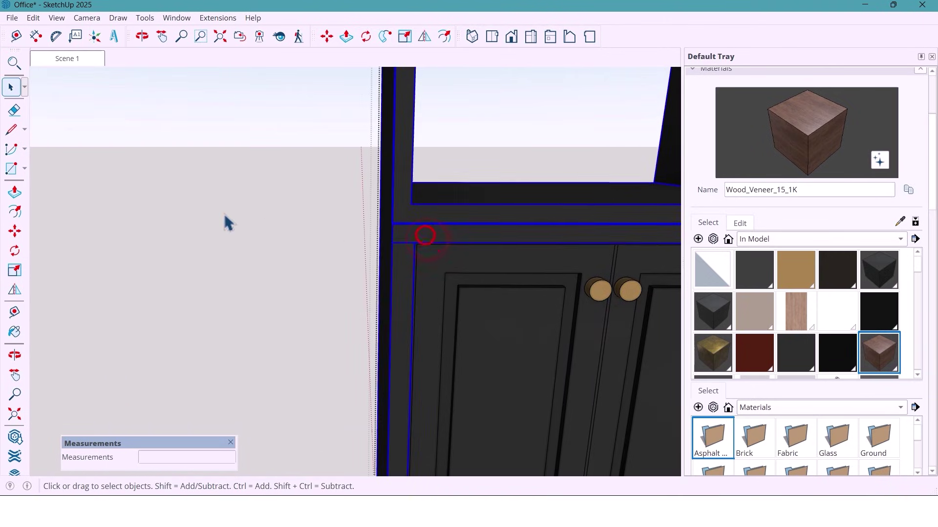
{"action": "middle_click_drag", "start_coordinate": [227, 222], "coordinate": [409, 239]}
{"action": "key", "text": "Delete"}
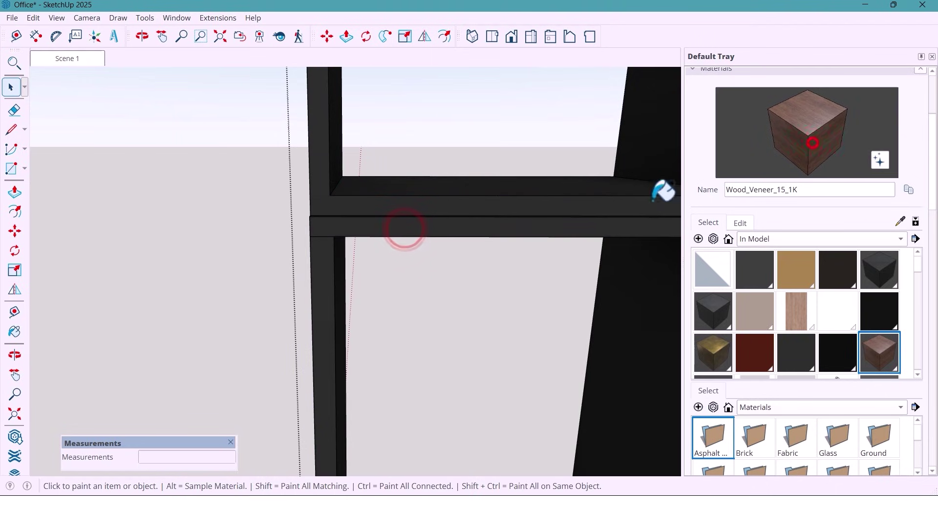
{"action": "left_click", "coordinate": [483, 213]}
{"action": "scroll", "coordinate": [479, 215], "scroll_direction": "down", "scroll_amount": 4}
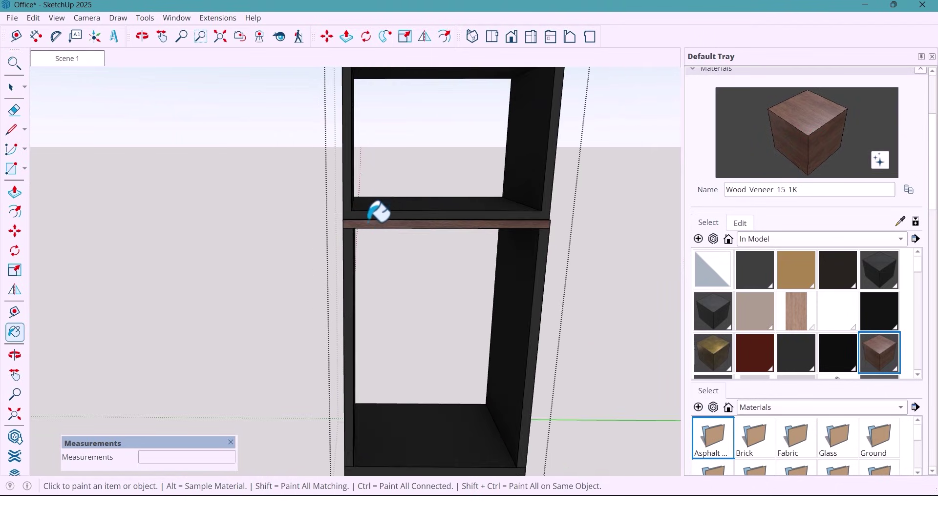
{"action": "key", "text": "ctrl+z"}
{"action": "scroll", "coordinate": [518, 289], "scroll_direction": "down", "scroll_amount": 8}
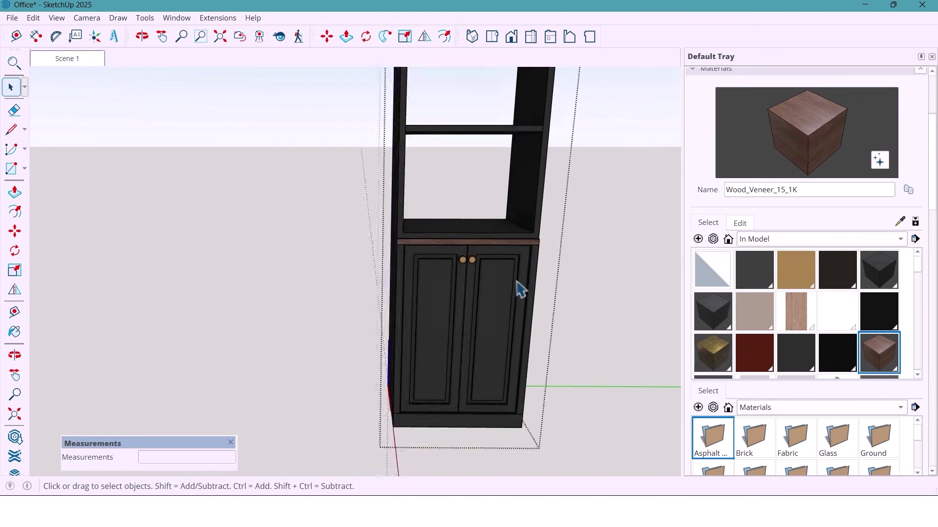
{"action": "key", "text": "o"}
{"action": "scroll", "coordinate": [292, 321], "scroll_direction": "up", "scroll_amount": 5}
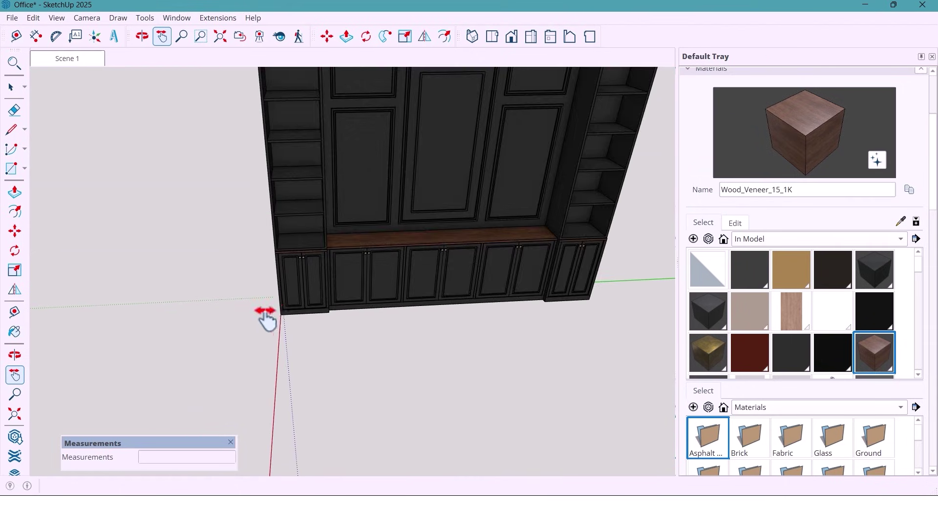
{"action": "left_click_drag", "start_coordinate": [266, 318], "coordinate": [431, 317]}
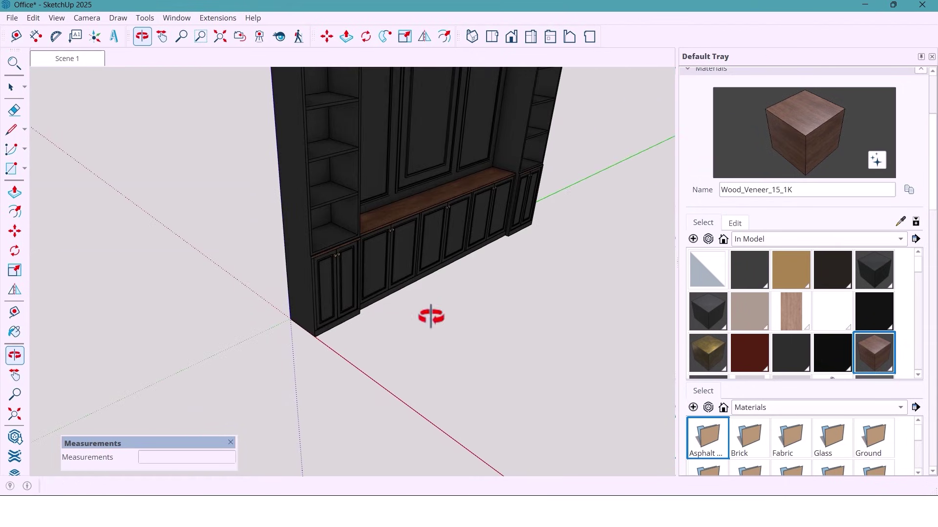
- Draw a floor rectangle from the wall corner out in front of the cabinet wall
{"action": "left_click", "coordinate": [290, 318]}
{"action": "middle_click_drag", "start_coordinate": [256, 316], "coordinate": [219, 342]}
{"action": "scroll", "coordinate": [332, 371], "scroll_direction": "down", "scroll_amount": 2}
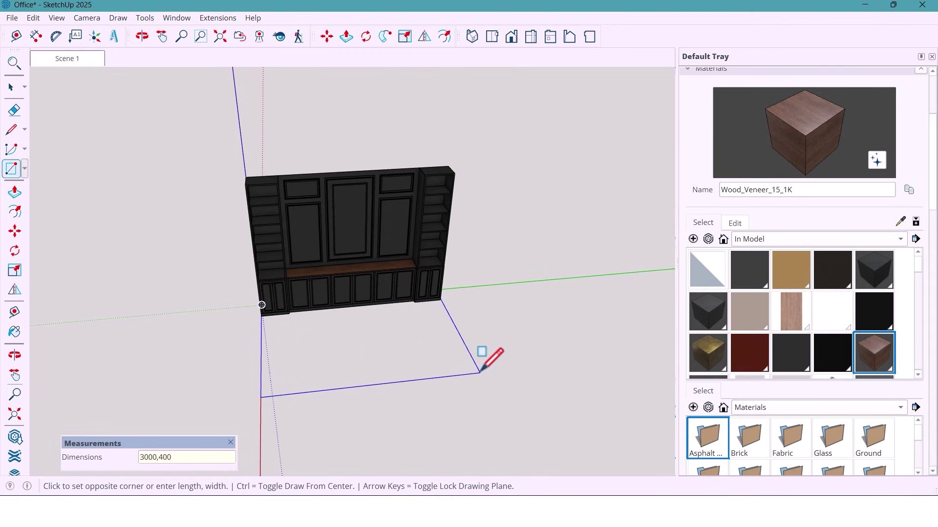
{"action": "left_click", "coordinate": [481, 372]}
{"action": "key", "text": "space"}
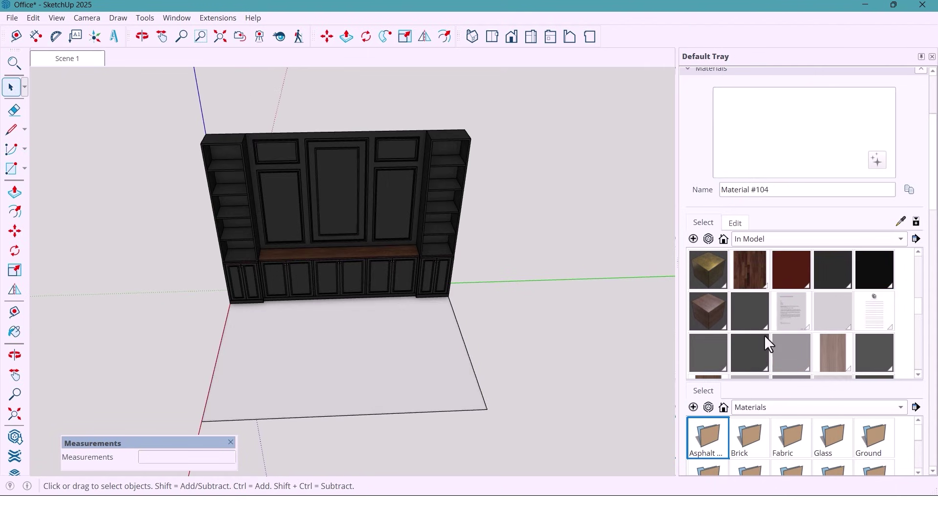
- Paint the floor with the polished dark wood plank material and collapse the materials panel
{"action": "left_click", "coordinate": [752, 274]}
{"action": "left_click", "coordinate": [379, 374]}
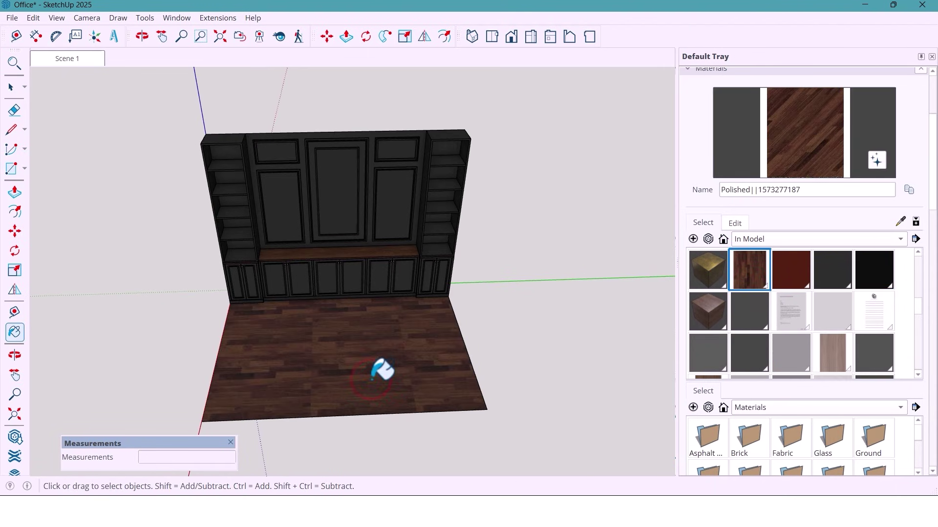
{"action": "key", "text": "space"}
{"action": "scroll", "coordinate": [342, 376], "scroll_direction": "up", "scroll_amount": 5}
{"action": "middle_click_drag", "start_coordinate": [386, 386], "coordinate": [405, 352]}
{"action": "scroll", "coordinate": [368, 350], "scroll_direction": "down", "scroll_amount": 6}
{"action": "left_click", "coordinate": [920, 56]}
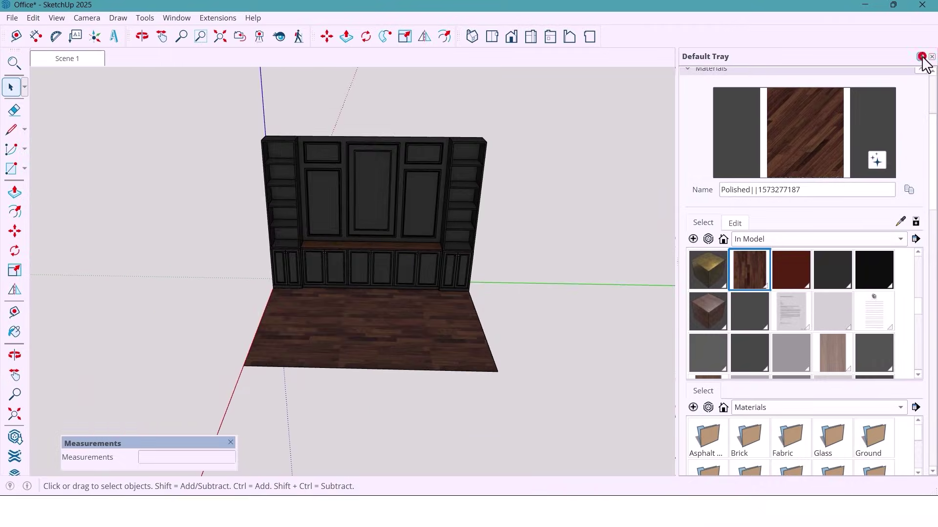
- Orbit around the furnished office to review the desk, chair, rug and wall from the front
{"action": "middle_click_drag", "start_coordinate": [537, 300], "coordinate": [484, 325]}
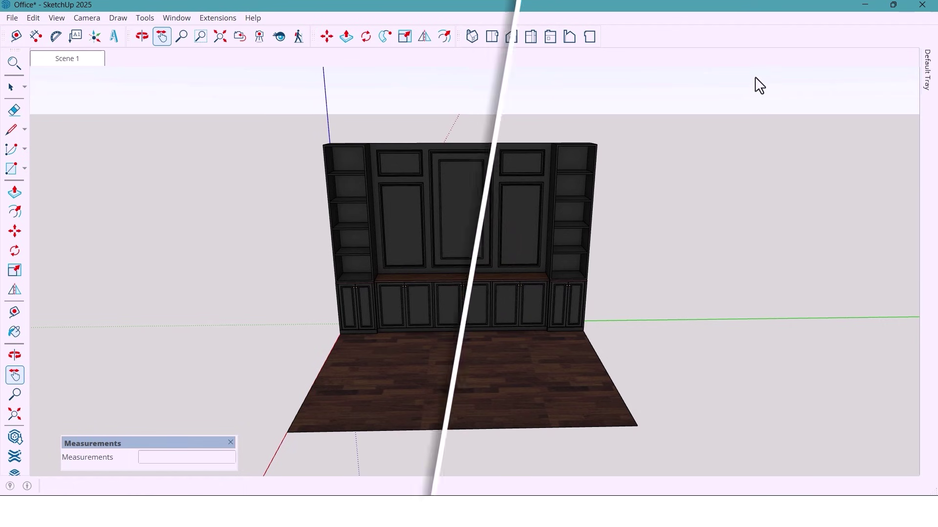
{"action": "left_click", "coordinate": [755, 77]}
{"action": "middle_click_drag", "start_coordinate": [557, 264], "coordinate": [534, 359]}
{"action": "scroll", "coordinate": [488, 373], "scroll_direction": "up", "scroll_amount": 6}
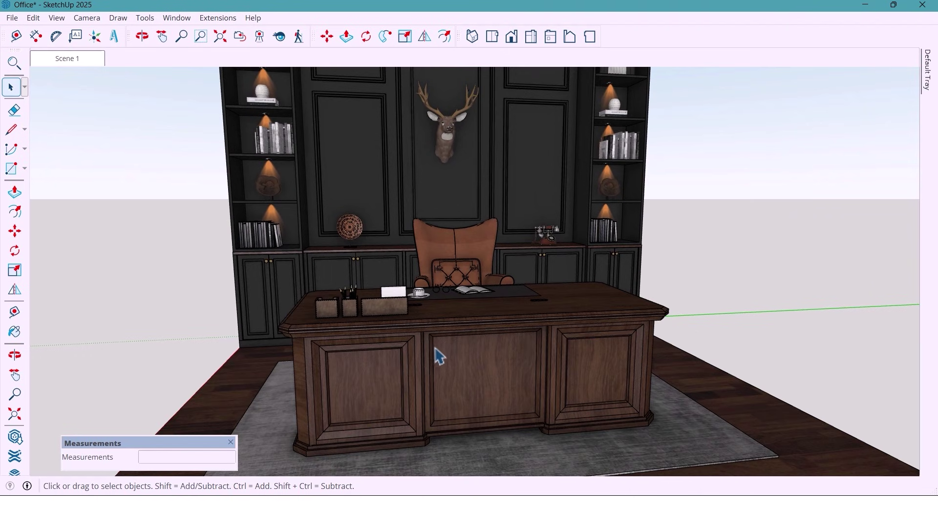
{"action": "middle_click_drag", "start_coordinate": [387, 368], "coordinate": [566, 298]}
{"action": "scroll", "coordinate": [415, 242], "scroll_direction": "up", "scroll_amount": 6}
{"action": "scroll", "coordinate": [410, 272], "scroll_direction": "down", "scroll_amount": 5}
{"action": "scroll", "coordinate": [566, 298], "scroll_direction": "down", "scroll_amount": 5}
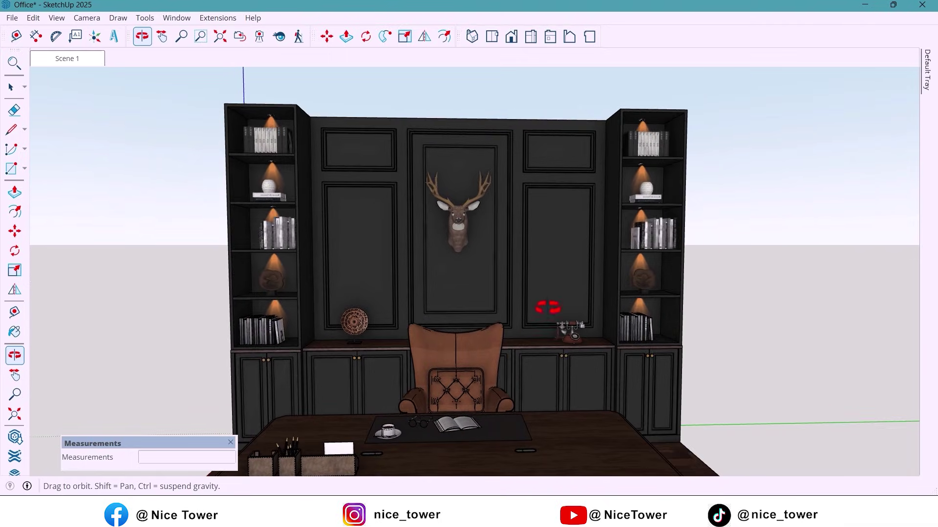
{"action": "middle_click_drag", "start_coordinate": [477, 274], "coordinate": [447, 275]}
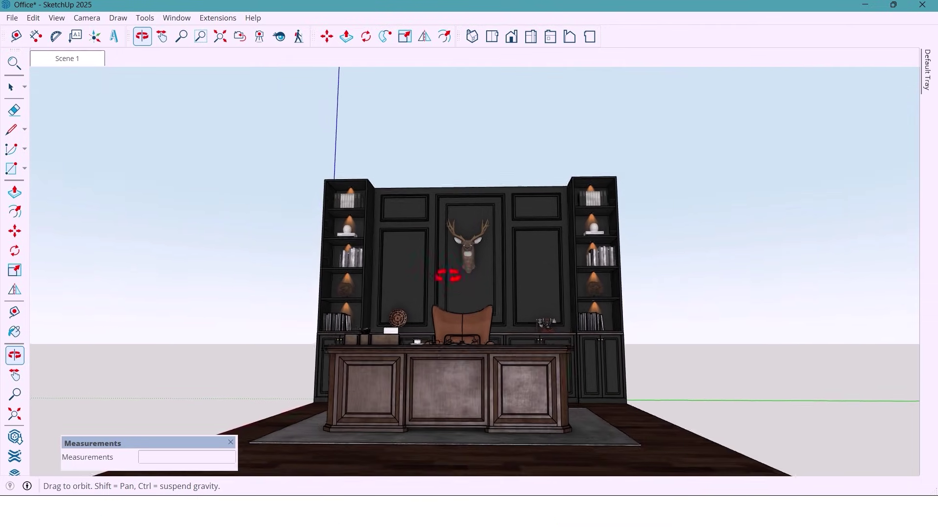
{"action": "middle_click_drag", "start_coordinate": [356, 277], "coordinate": [349, 363]}
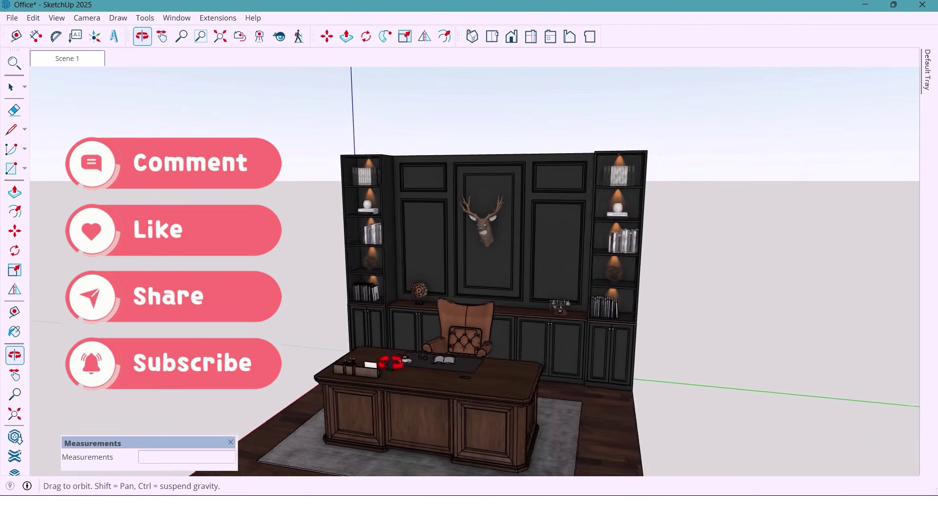
{"action": "middle_click_drag", "start_coordinate": [391, 362], "coordinate": [444, 366]}
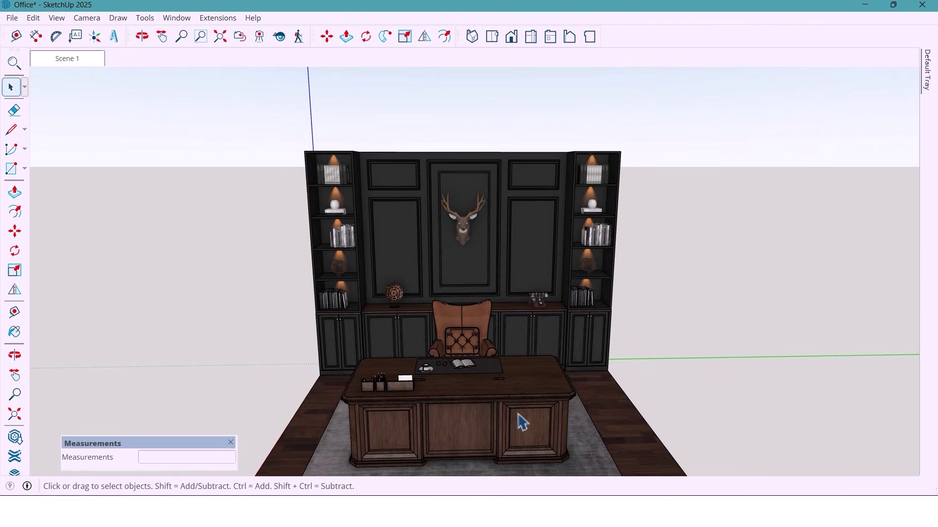